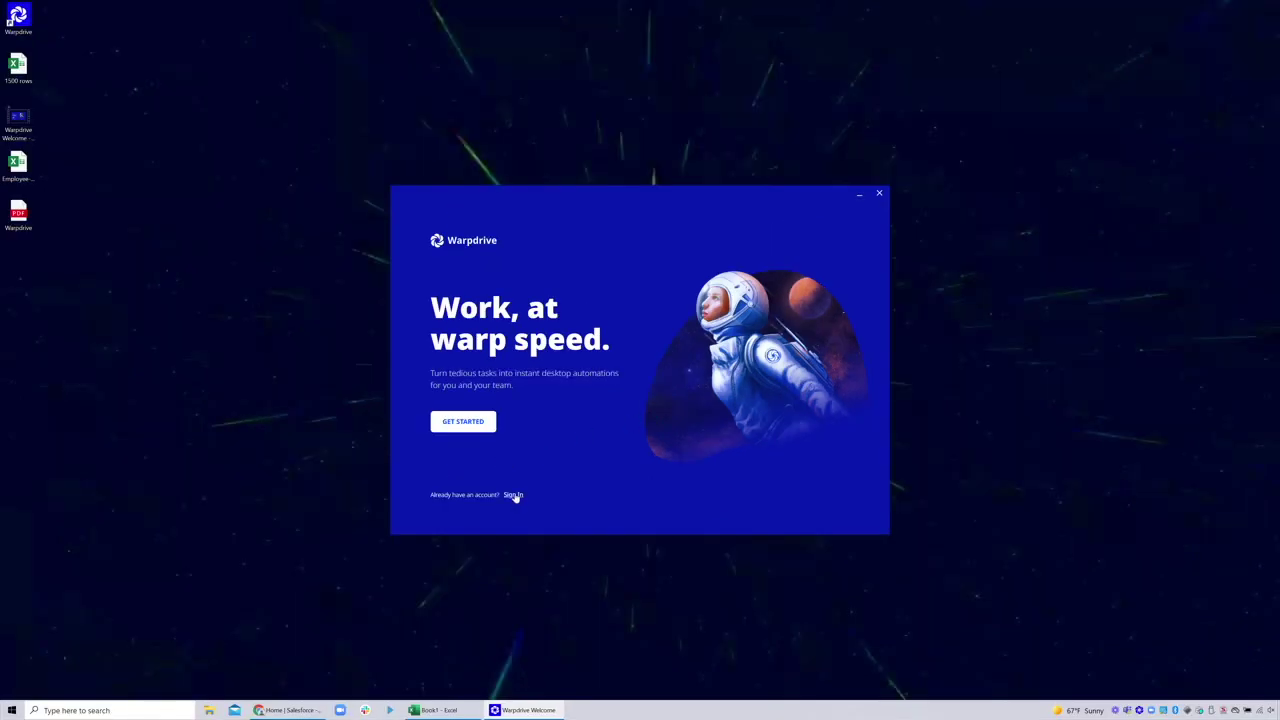
Sign in to Warpdrive with the account email and password, then bring up the Examples library
{"action": "left_click", "coordinate": [465, 560]}
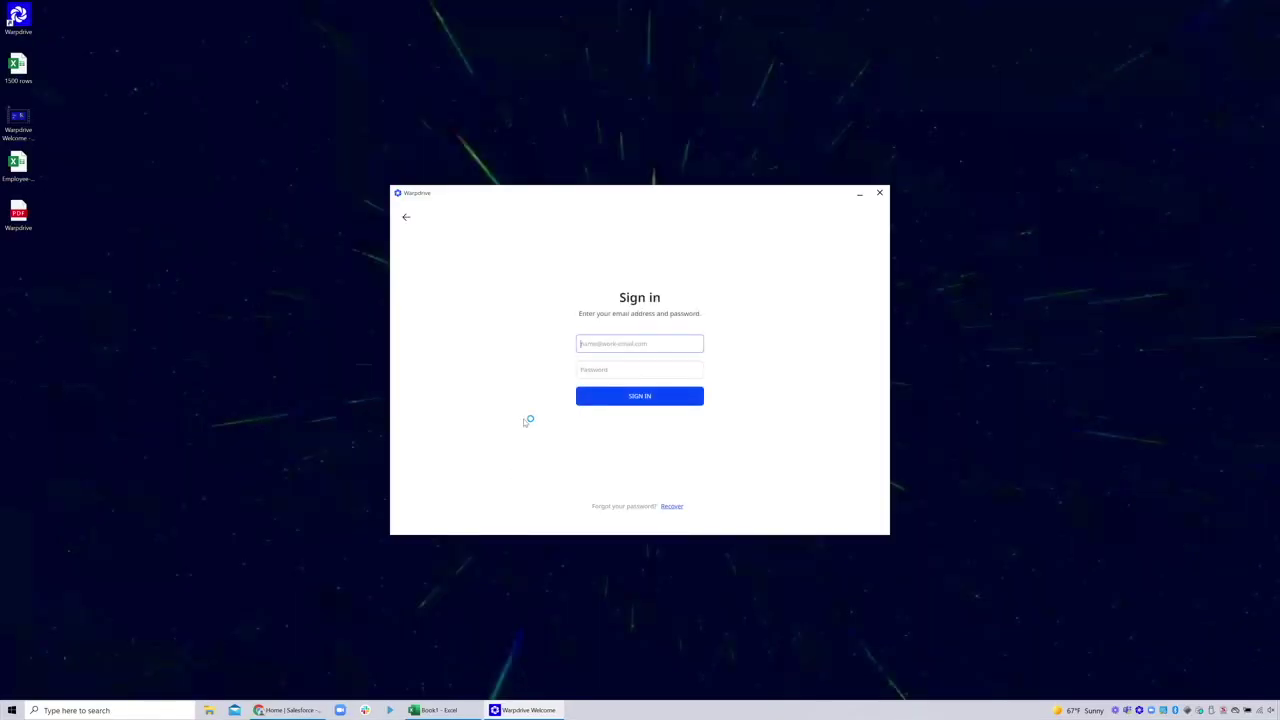
{"action": "key", "text": "Tab"}
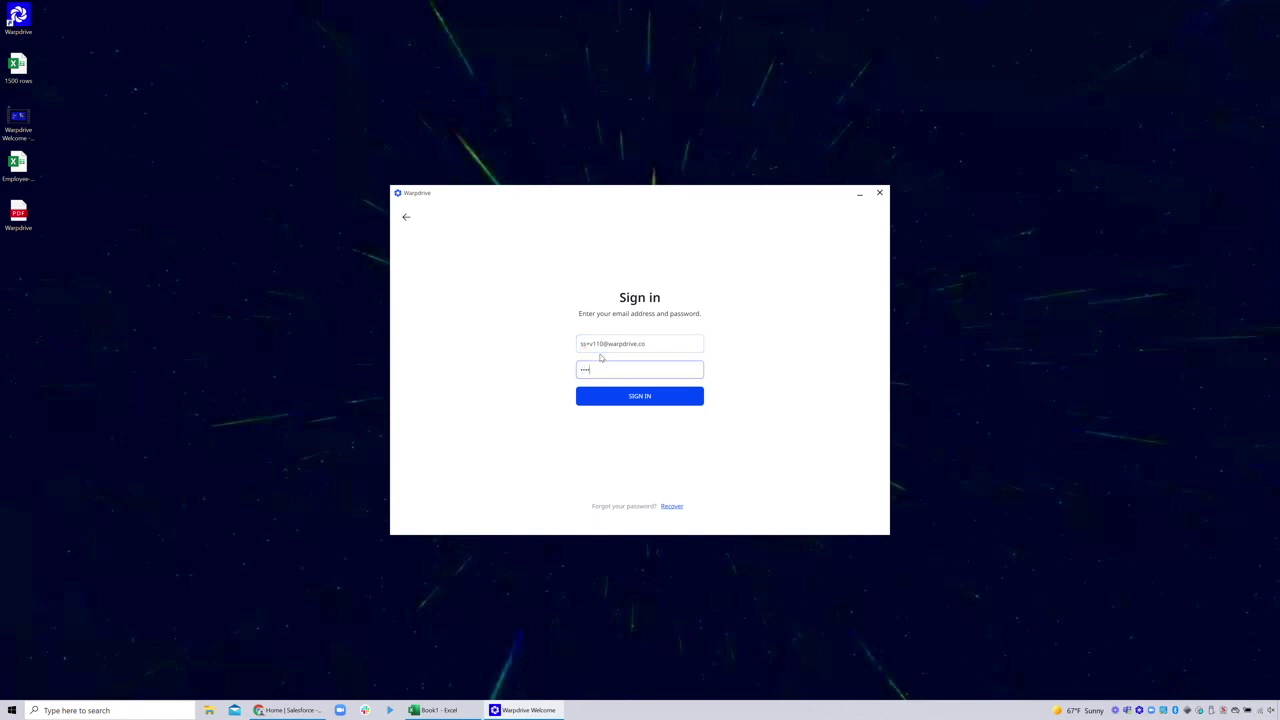
{"action": "key", "text": "Return"}
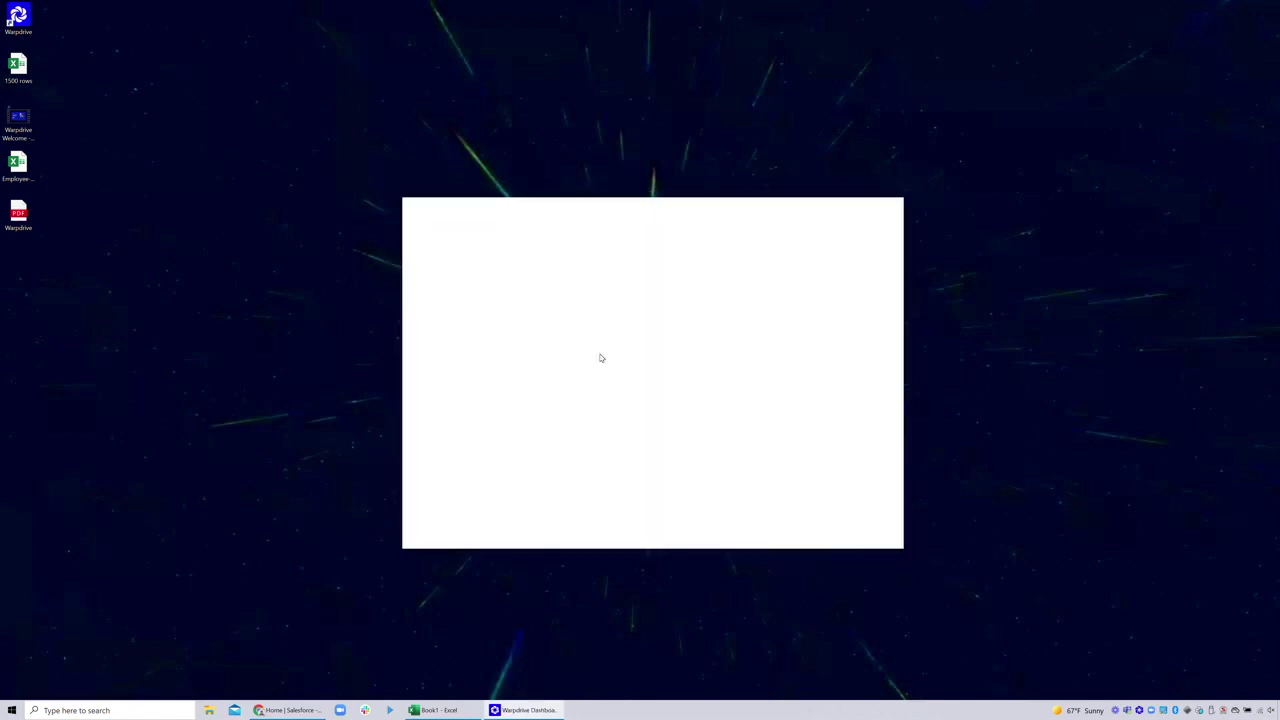
{"action": "left_click", "coordinate": [449, 288]}
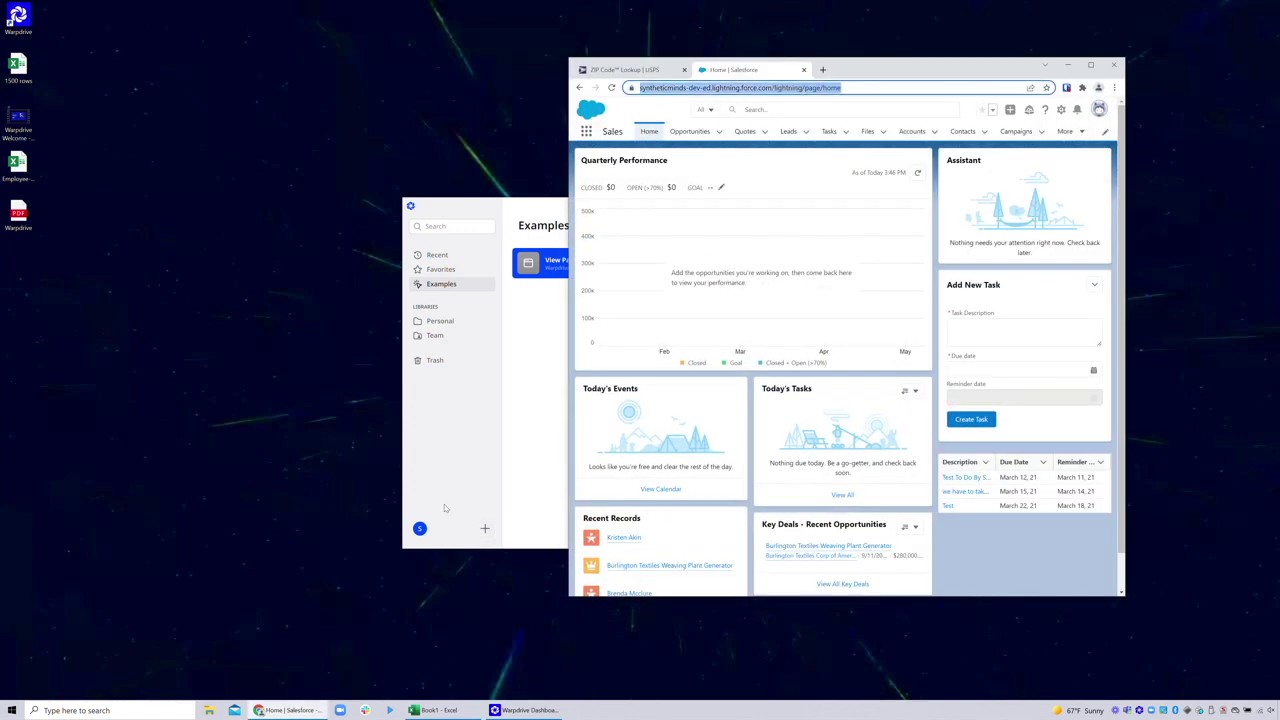
{"action": "left_click", "coordinate": [484, 530]}
Create automation 'Check address file and lookup in Salesforce' starting at the Salesforce home URL and begin recording
{"action": "left_click", "coordinate": [484, 530]}
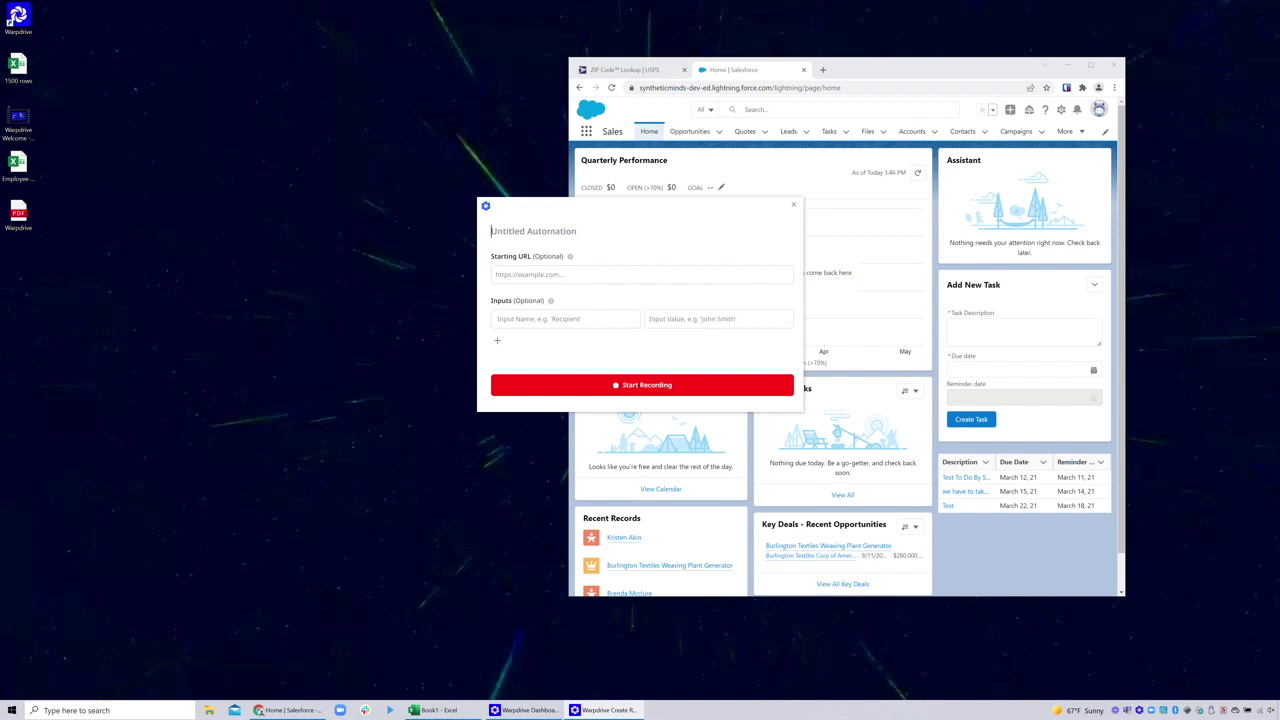
{"action": "type", "text": "Check address file and lookup in Salesforce"}
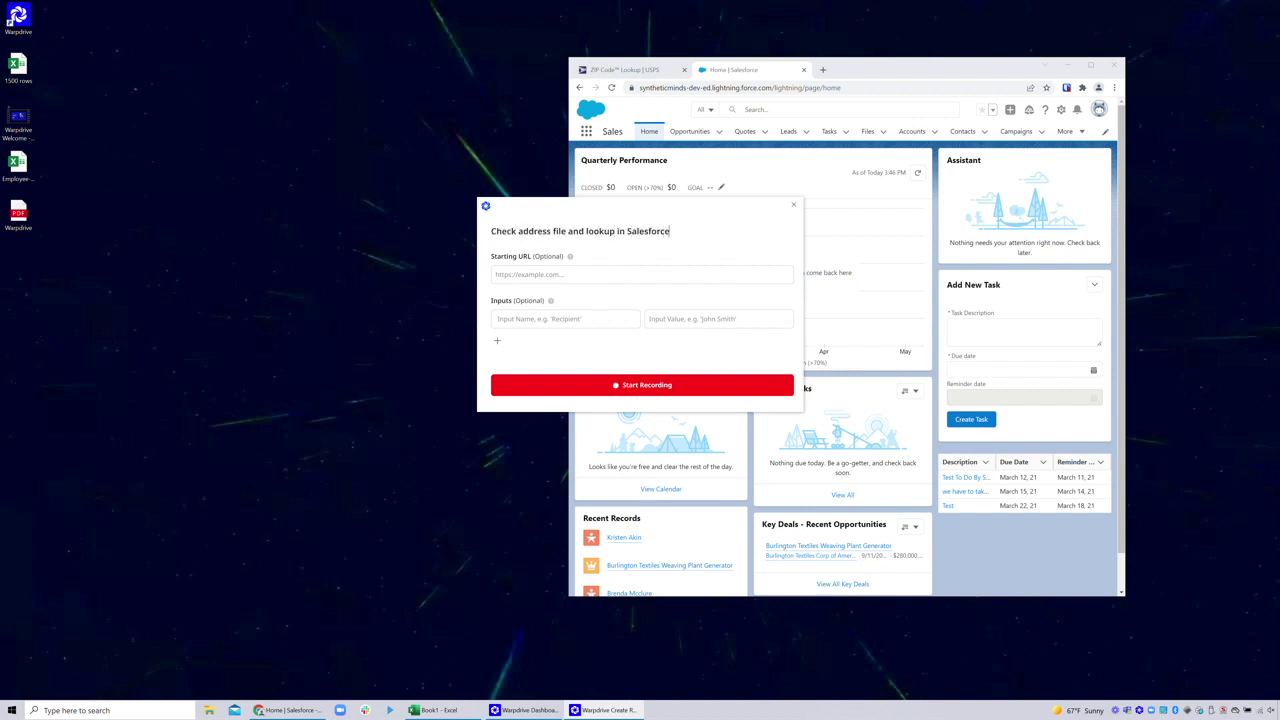
{"action": "type", "text": "https://syntheticminds-dev-ed.lightning.force.com/lightning/page/home"}
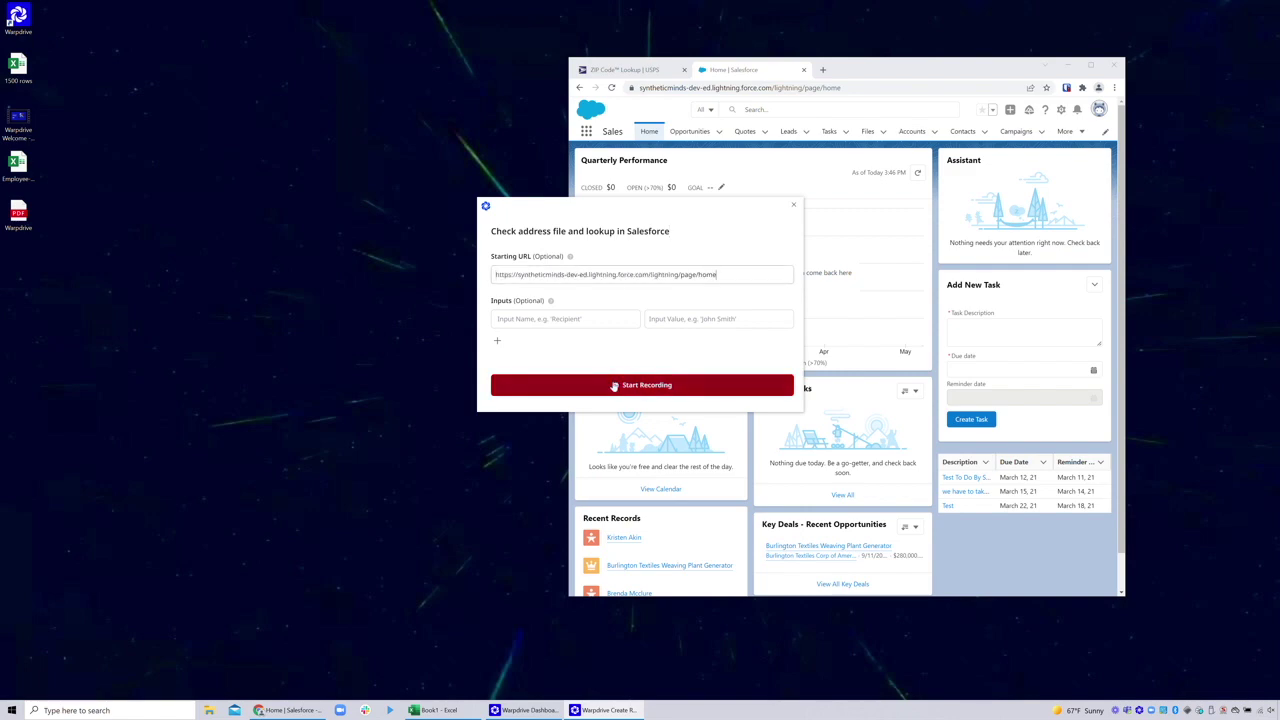
{"action": "left_click", "coordinate": [614, 385]}
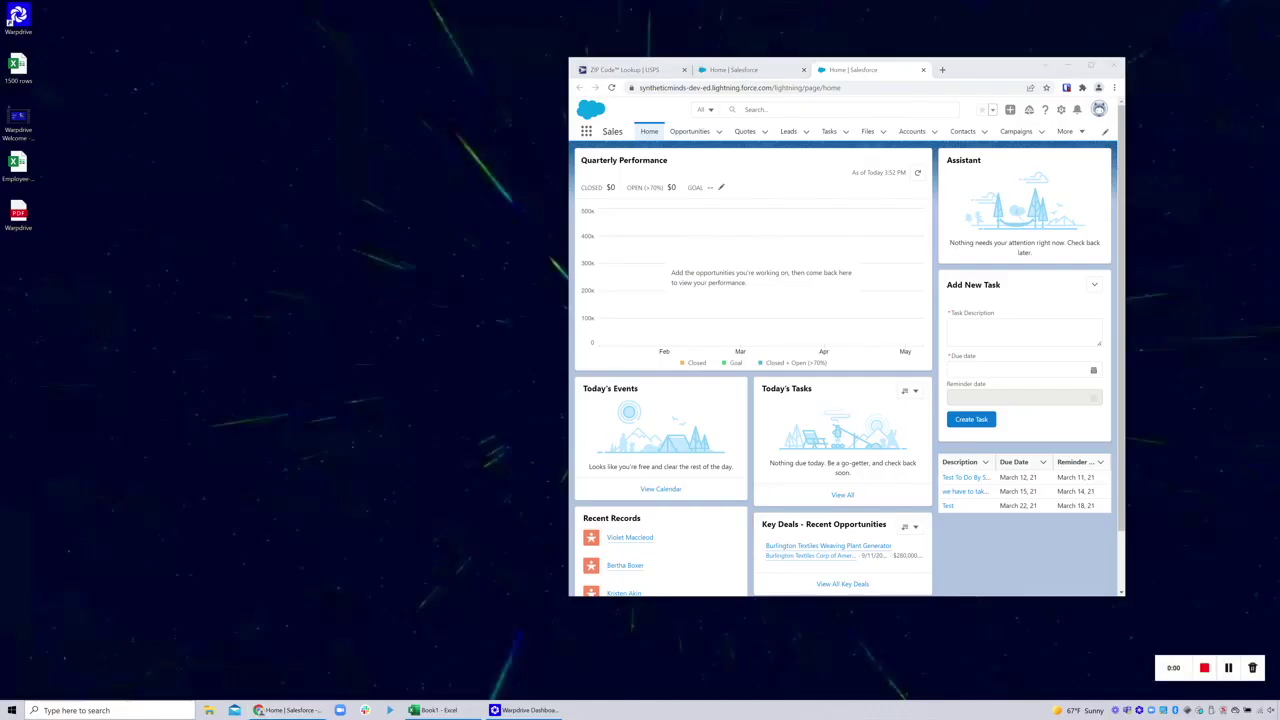
Open address.txt via Windows search, search the lead's name in Salesforce and open its record
{"action": "left_click", "coordinate": [46, 710]}
{"action": "type", "text": "address.txt"}
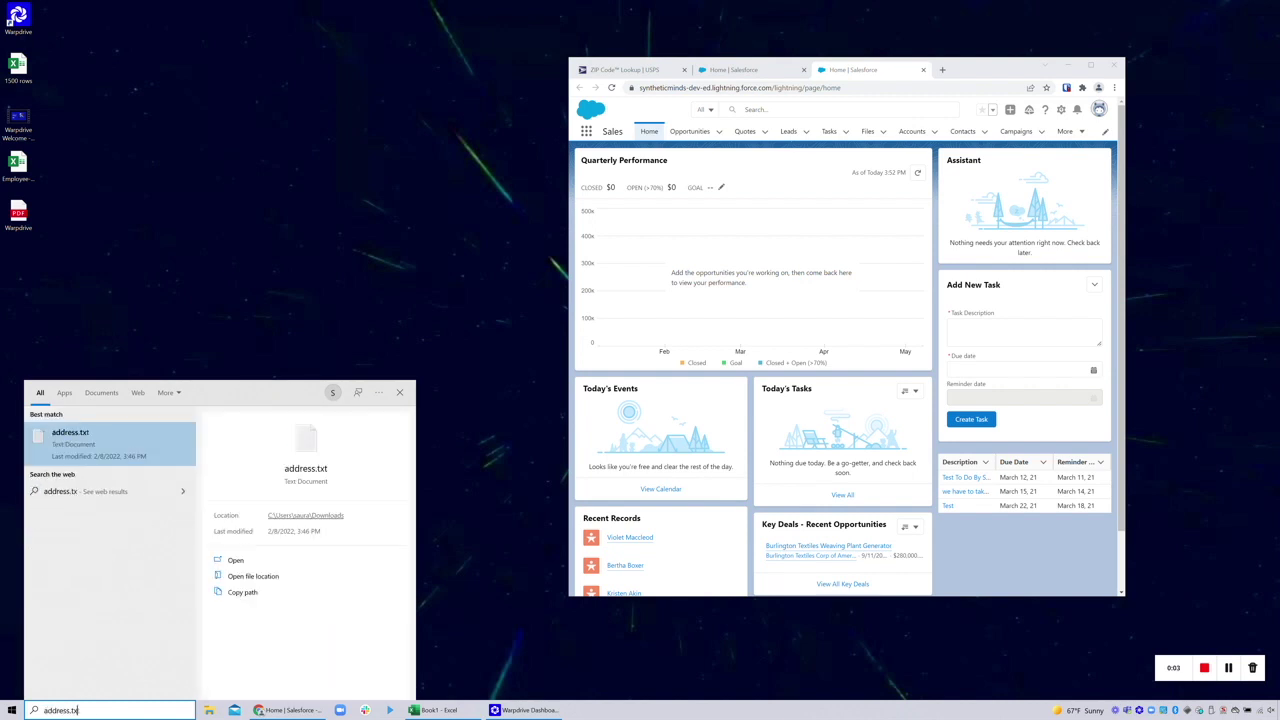
{"action": "key", "text": "Return"}
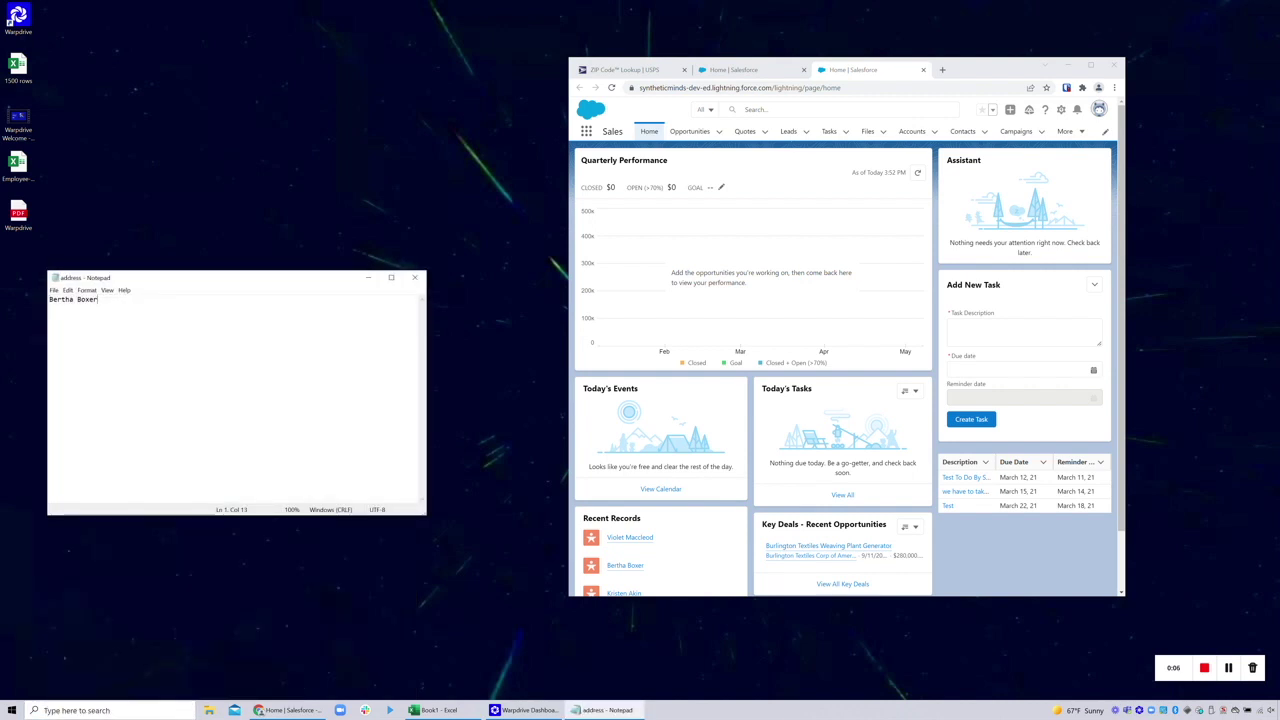
{"action": "key", "text": "ctrl+a"}
{"action": "key", "text": "ctrl+c"}
{"action": "left_click", "coordinate": [770, 109]}
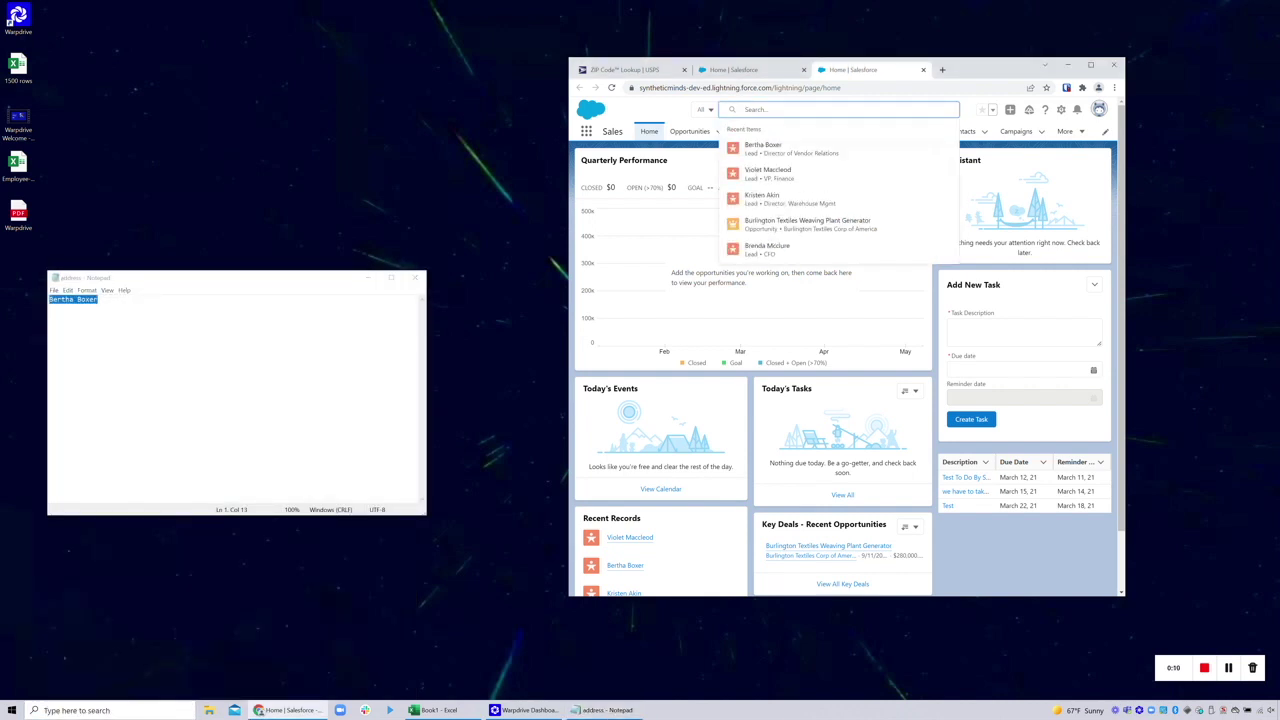
{"action": "key", "text": "ctrl+v"}
{"action": "left_click", "coordinate": [799, 160]}
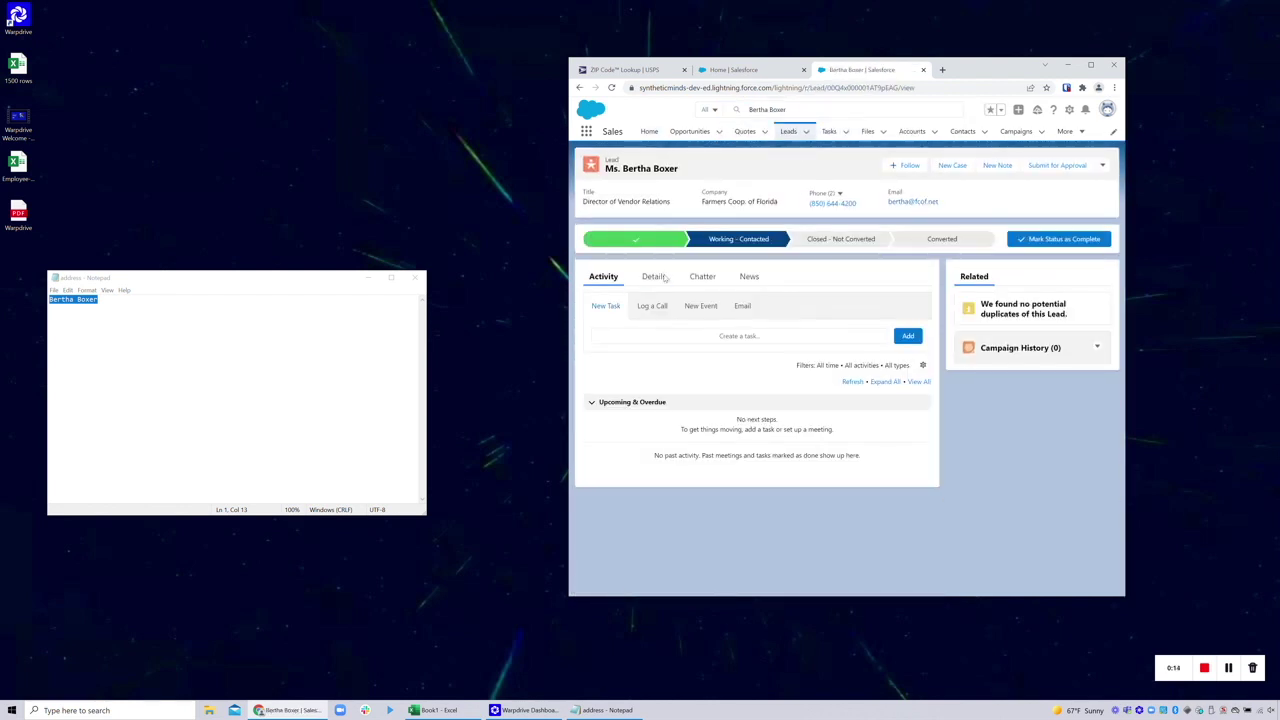
{"action": "left_click", "coordinate": [741, 509]}
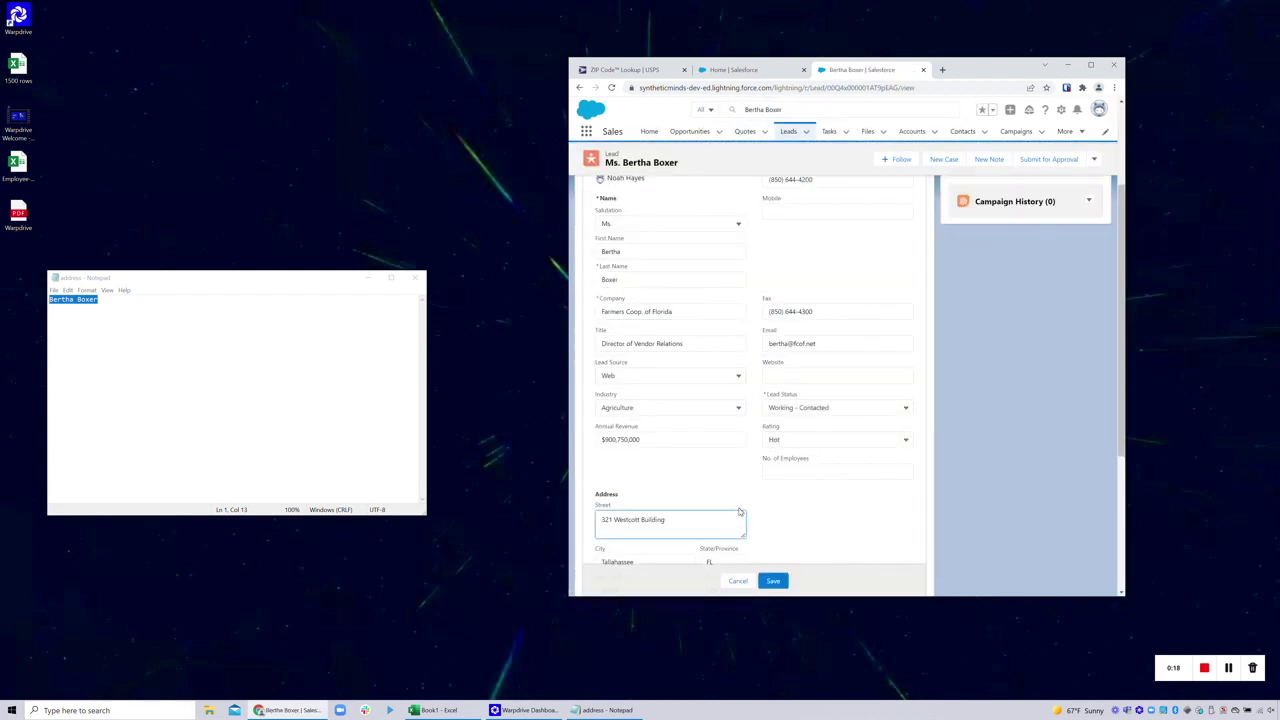
{"action": "key", "text": "ctrl+a"}
{"action": "key", "text": "ctrl+c"}
{"action": "key", "text": "alt+Tab"}
{"action": "key", "text": "ctrl+v"}
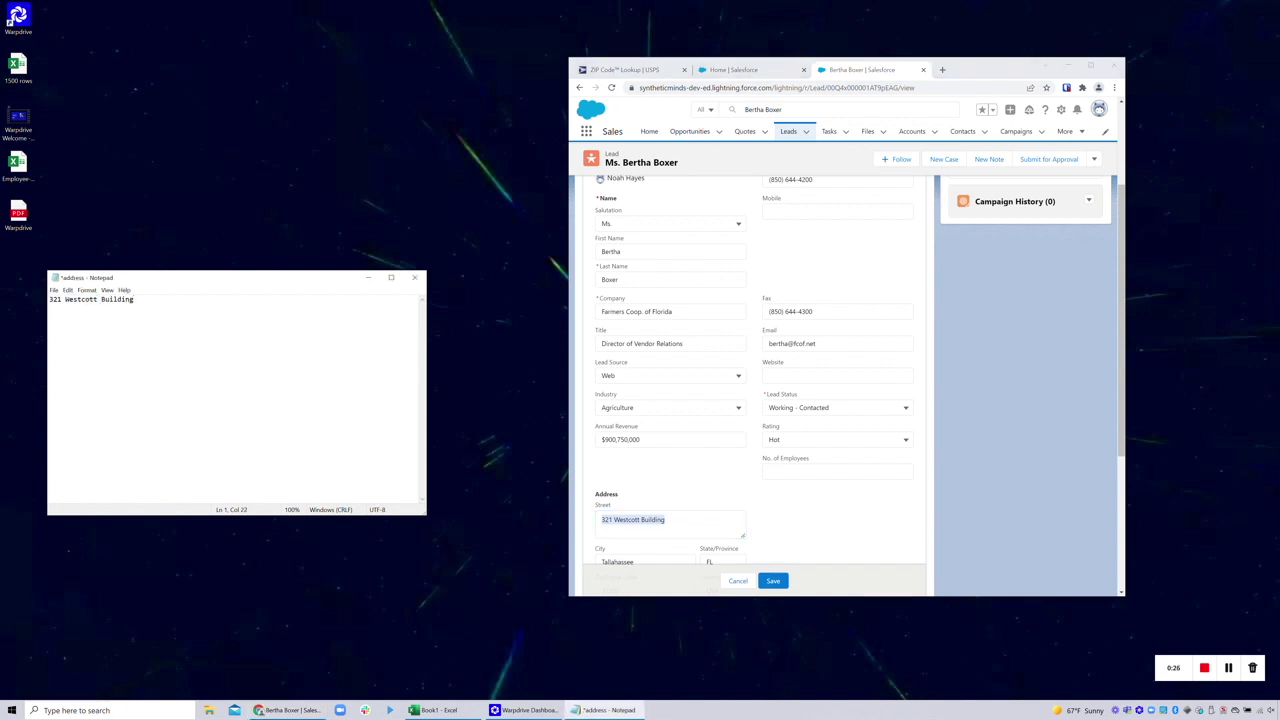
Close the file without saving, cancel the lead edit, close its tab and stop recording
{"action": "left_click", "coordinate": [415, 277]}
{"action": "left_click", "coordinate": [662, 362]}
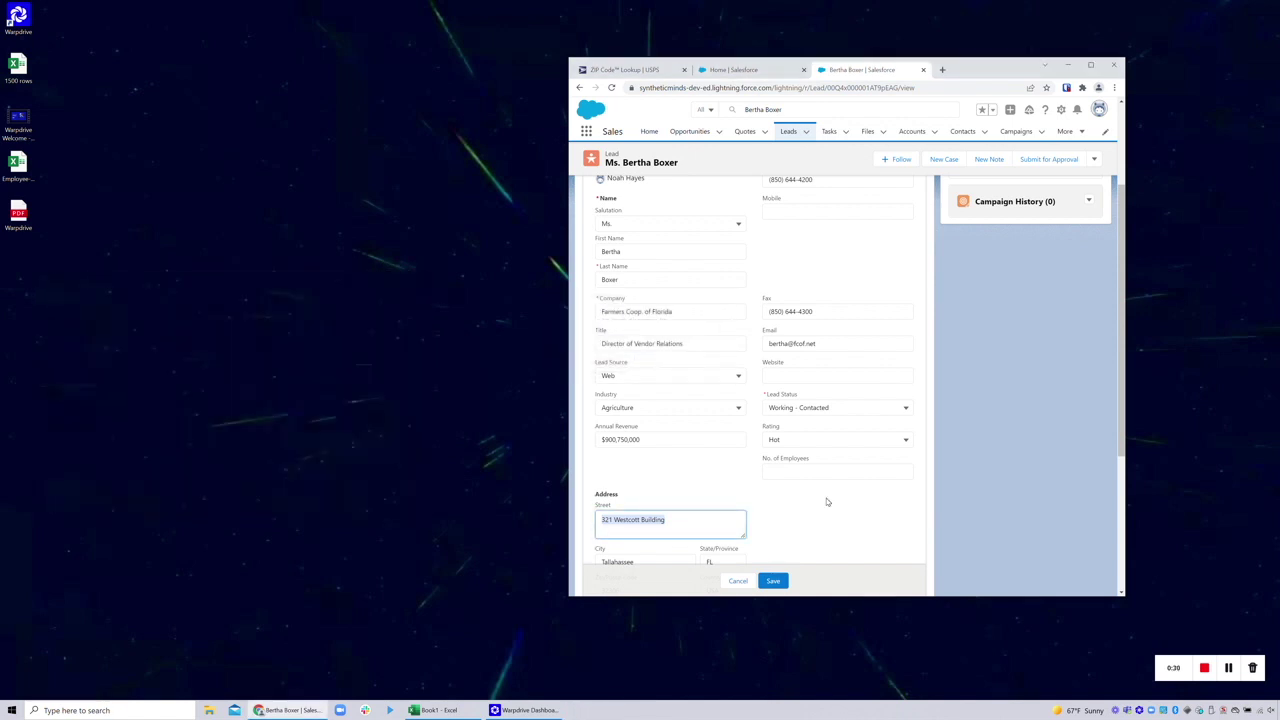
{"action": "left_click", "coordinate": [740, 582]}
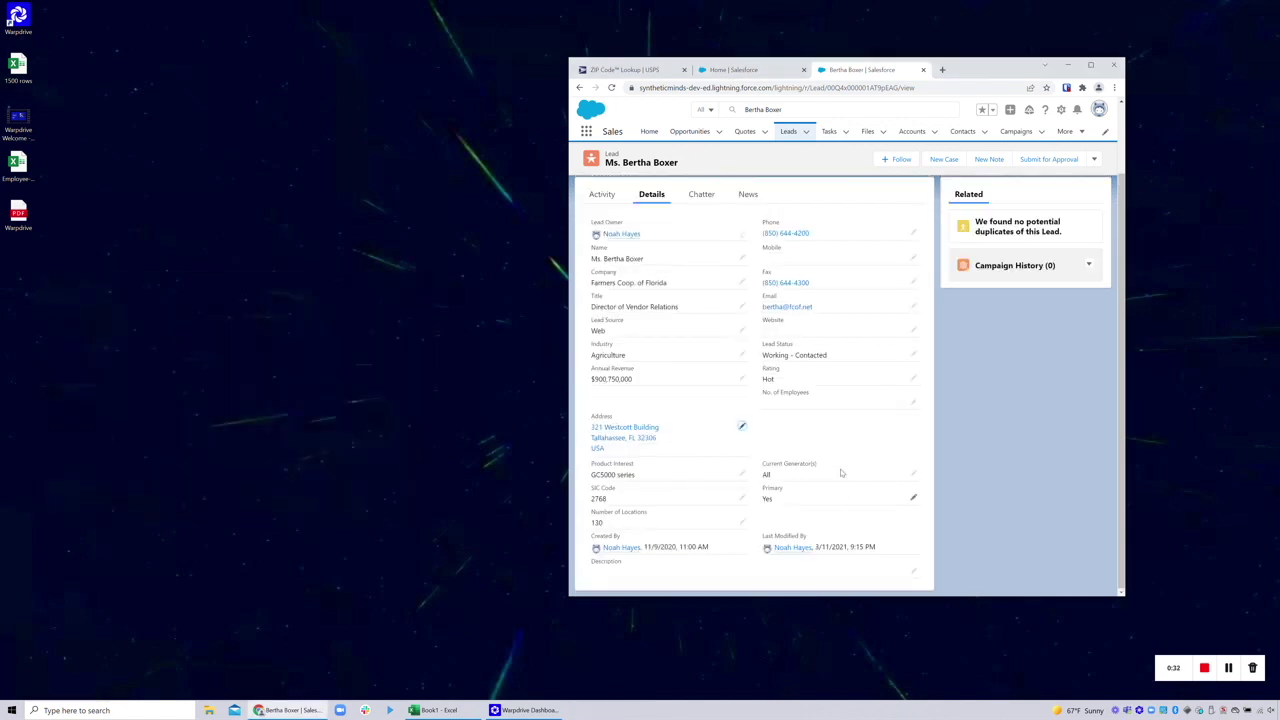
{"action": "left_click", "coordinate": [923, 70]}
{"action": "key", "text": "ctrl+space"}
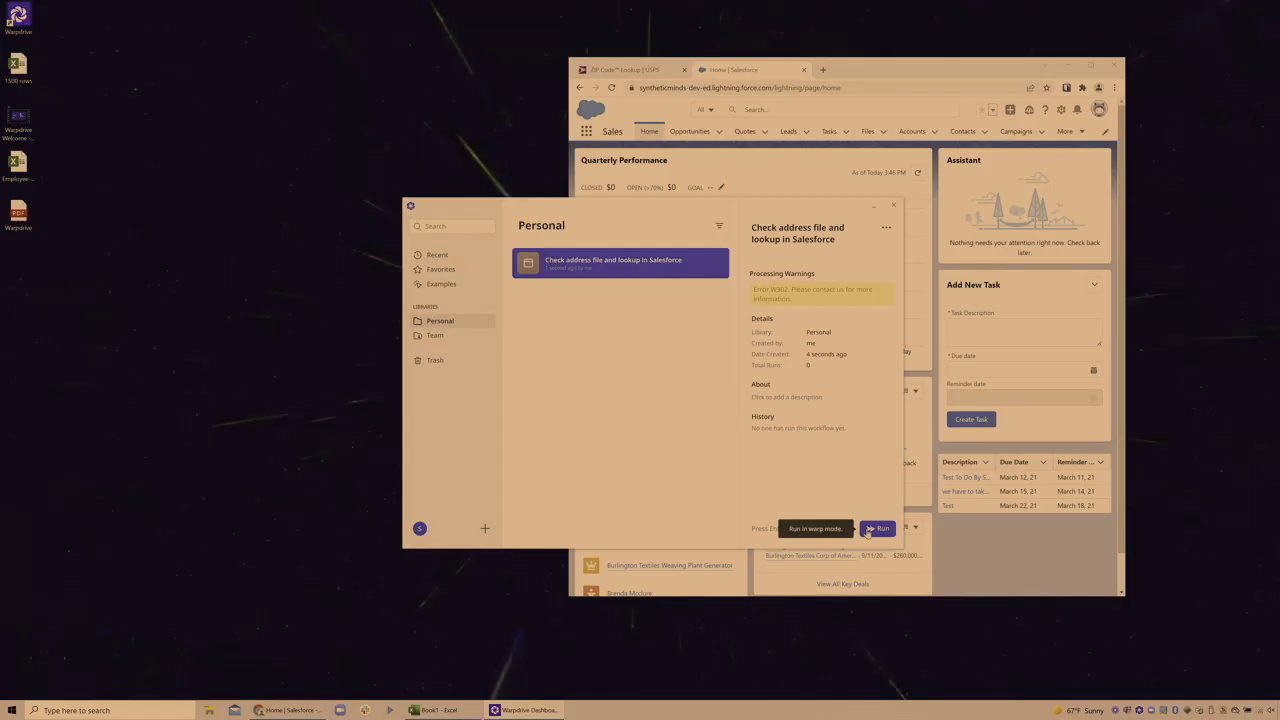
Run the saved 'Check address file and lookup in Salesforce' automation from the Personal library
{"action": "left_click", "coordinate": [867, 530]}
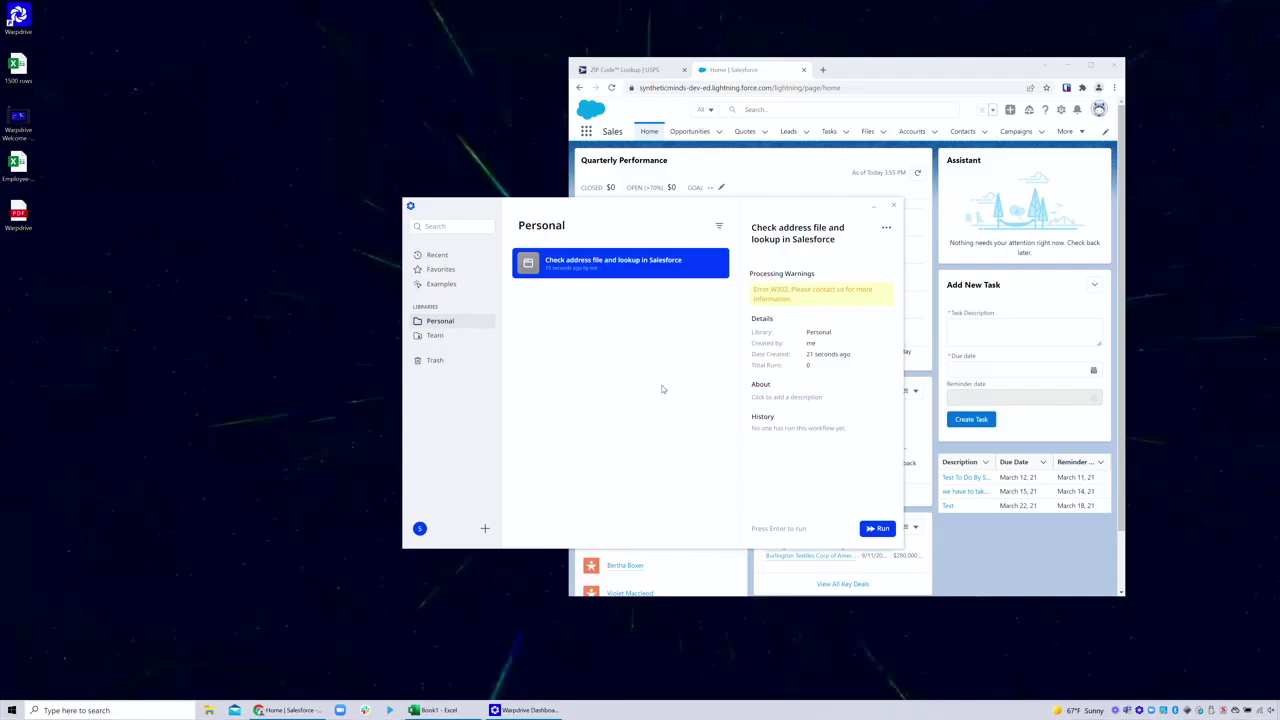
Create 'Take input Lead Name and Get Address' at the Salesforce URL, with a Lead Name input holding the lead's name
{"action": "left_click", "coordinate": [484, 528]}
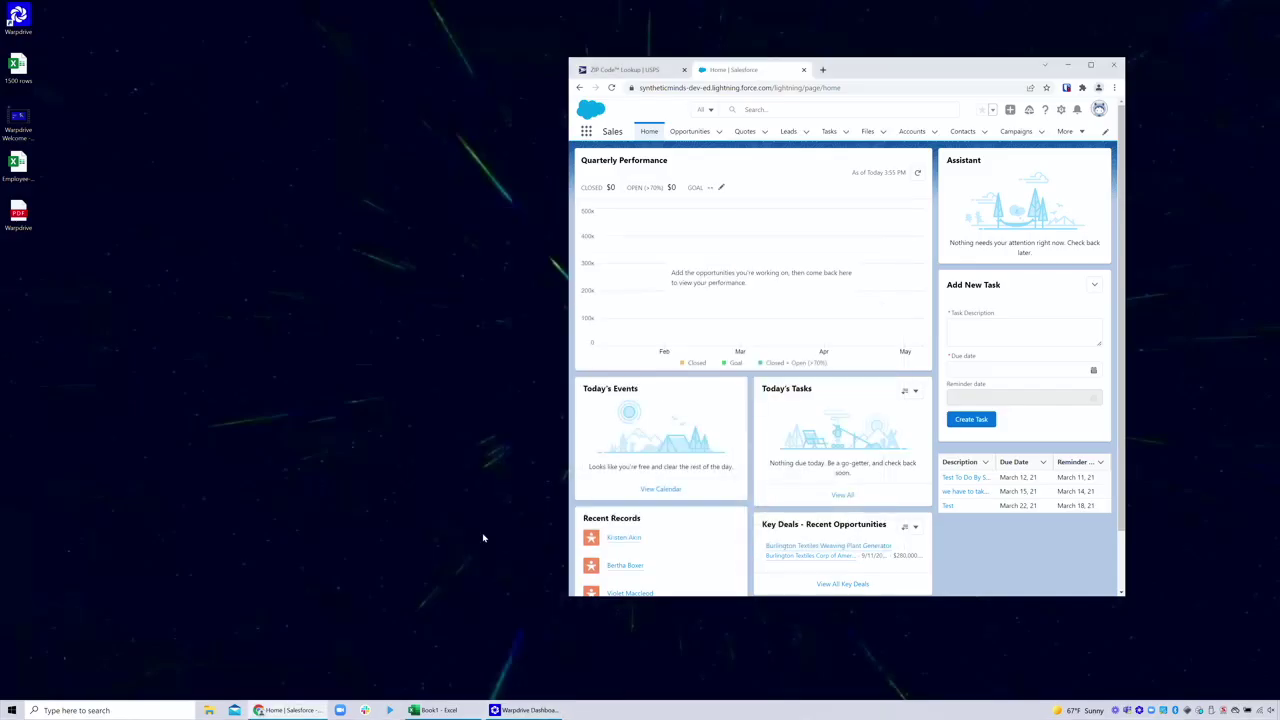
{"action": "left_click", "coordinate": [766, 88]}
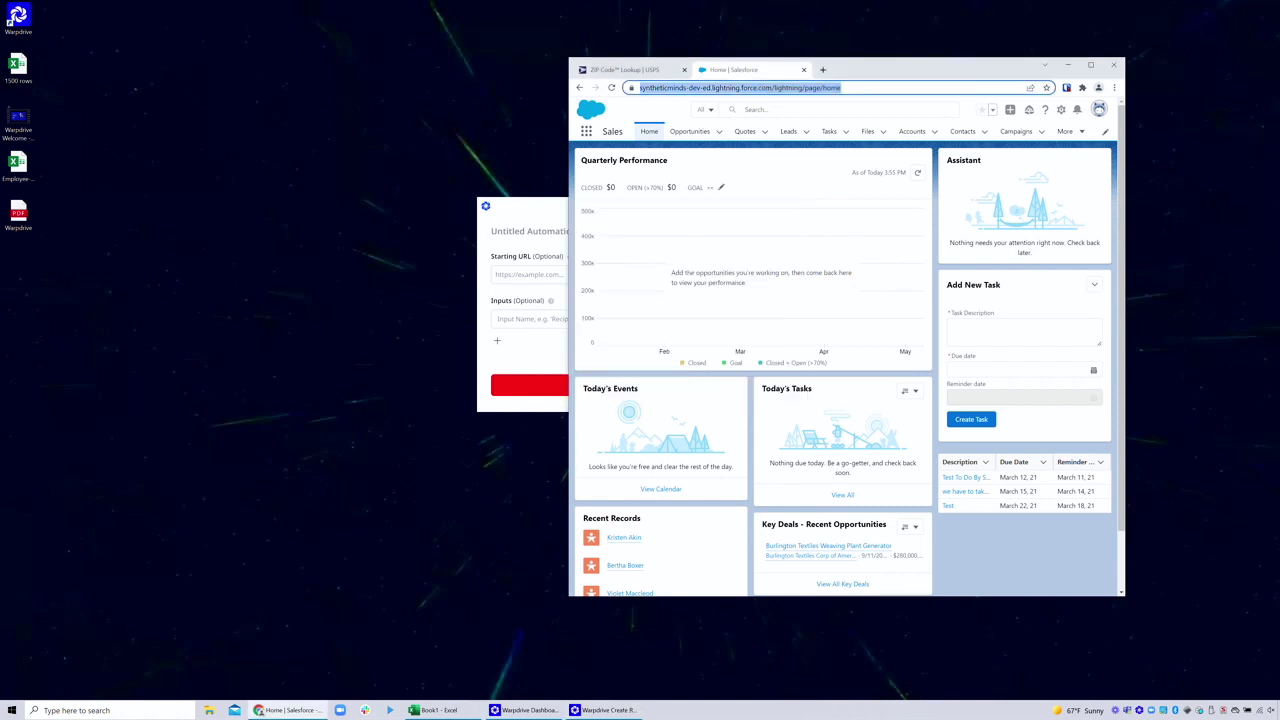
{"action": "key", "text": "alt+Tab"}
{"action": "type", "text": "Take inp"}
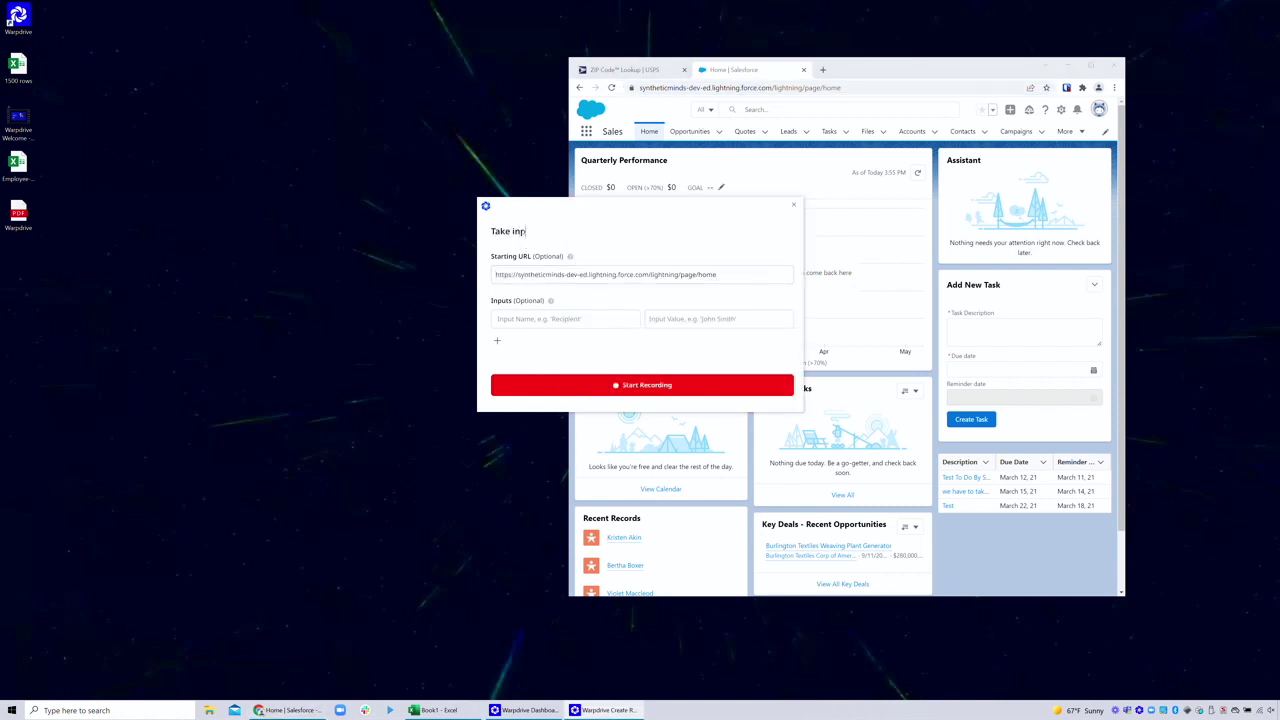
{"action": "type", "text": "ut Lead Name and Get Address"}
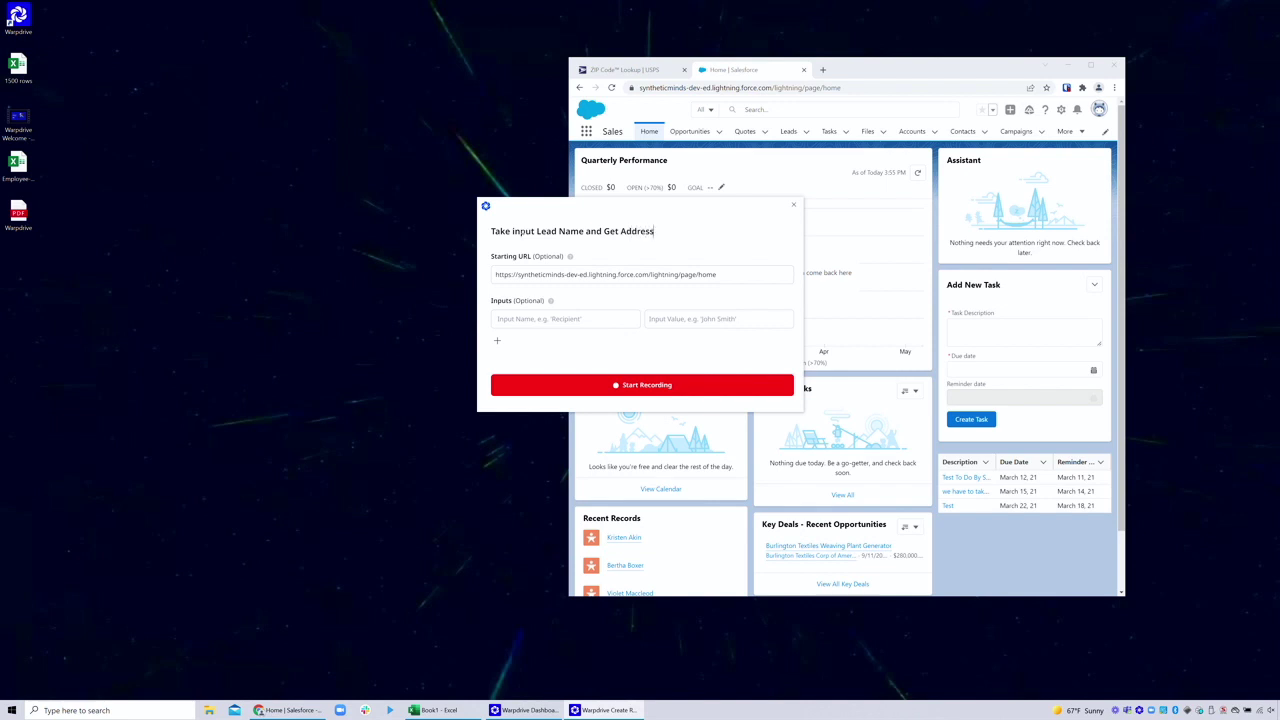
{"action": "left_click", "coordinate": [565, 318]}
{"action": "type", "text": "Lead Name"}
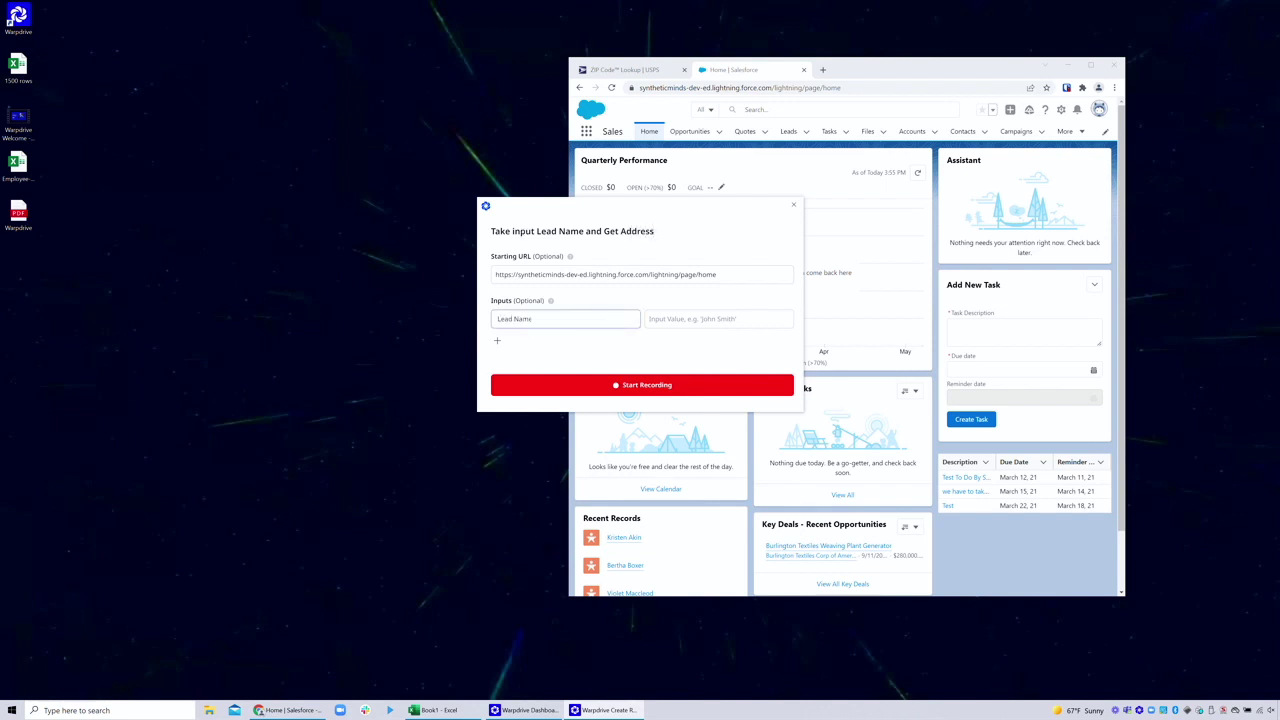
{"action": "key", "text": "Tab"}
{"action": "type", "text": "Berth"}
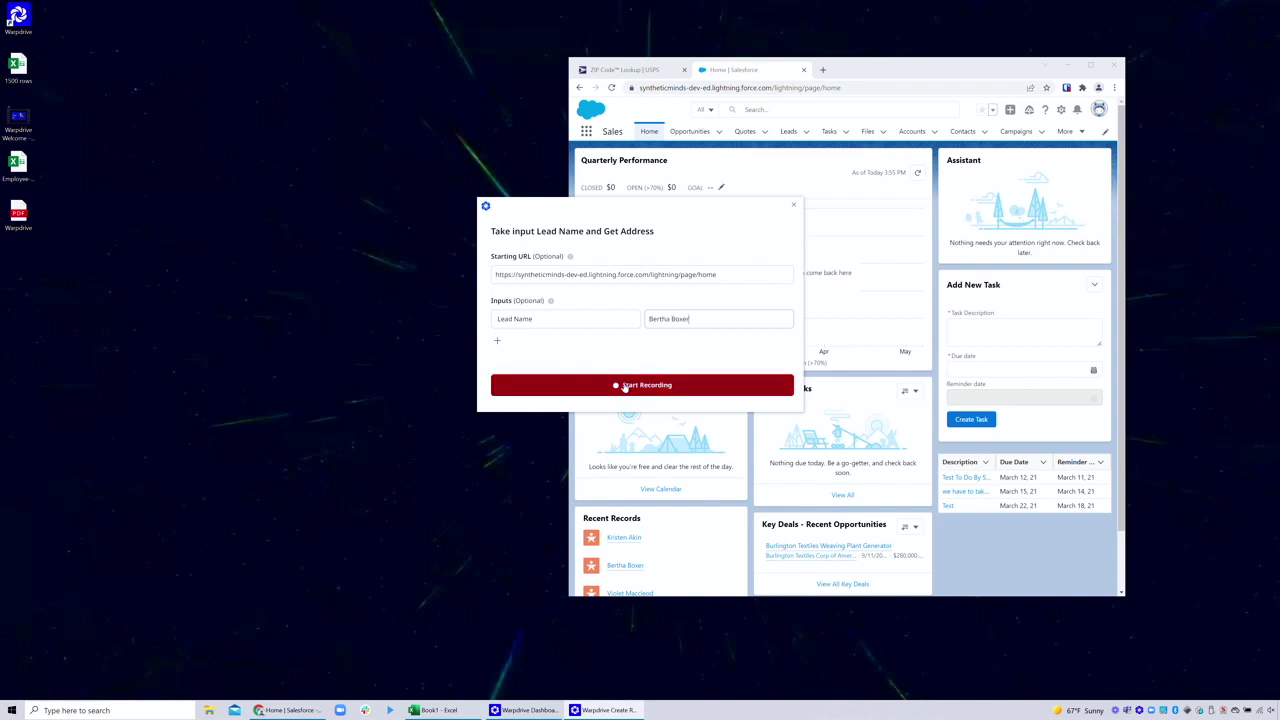
{"action": "left_click", "coordinate": [624, 387]}
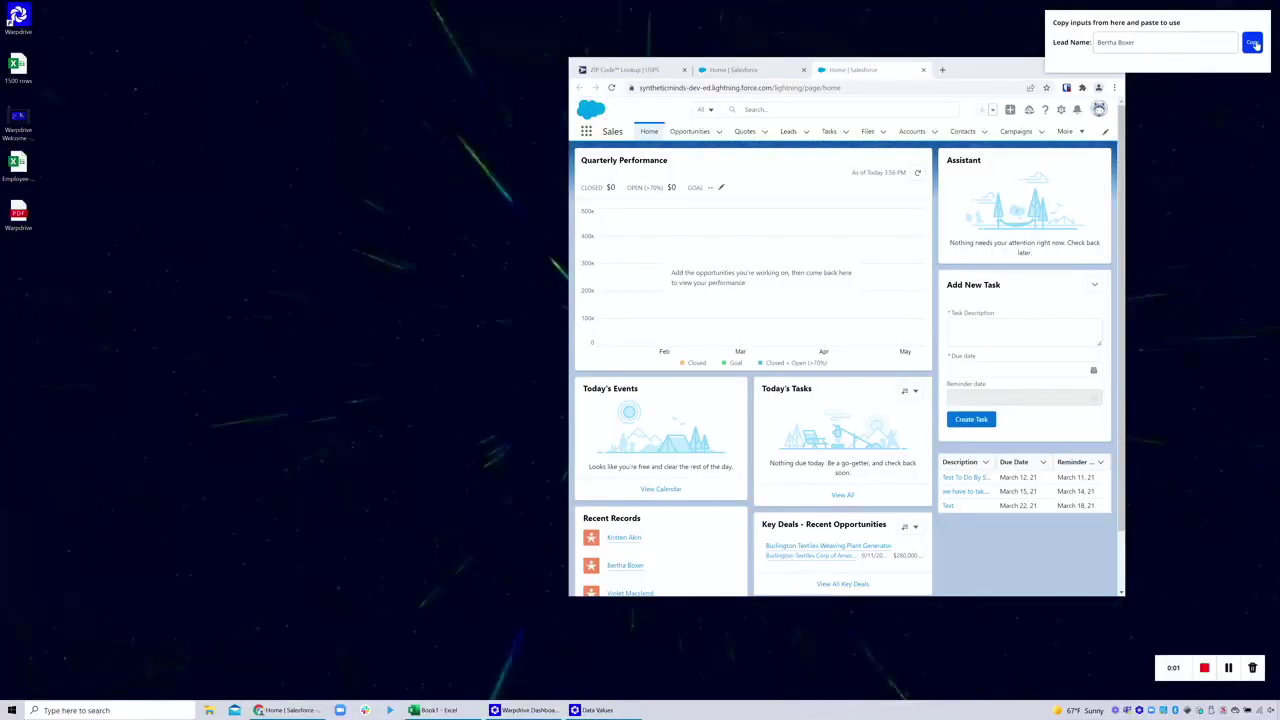
Search Salesforce with the Lead Name input, open the lead's details and select its street address
{"action": "left_click", "coordinate": [1253, 43]}
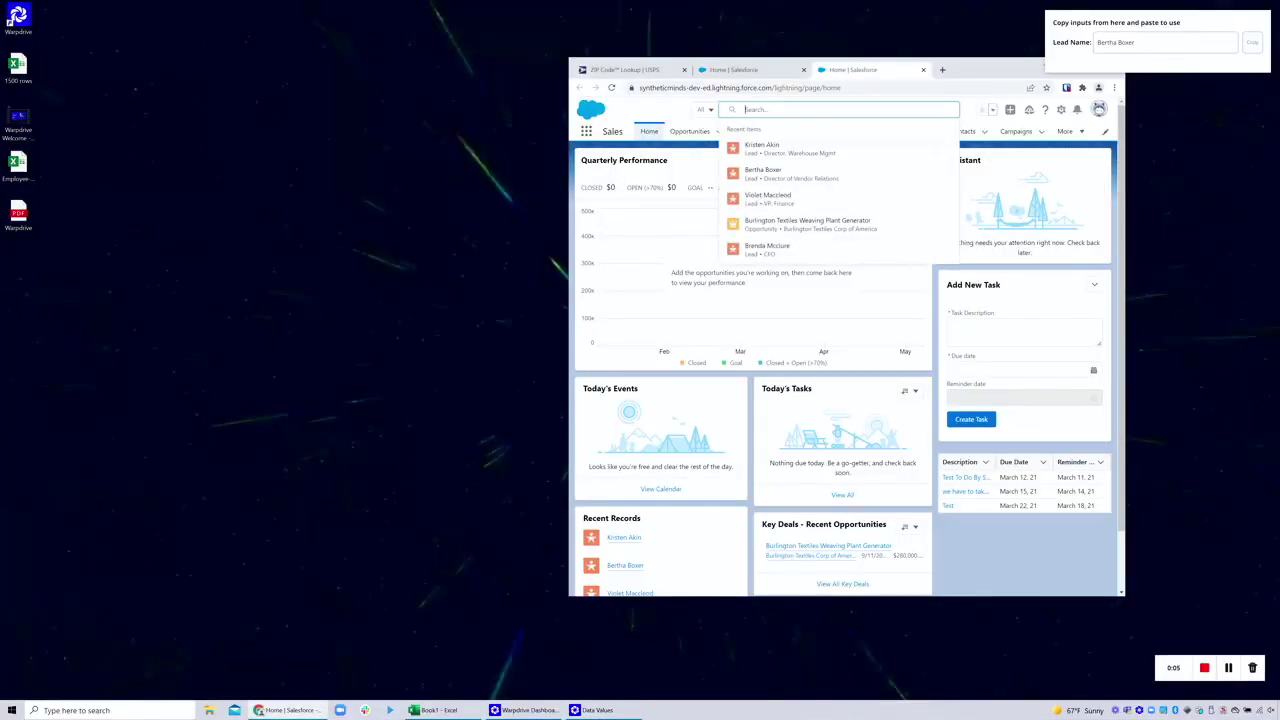
{"action": "key", "text": "ctrl+v"}
{"action": "left_click", "coordinate": [810, 158]}
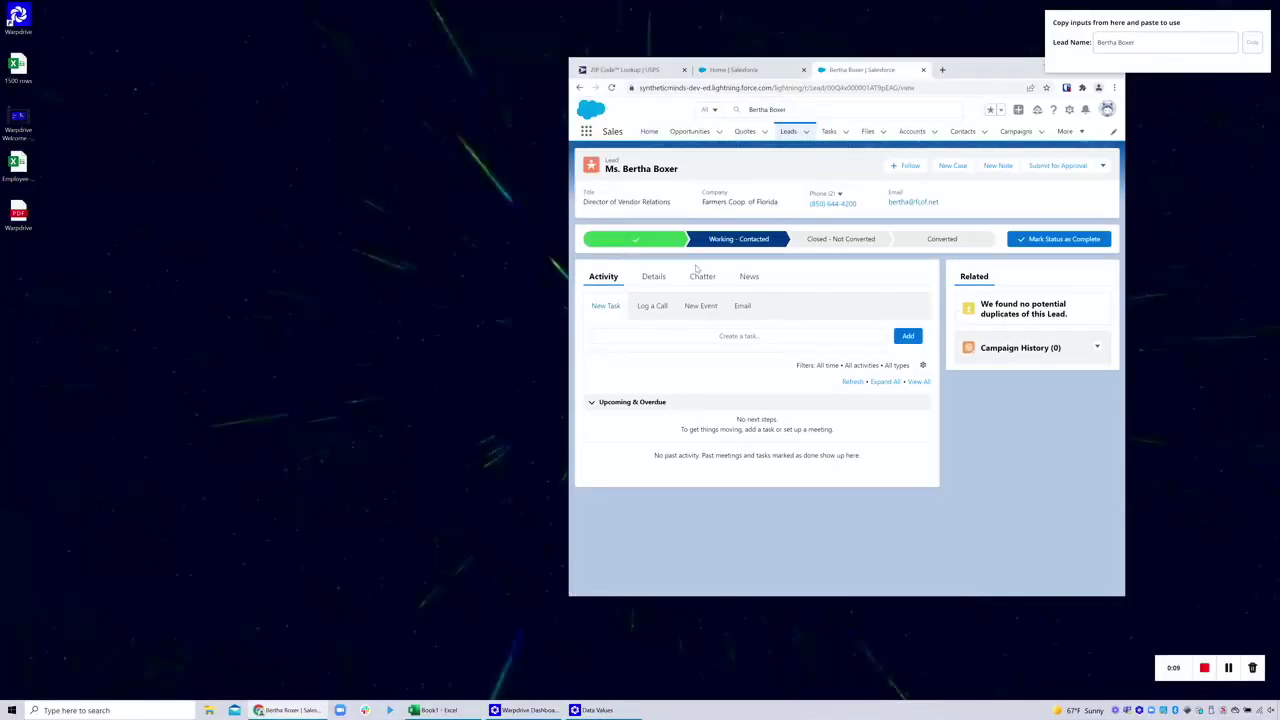
{"action": "left_click", "coordinate": [653, 276]}
{"action": "left_click", "coordinate": [741, 514]}
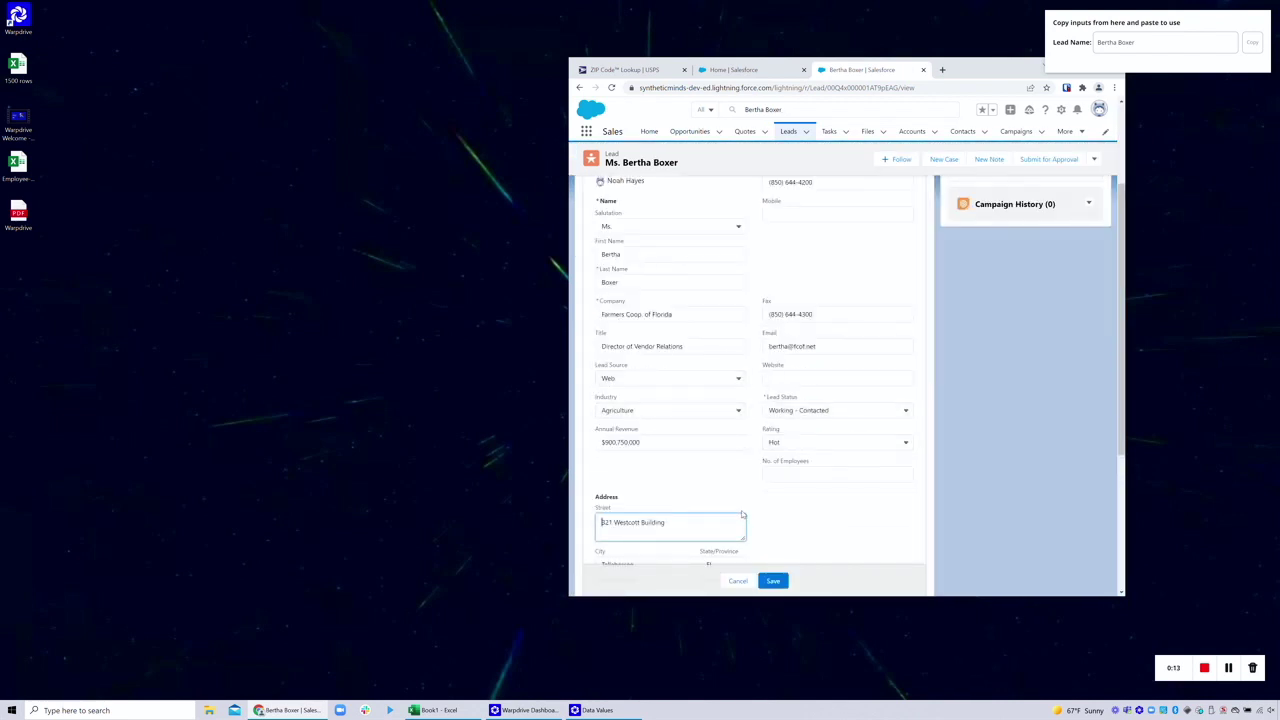
{"action": "key", "text": "ctrl+a"}
{"action": "left_click", "coordinate": [476, 591]}
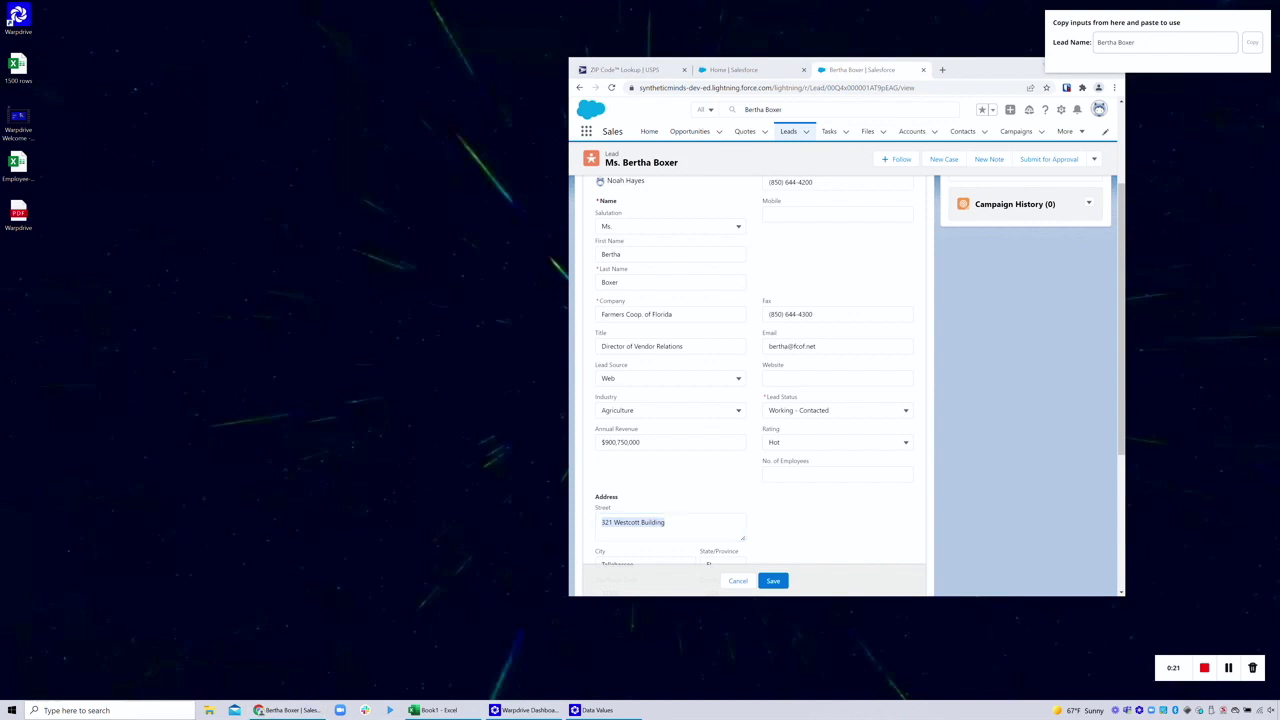
Paste the street address into address.txt, close it unsaved, save the lead and close its tab
{"action": "left_click", "coordinate": [100, 710]}
{"action": "type", "text": "address"}
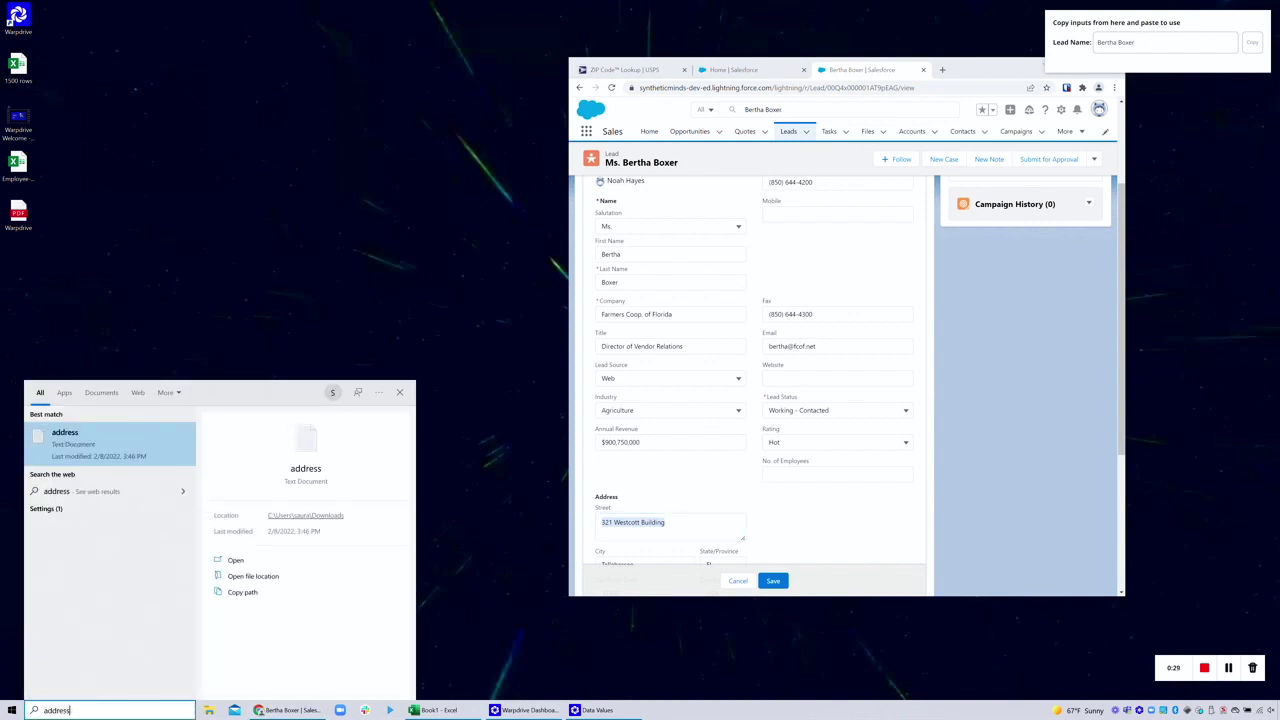
{"action": "type", "text": ".txt"}
{"action": "key", "text": "Return"}
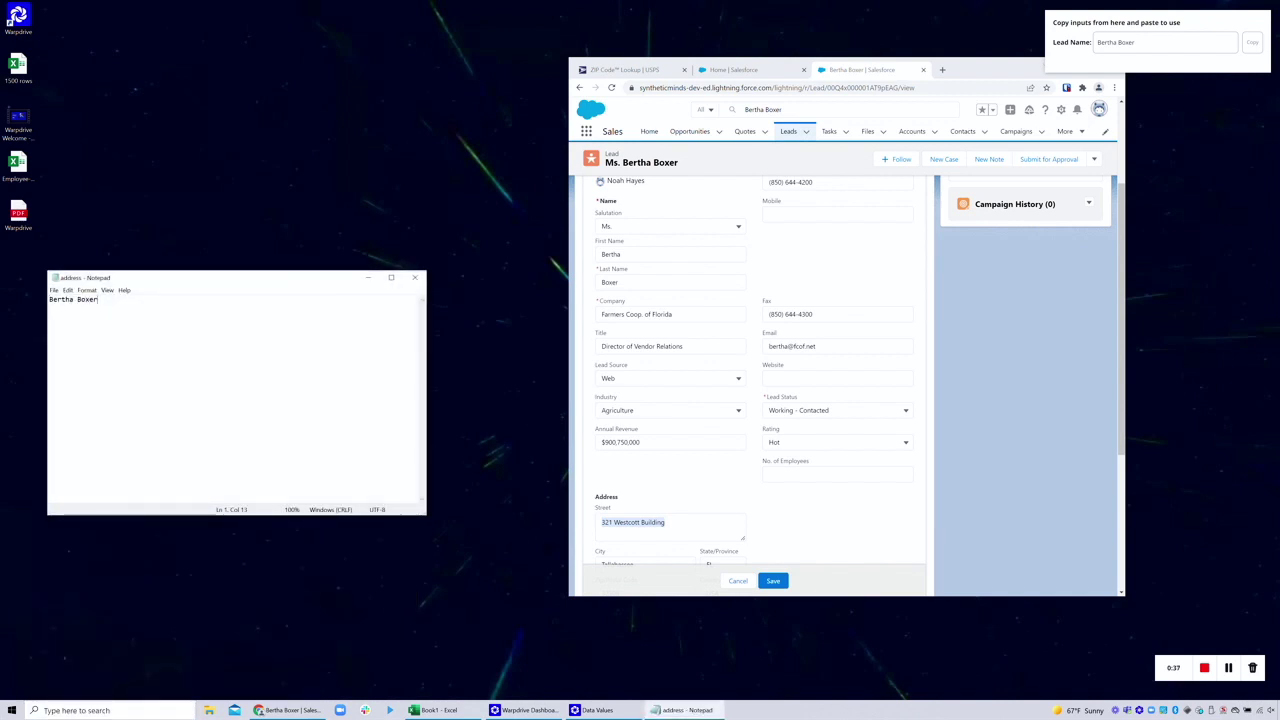
{"action": "key", "text": "ctrl+a"}
{"action": "key", "text": "ctrl+v"}
{"action": "left_click", "coordinate": [415, 277]}
{"action": "left_click", "coordinate": [660, 362]}
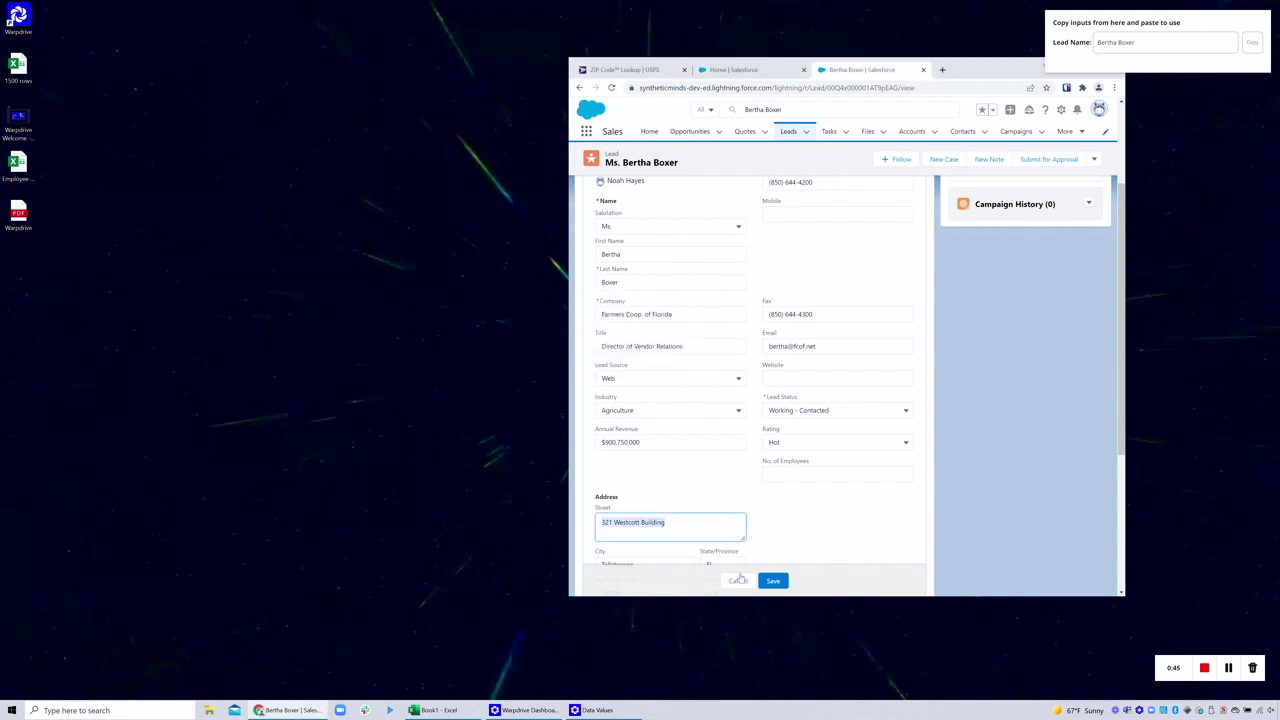
{"action": "left_click", "coordinate": [923, 69]}
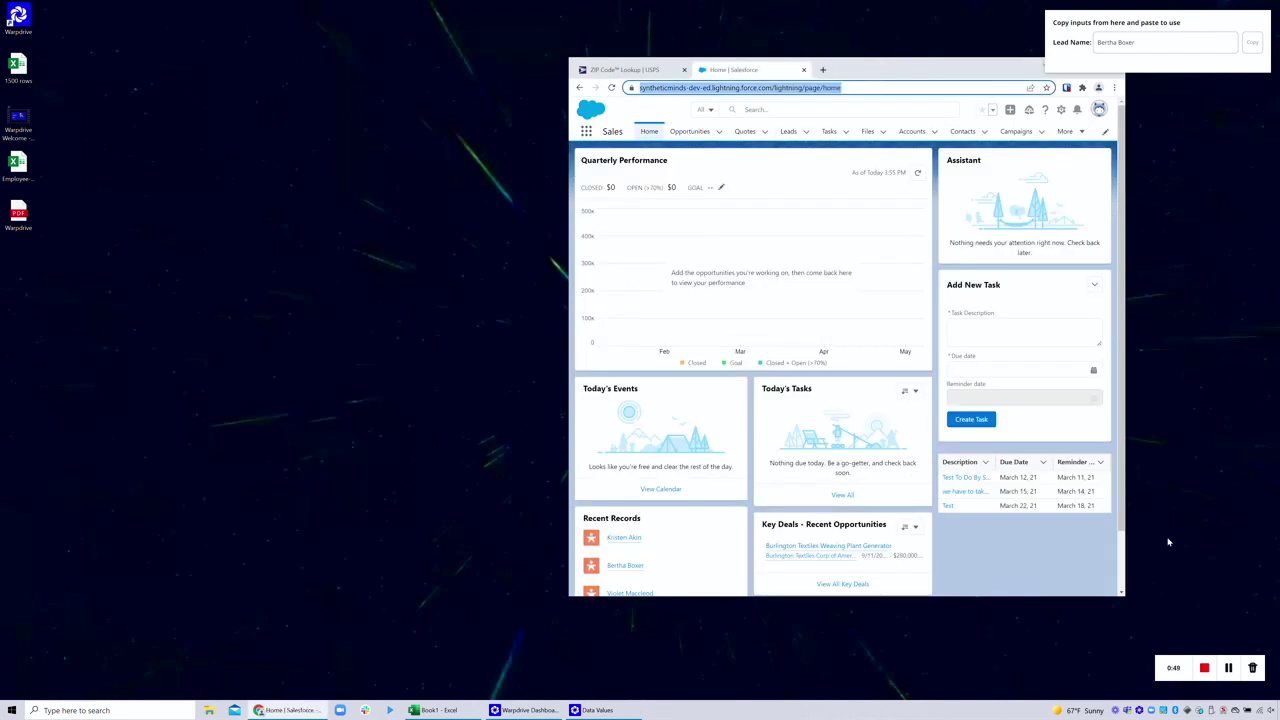
Stop recording, then run 'Take input Lead Name and Get Address' for a different Lead Name
{"action": "left_click", "coordinate": [1204, 667]}
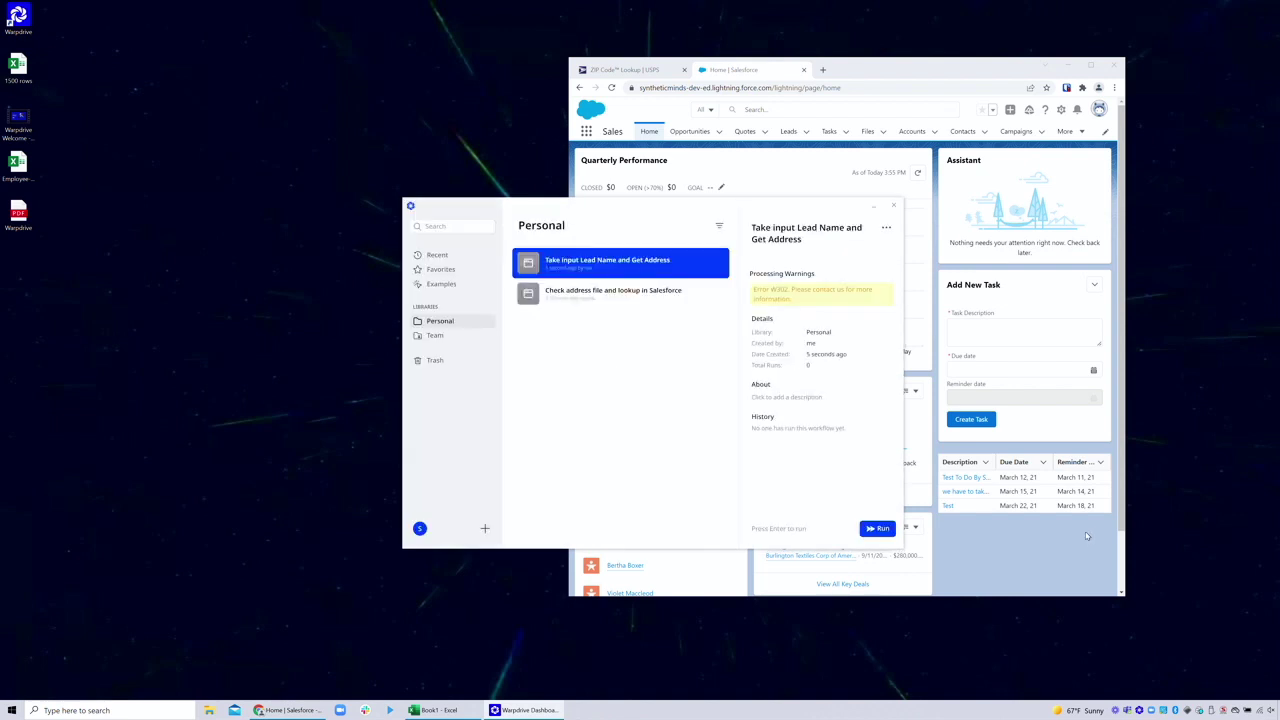
{"action": "left_click", "coordinate": [874, 528]}
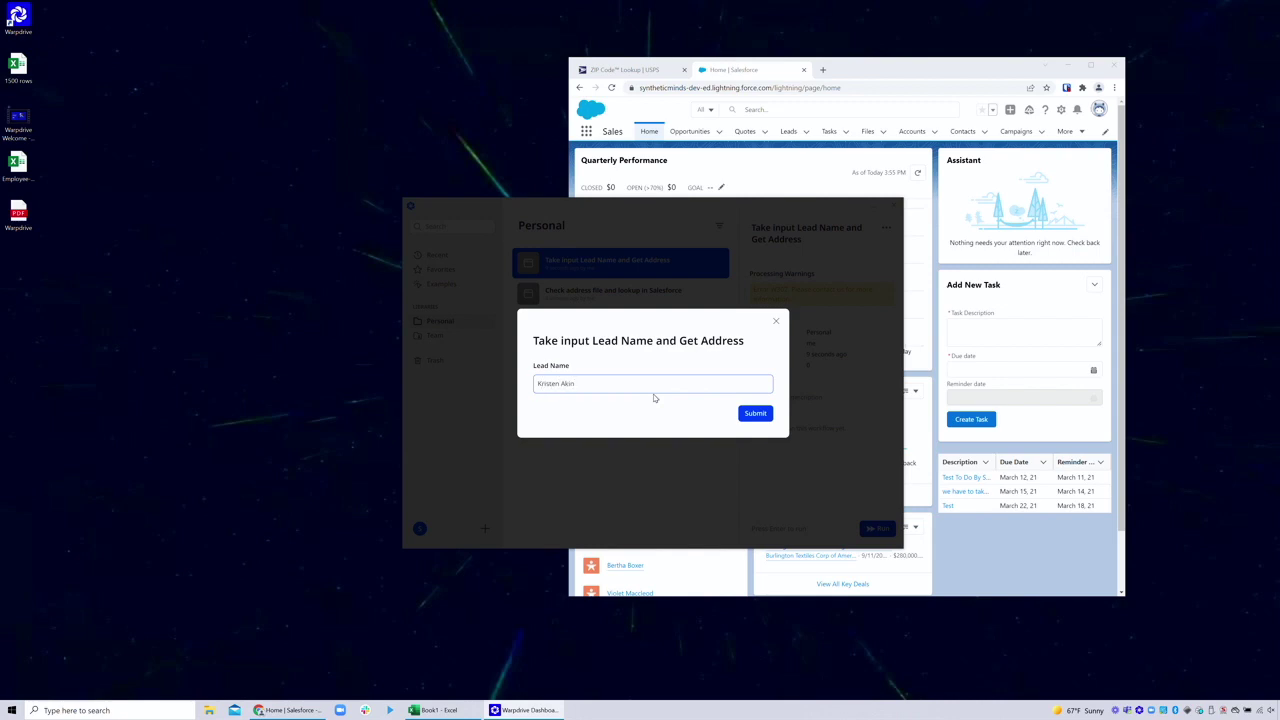
{"action": "key", "text": "Return"}
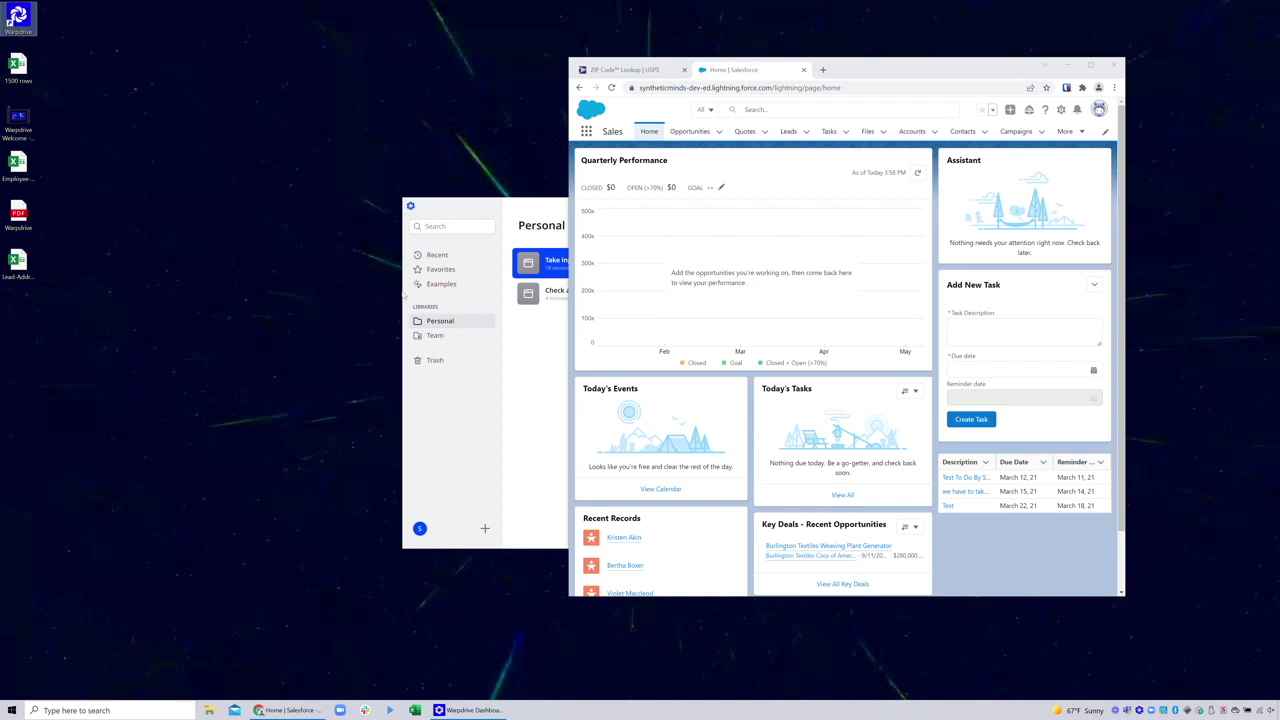
{"action": "left_click", "coordinate": [625, 69]}
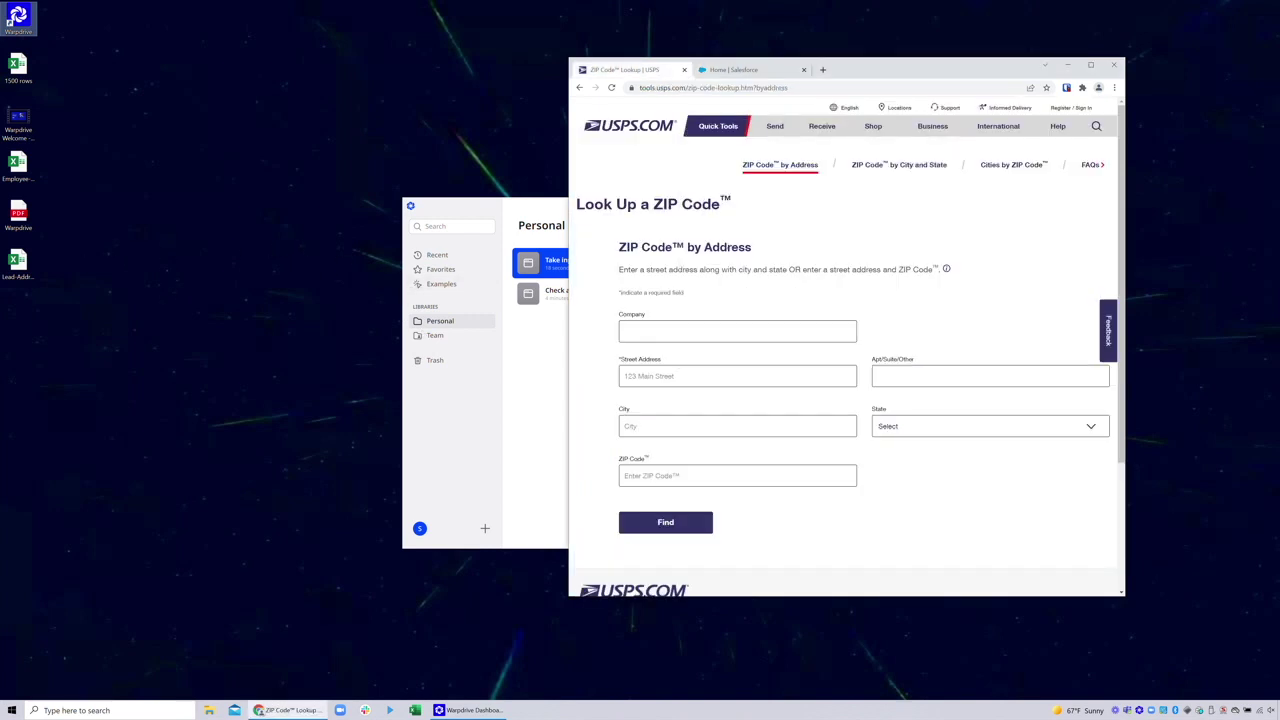
{"action": "left_click", "coordinate": [737, 376]}
{"action": "left_click", "coordinate": [598, 354]}
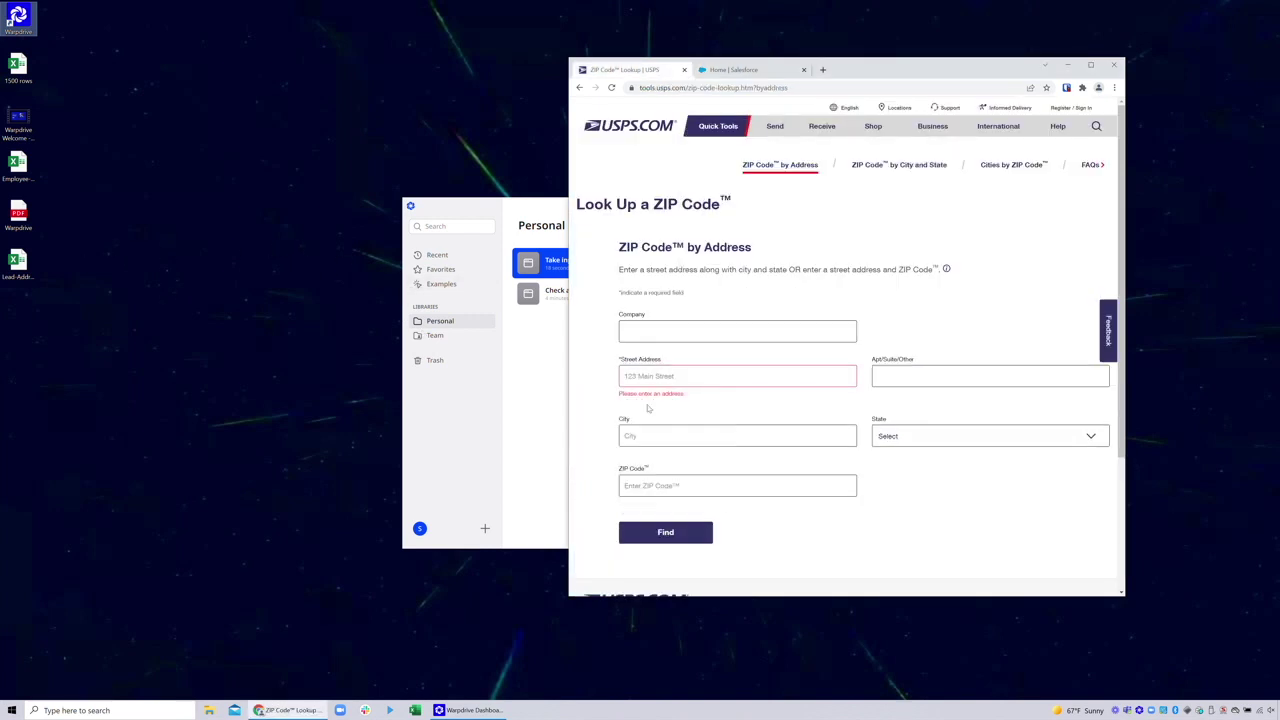
{"action": "left_click", "coordinate": [737, 376]}
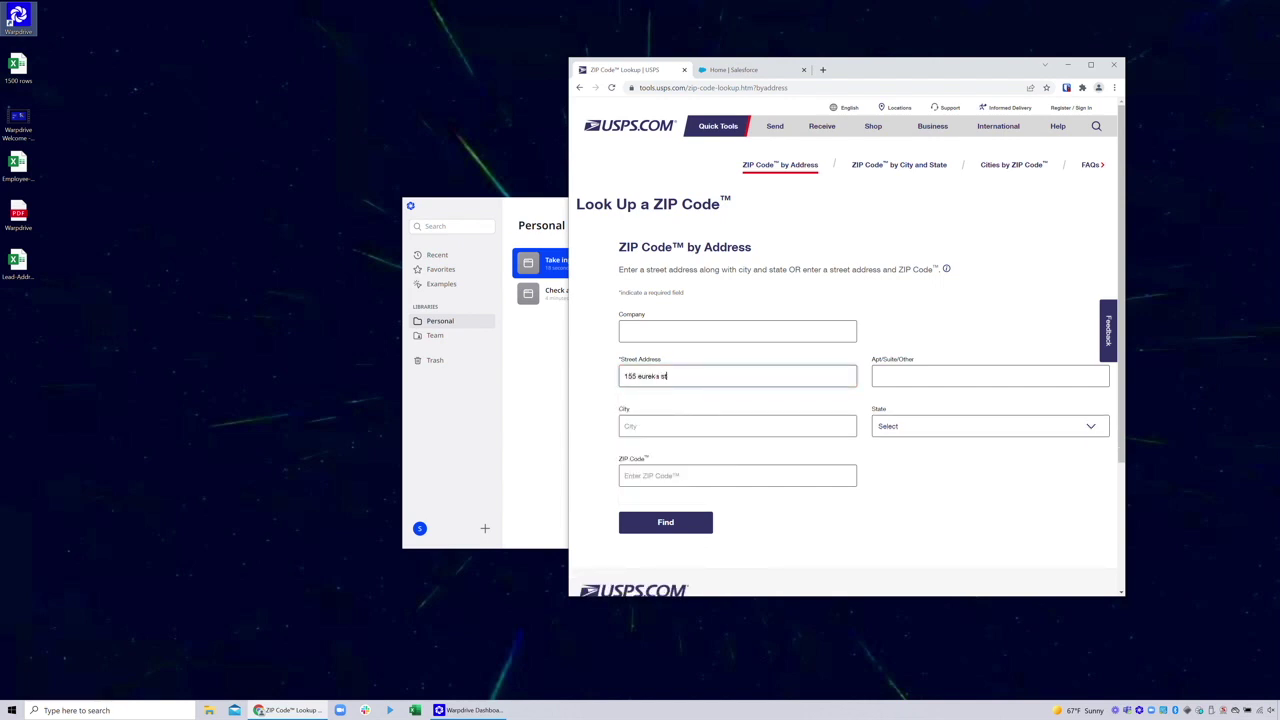
{"action": "key", "text": "Tab"}
{"action": "key", "text": "Tab"}
{"action": "type", "text": "san francisco"}
{"action": "key", "text": "Tab"}
{"action": "key", "text": "c"}
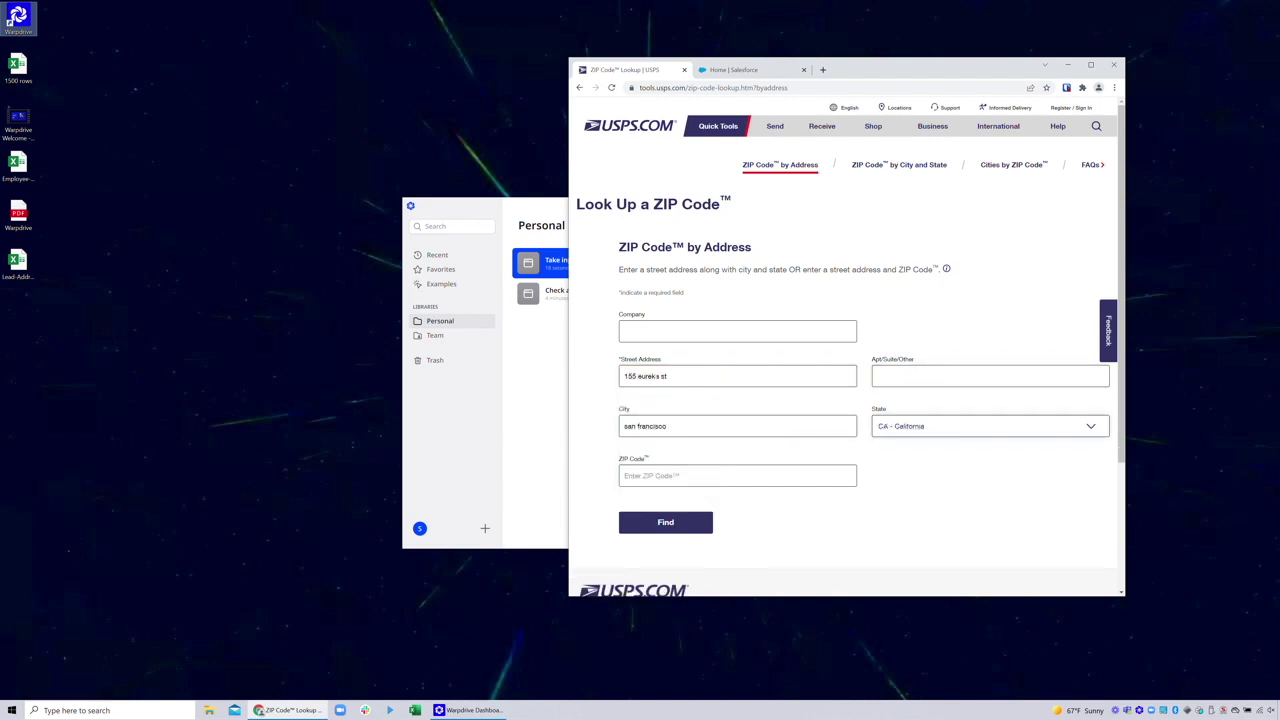
{"action": "left_click", "coordinate": [665, 522]}
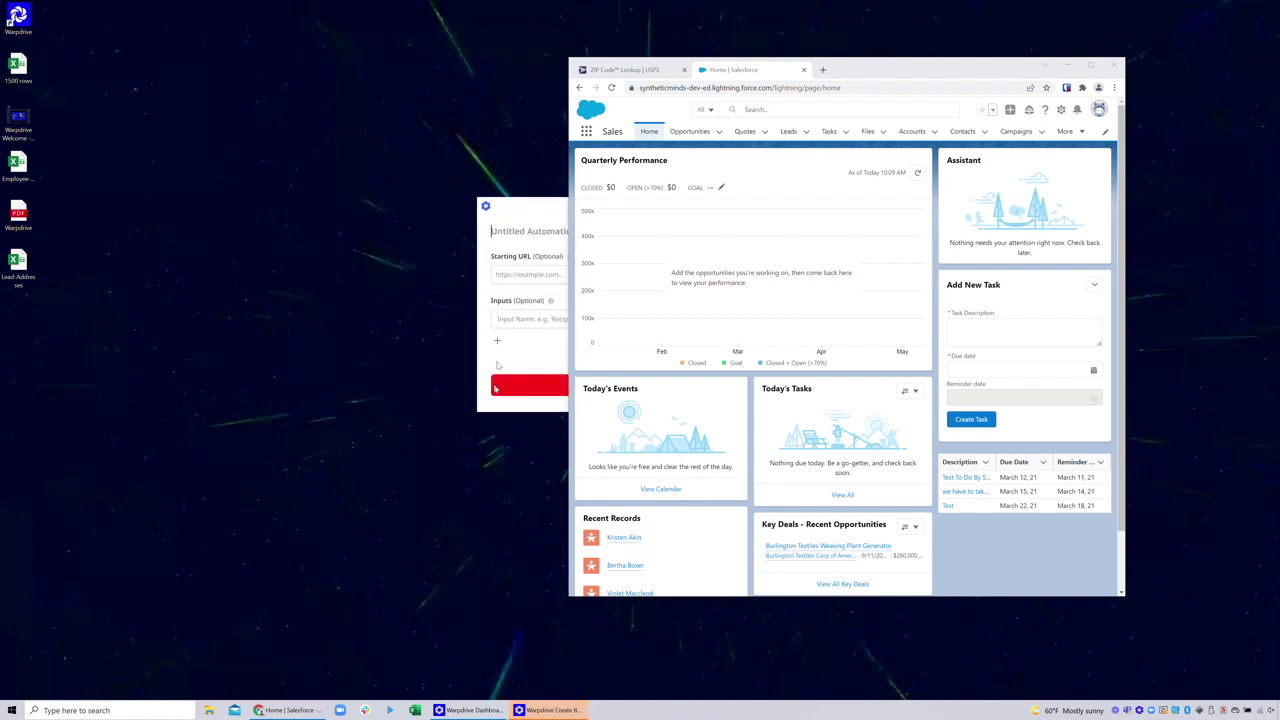
Title the recording 'Send email only if address valid' with the USPS lookup page as starting URL
{"action": "type", "text": "Send email"}
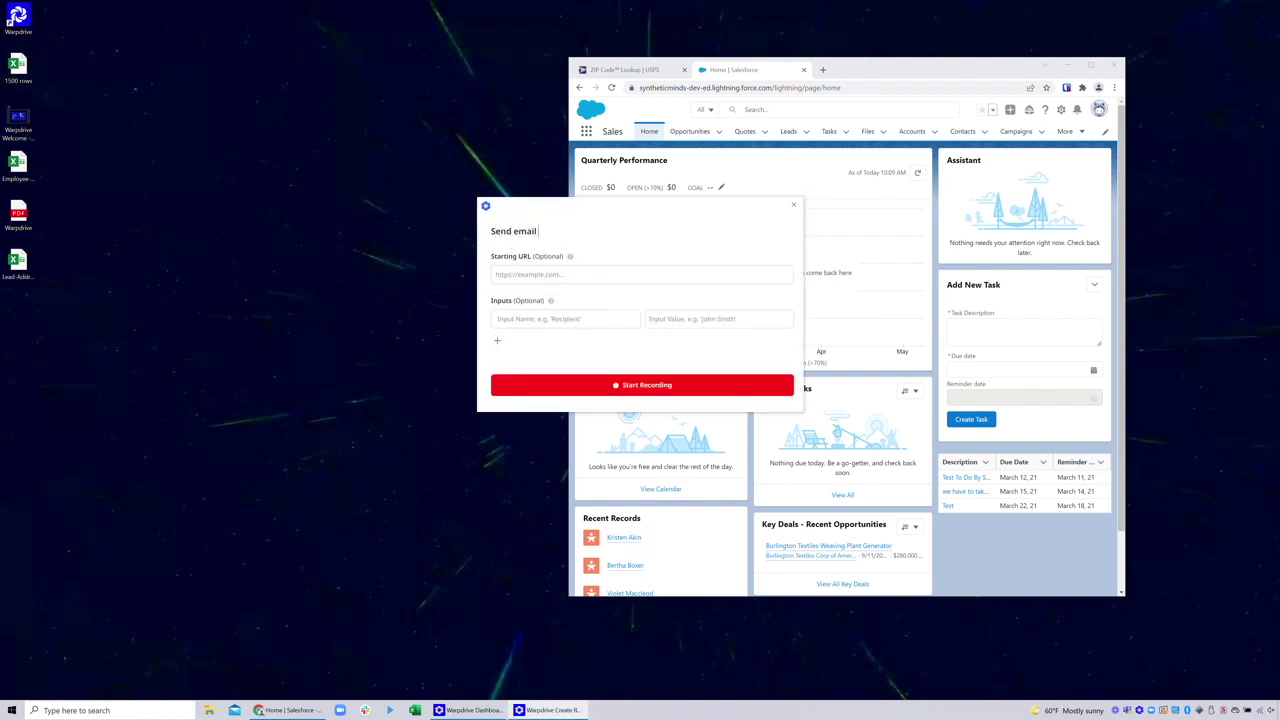
{"action": "type", "text": "only if address valid"}
{"action": "left_click", "coordinate": [625, 69]}
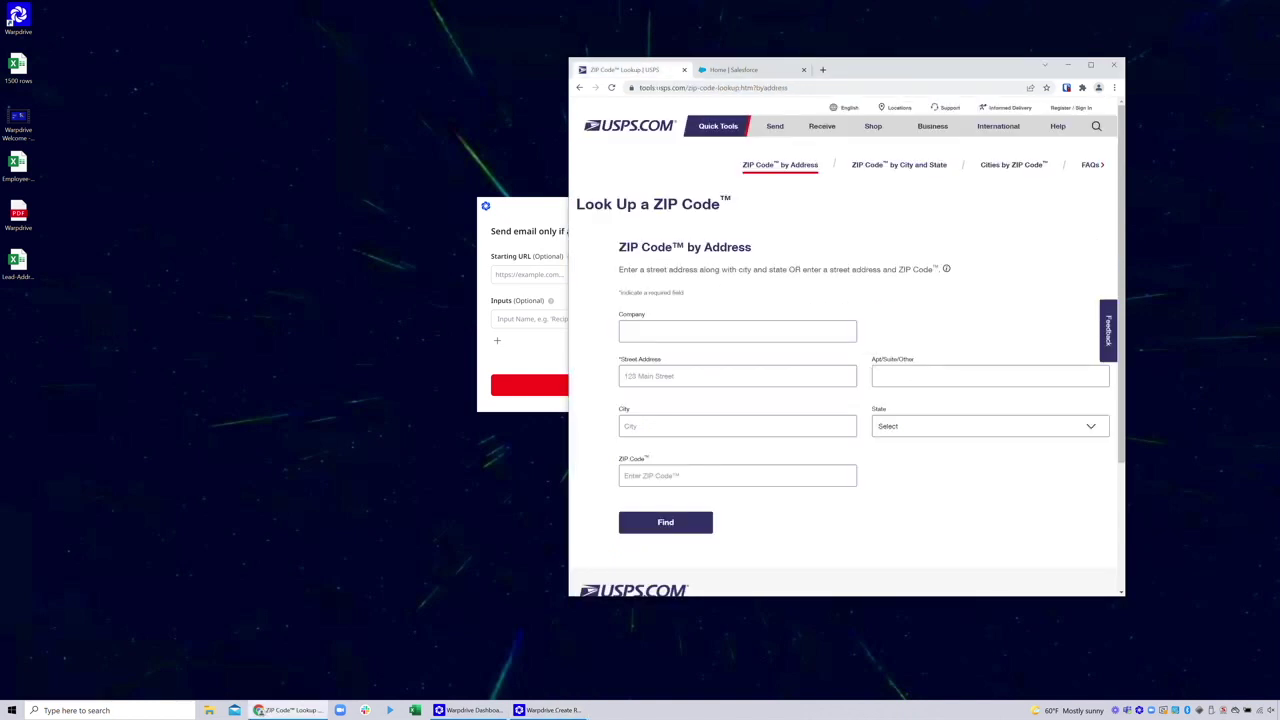
{"action": "left_click", "coordinate": [690, 88]}
{"action": "key", "text": "ctrl+c"}
{"action": "key", "text": "alt+Tab"}
{"action": "key", "text": "ctrl+v"}
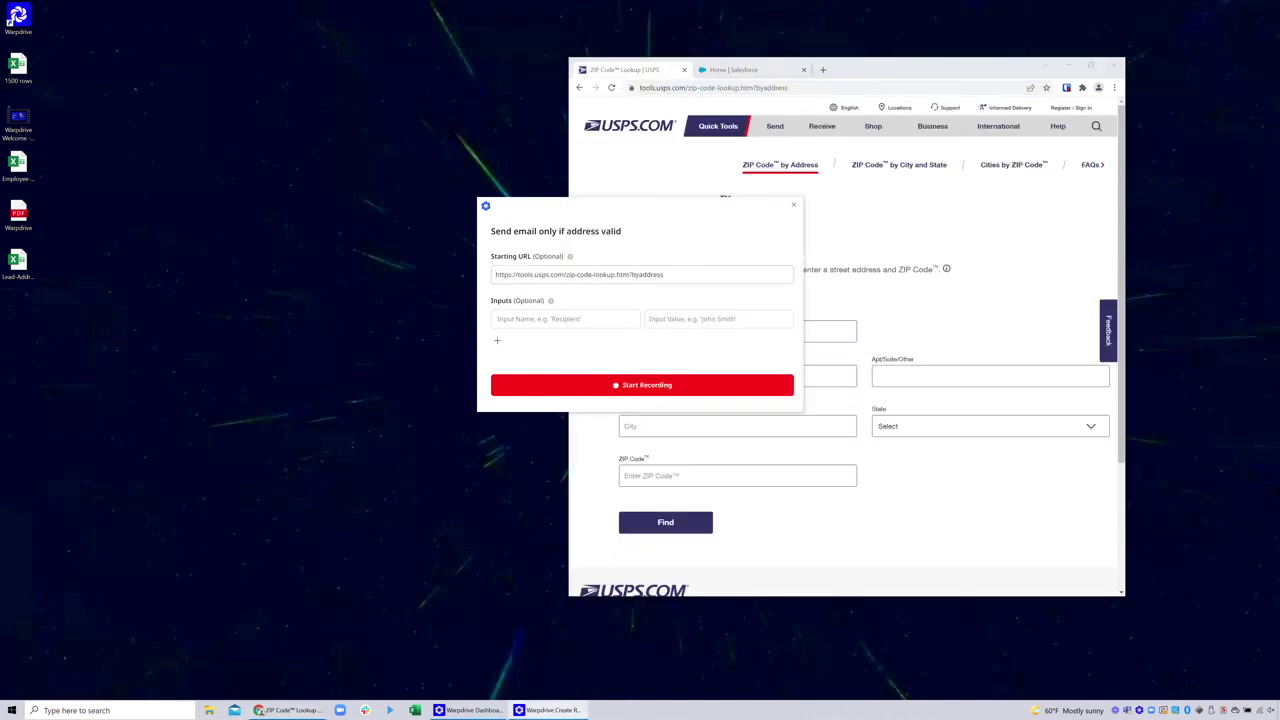
{"action": "key", "text": "Tab"}
{"action": "type", "text": "Email"}
{"action": "key", "text": "Tab"}
{"action": "type", "text": "ss"}
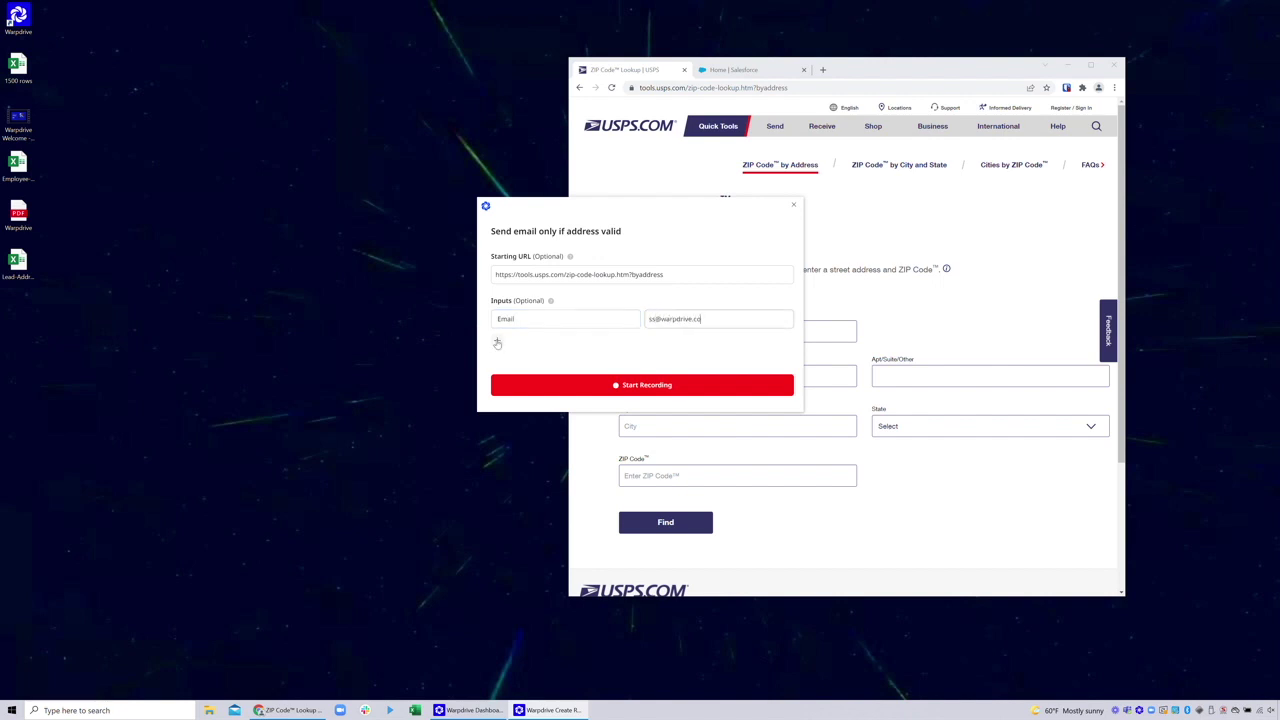
{"action": "left_click", "coordinate": [497, 343]}
{"action": "type", "text": "Address"}
{"action": "key", "text": "Tab"}
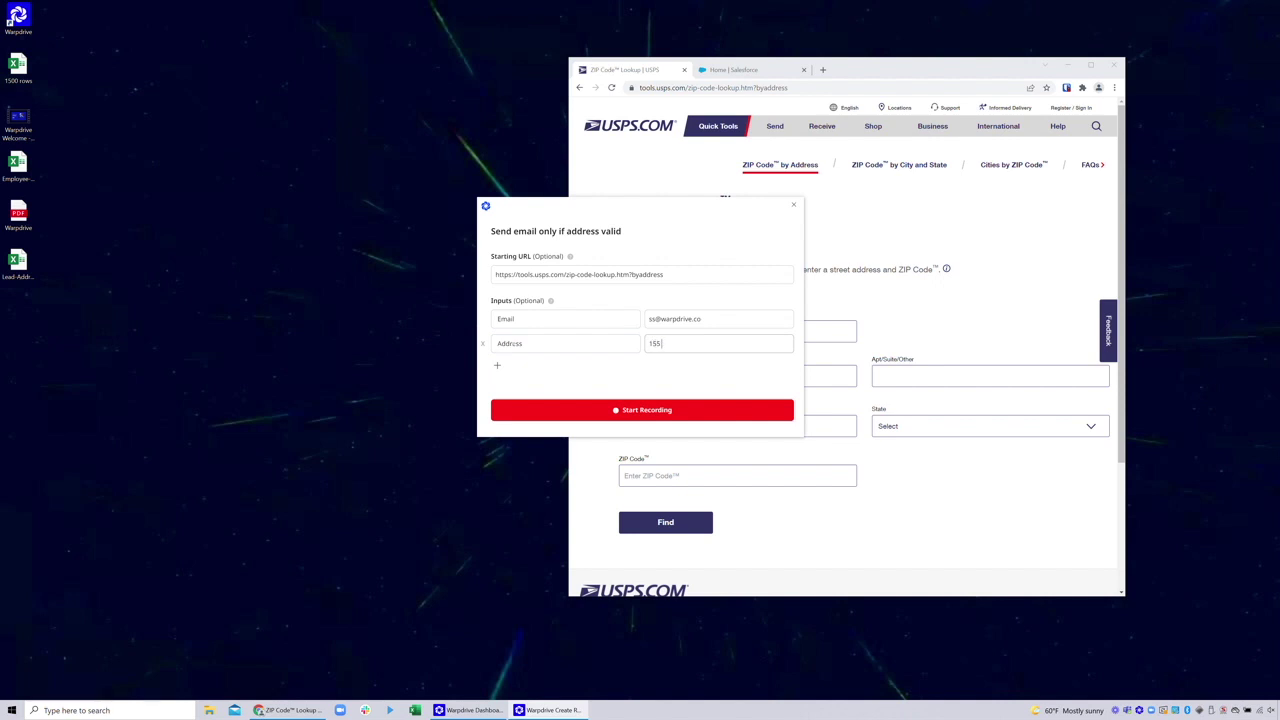
Add a City input 'San Francisco' and a Subject input 'Check it', then start recording
{"action": "left_click", "coordinate": [497, 366]}
{"action": "type", "text": "City"}
{"action": "key", "text": "Tab"}
{"action": "type", "text": "San"}
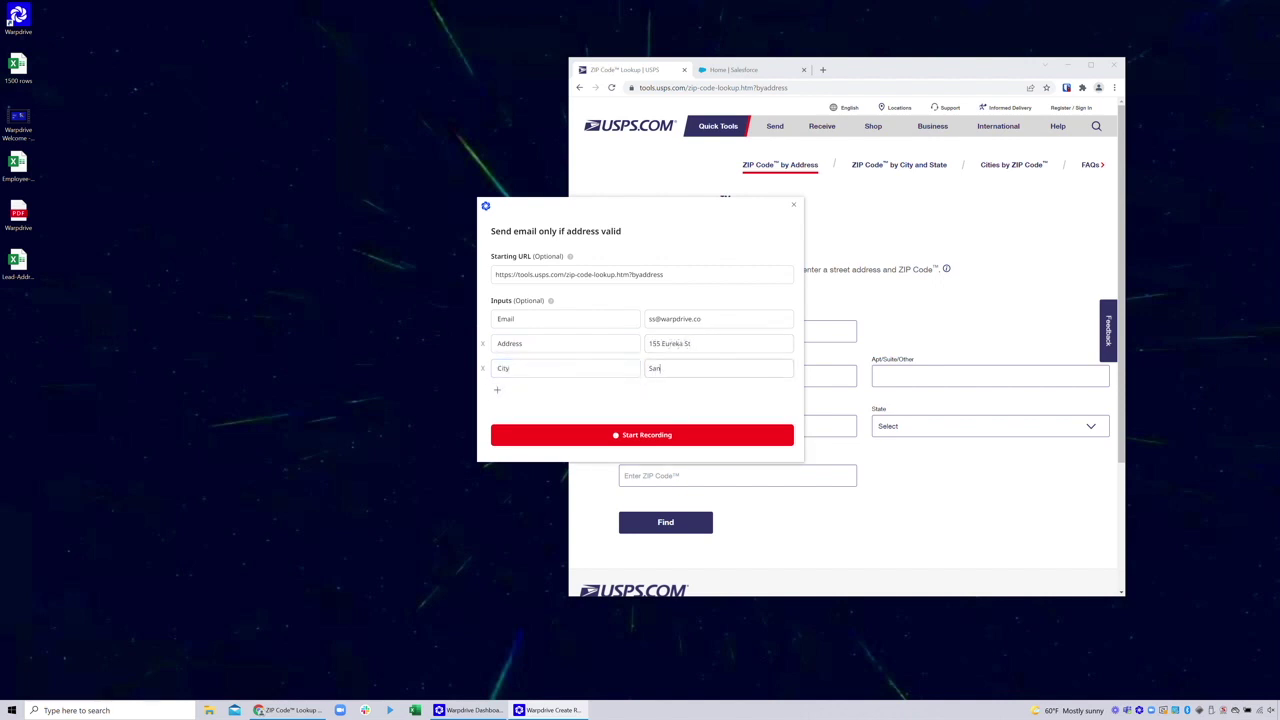
{"action": "type", "text": " Francisco"}
{"action": "left_click", "coordinate": [497, 389]}
{"action": "type", "text": "Subject"}
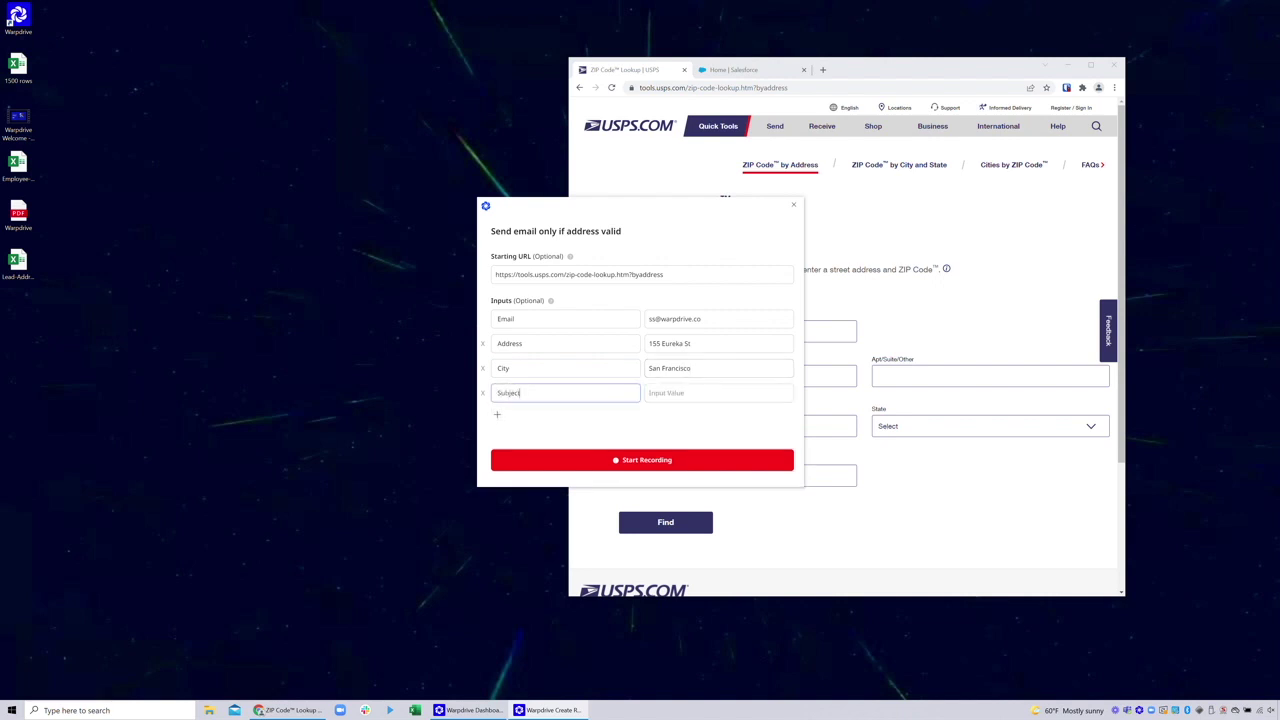
{"action": "key", "text": "Tab"}
{"action": "type", "text": "Chec"}
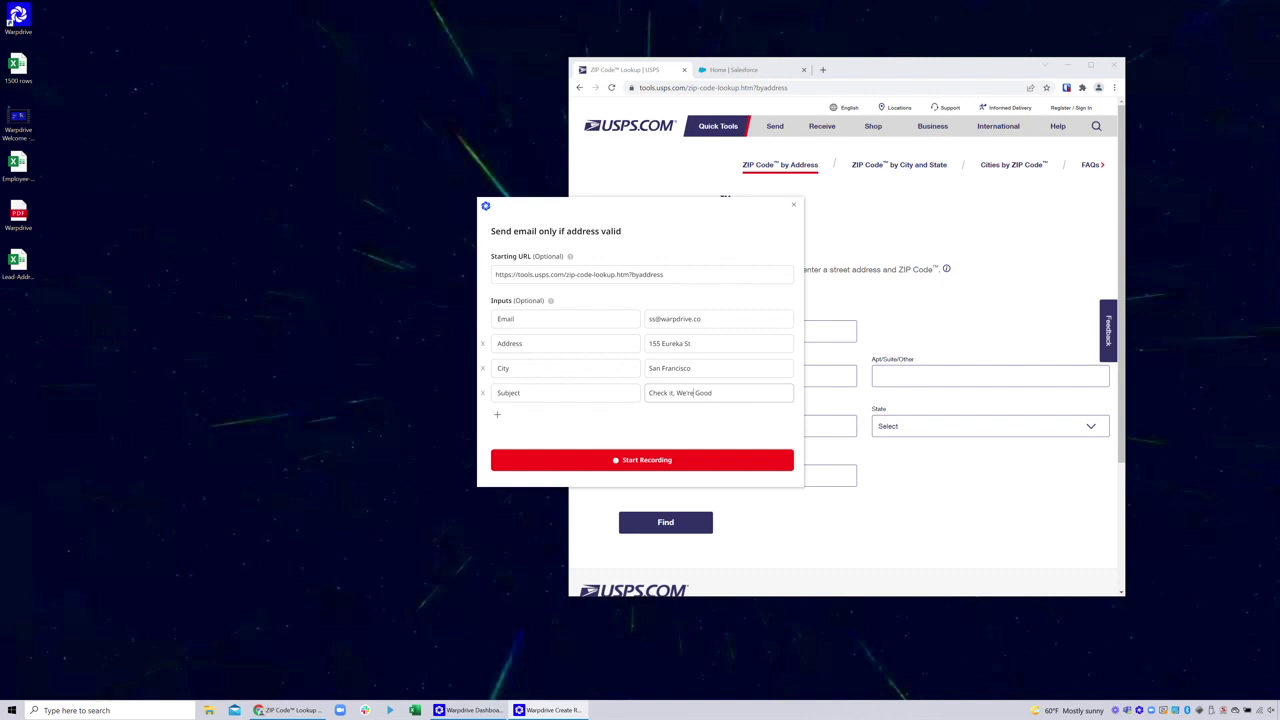
{"action": "key", "text": "BackSpace"}
{"action": "key", "text": "BackSpace"}
{"action": "key", "text": "BackSpace"}
{"action": "key", "text": "BackSpace"}
{"action": "key", "text": "BackSpace"}
{"action": "key", "text": "BackSpace"}
{"action": "key", "text": "BackSpace"}
{"action": "key", "text": "BackSpace"}
{"action": "key", "text": "BackSpace"}
{"action": "key", "text": "BackSpace"}
{"action": "key", "text": "BackSpace"}
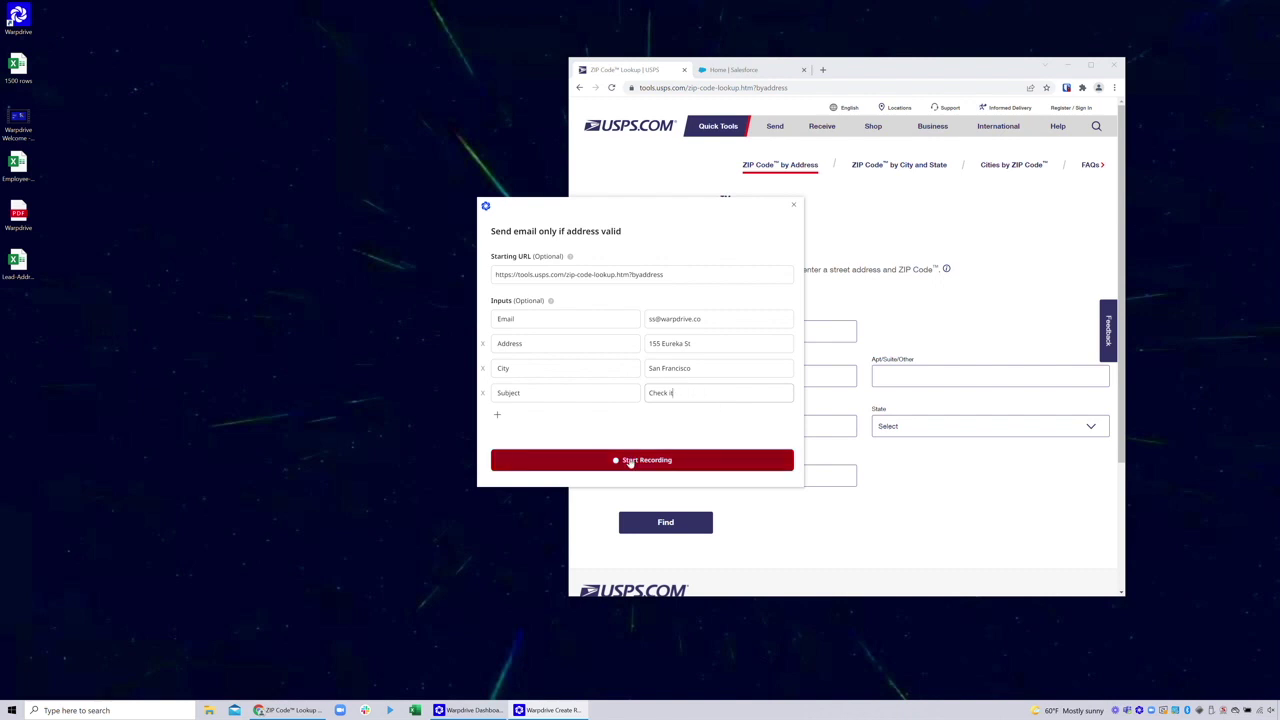
{"action": "left_click", "coordinate": [630, 461]}
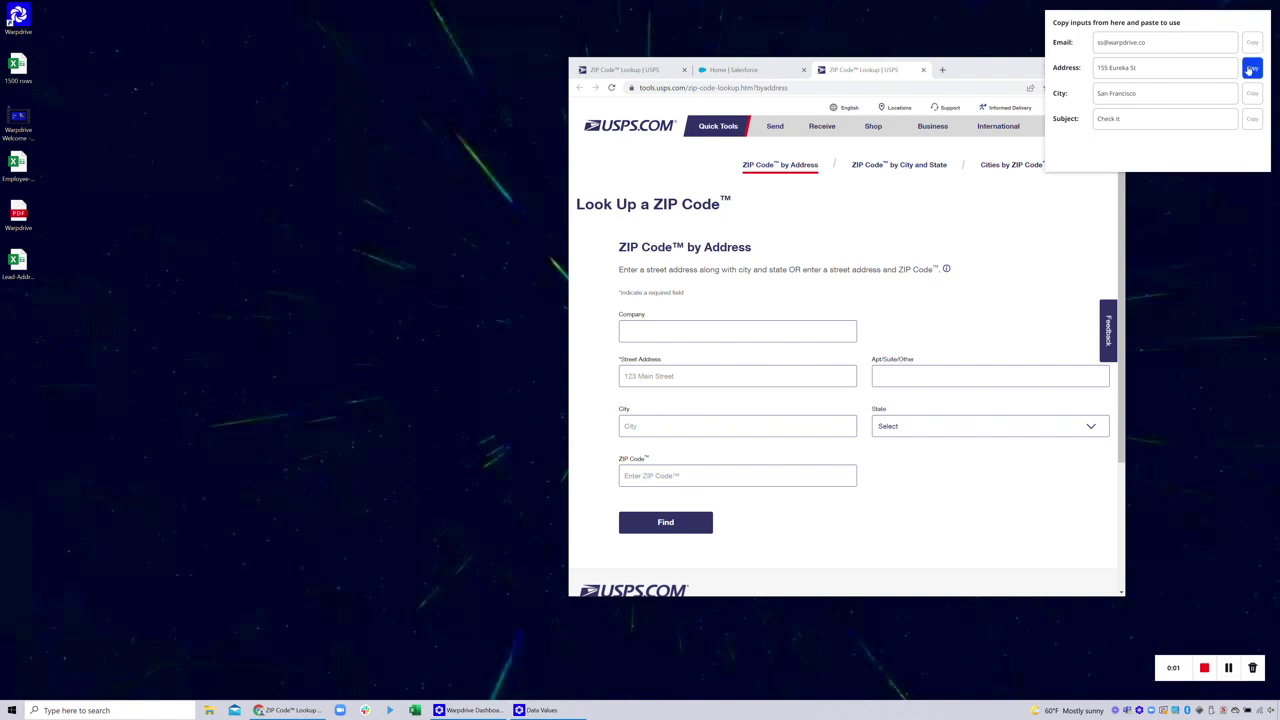
Fill USPS lookup from the Address and City inputs with CA - California, search, and expand match 94114-2473
{"action": "left_click", "coordinate": [1250, 68]}
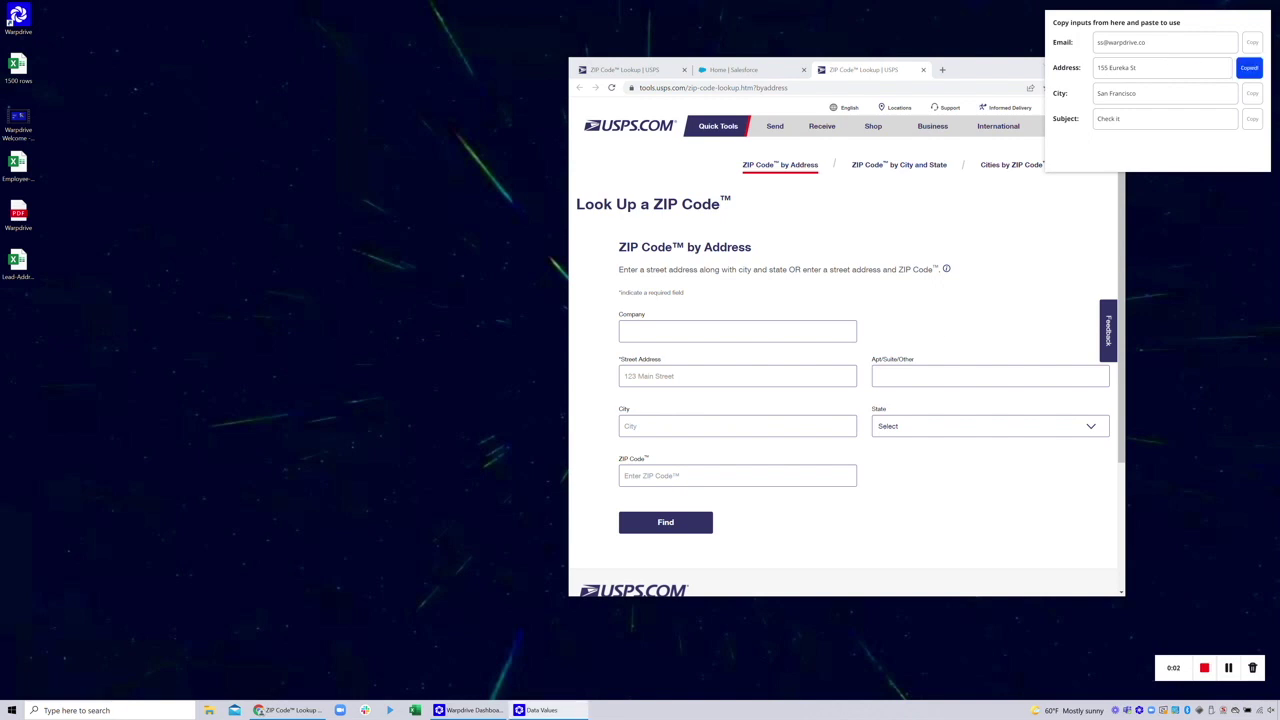
{"action": "left_click", "coordinate": [680, 376]}
{"action": "key", "text": "ctrl+v"}
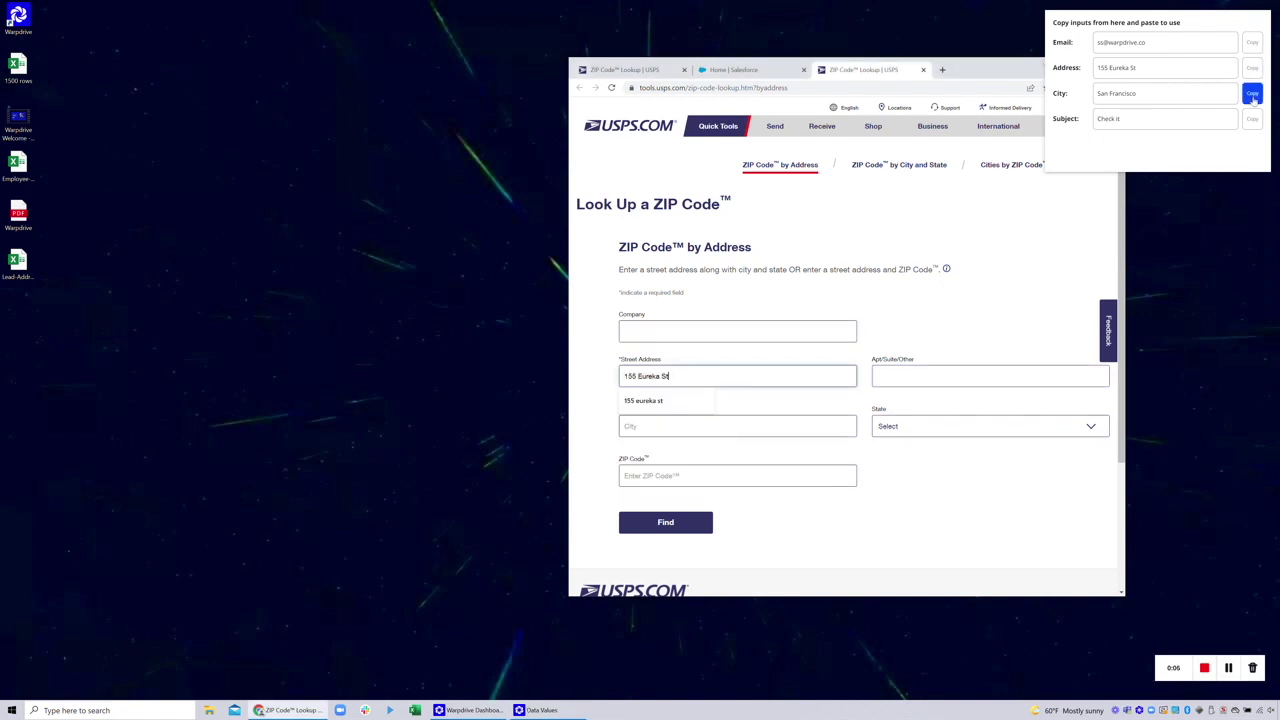
{"action": "left_click", "coordinate": [1251, 93]}
{"action": "left_click", "coordinate": [680, 426]}
{"action": "key", "text": "ctrl+v"}
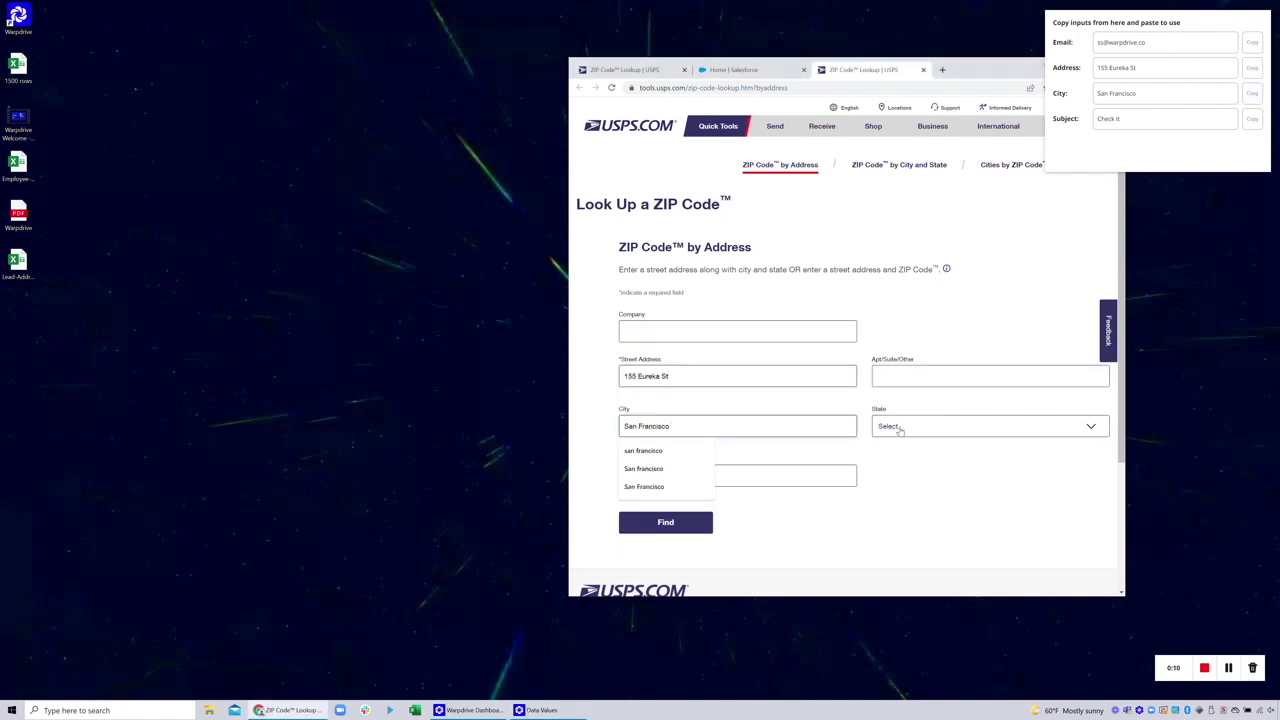
{"action": "left_click", "coordinate": [900, 428]}
{"action": "left_click", "coordinate": [904, 497]}
{"action": "left_click", "coordinate": [672, 525]}
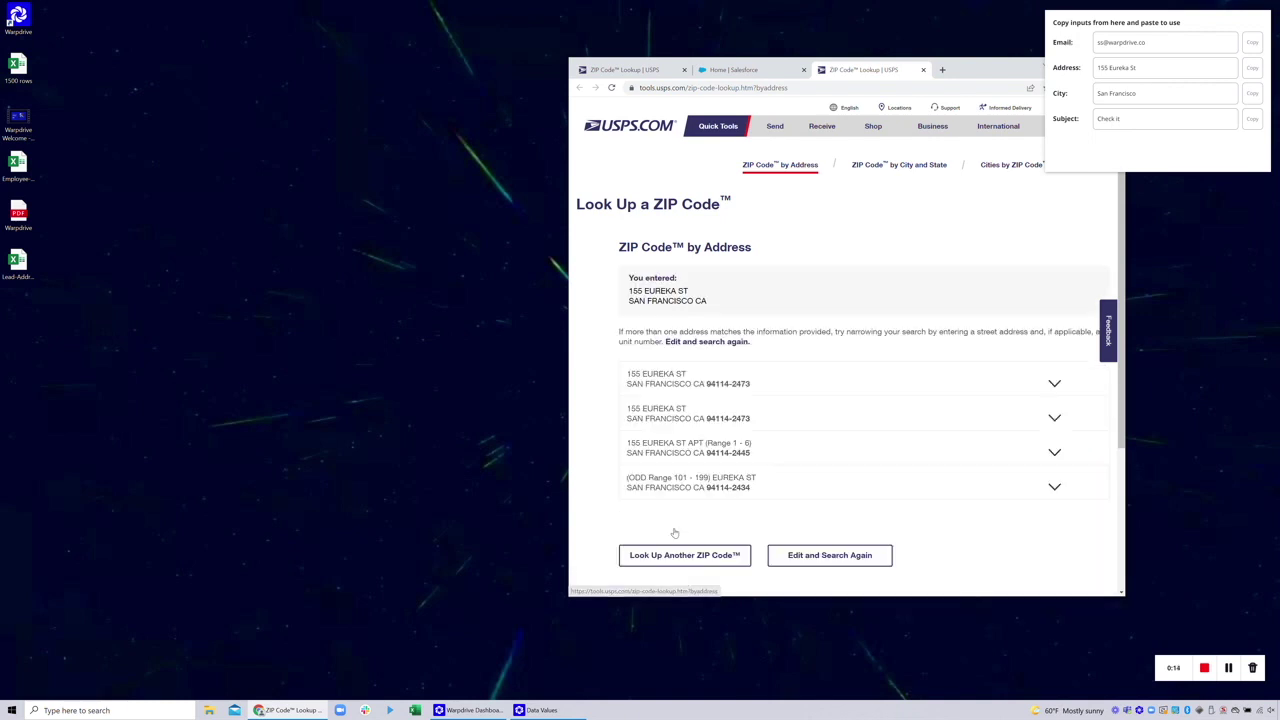
{"action": "left_click", "coordinate": [1054, 385]}
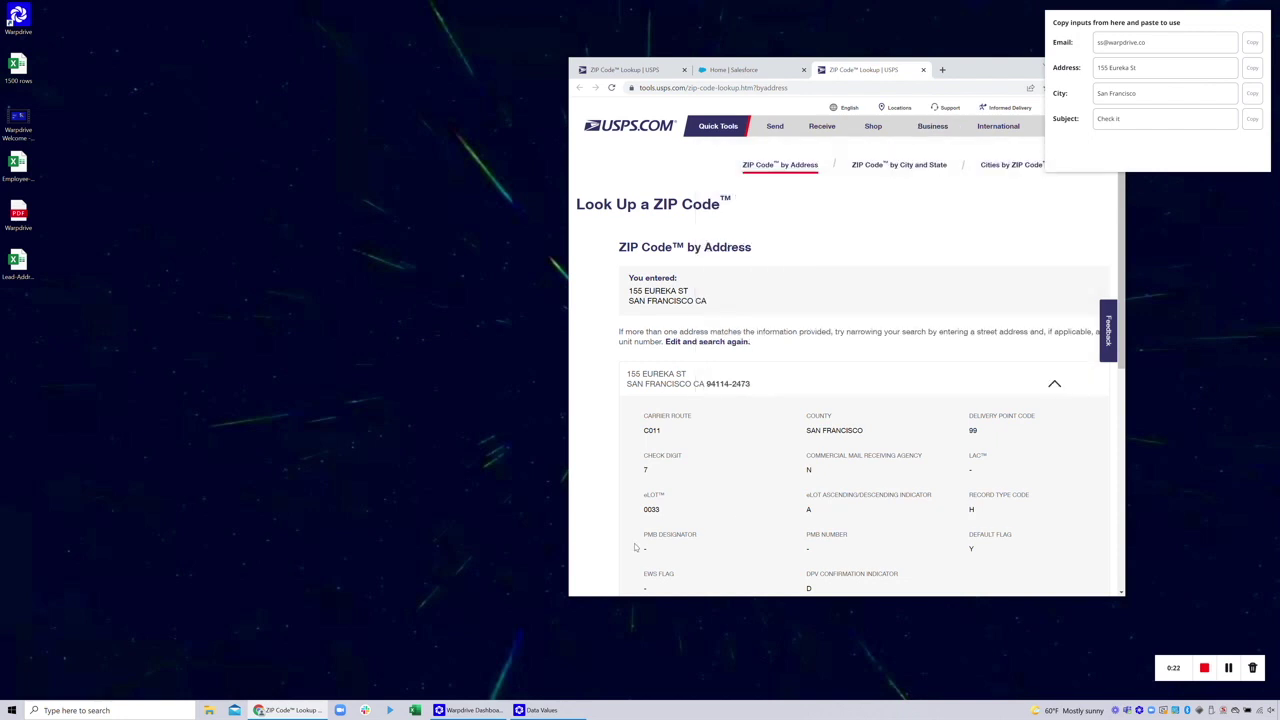
{"action": "left_click", "coordinate": [100, 710]}
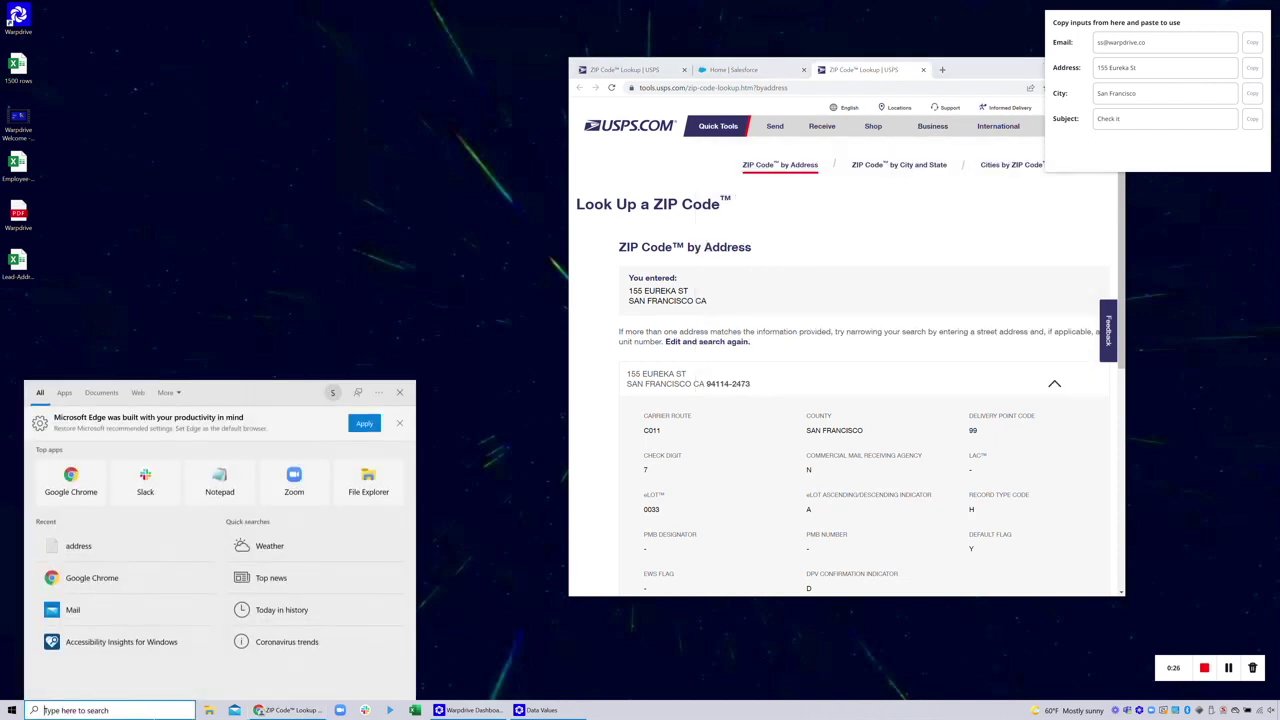
Open Mail and paste the recorded email, subject 'Check it' and address into a new draft
{"action": "type", "text": "mail"}
{"action": "key", "text": "Return"}
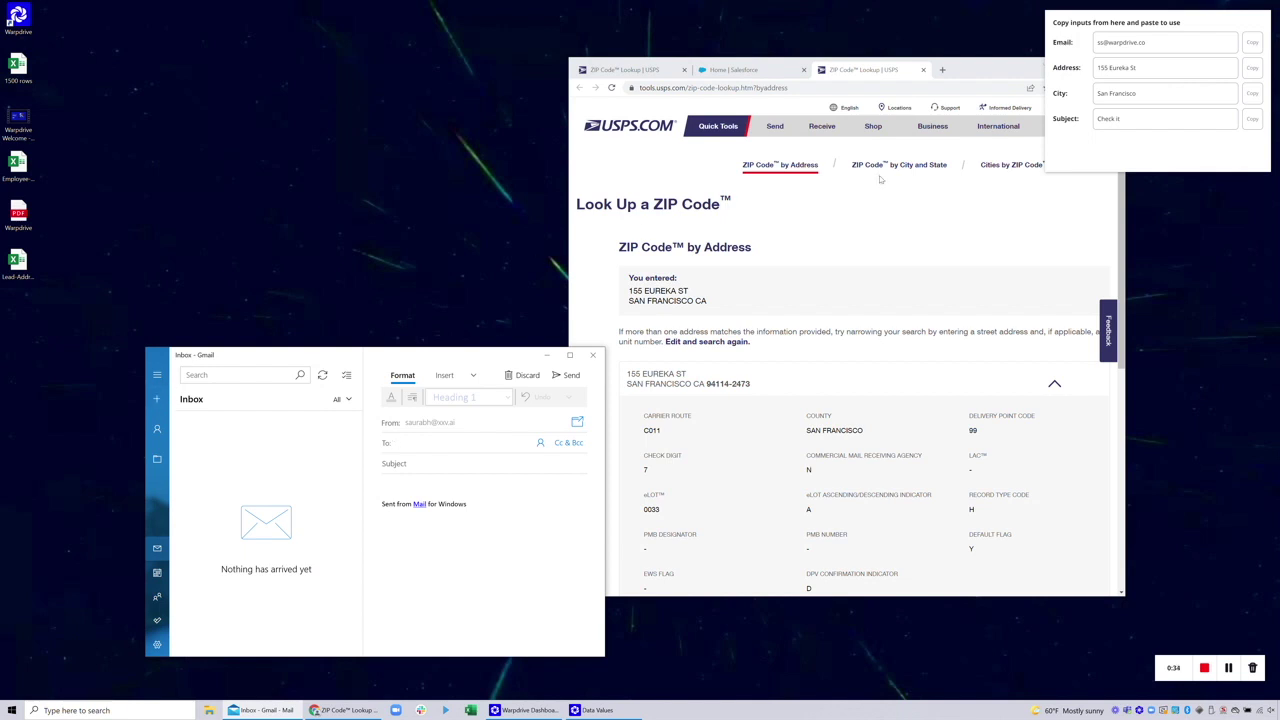
{"action": "left_click", "coordinate": [1250, 42]}
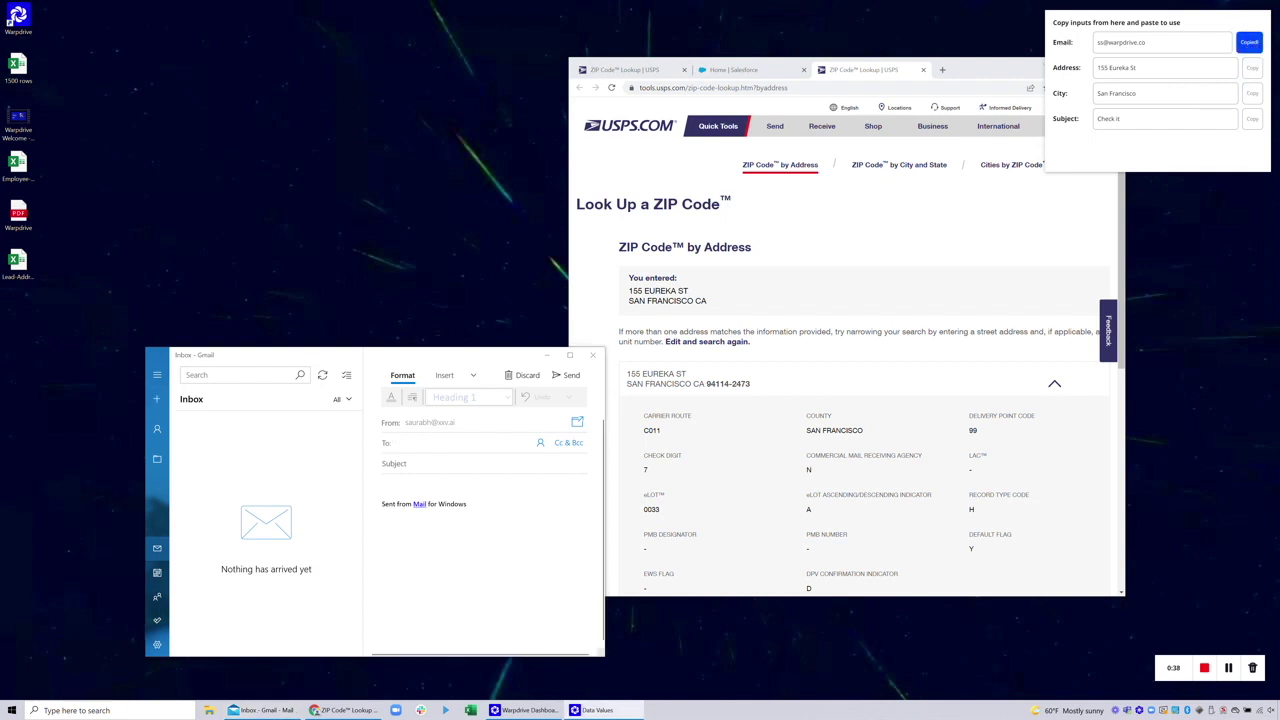
{"action": "left_click", "coordinate": [460, 442]}
{"action": "key", "text": "ctrl+v"}
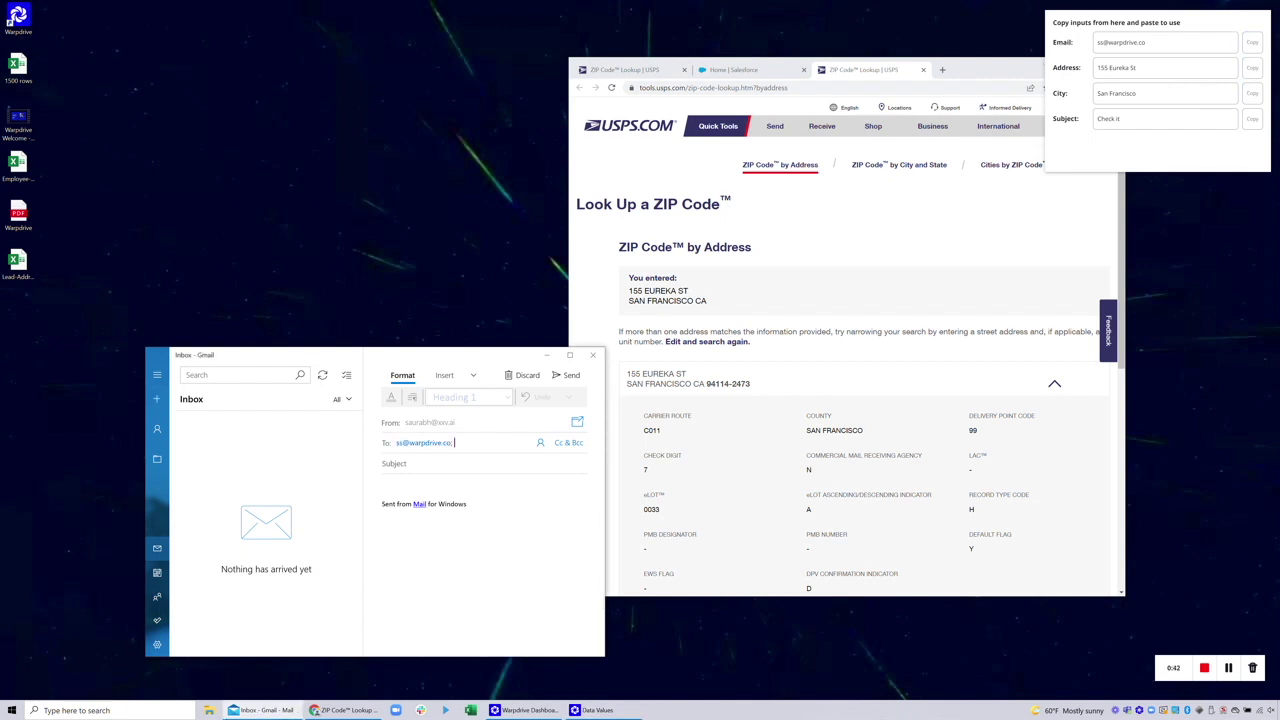
{"action": "left_click", "coordinate": [1250, 118]}
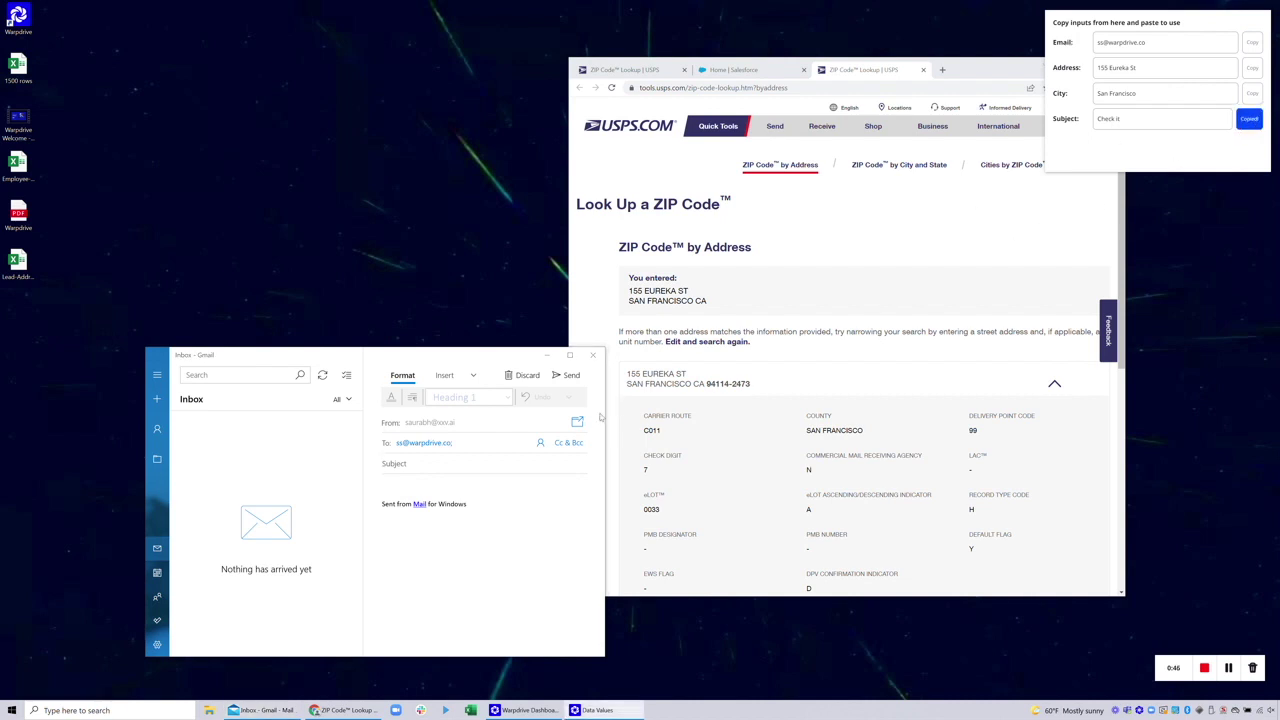
{"action": "left_click", "coordinate": [420, 463]}
{"action": "key", "text": "ctrl+v"}
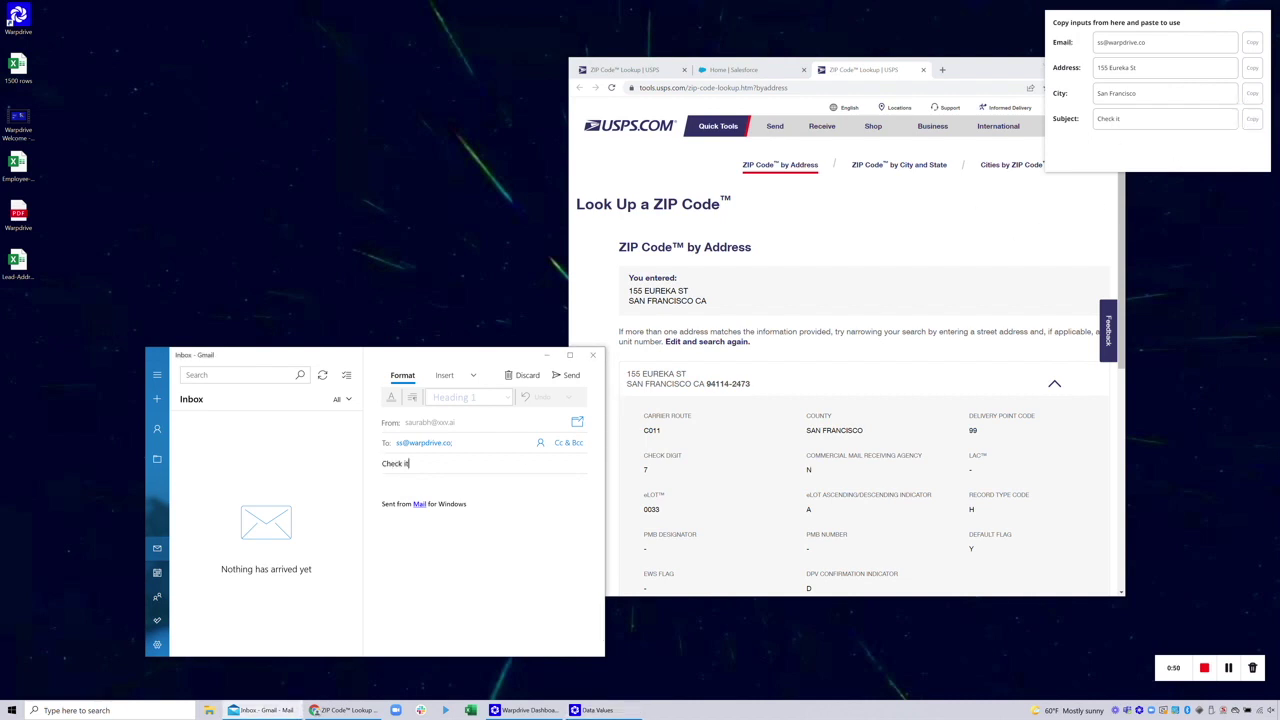
{"action": "left_click", "coordinate": [1250, 67]}
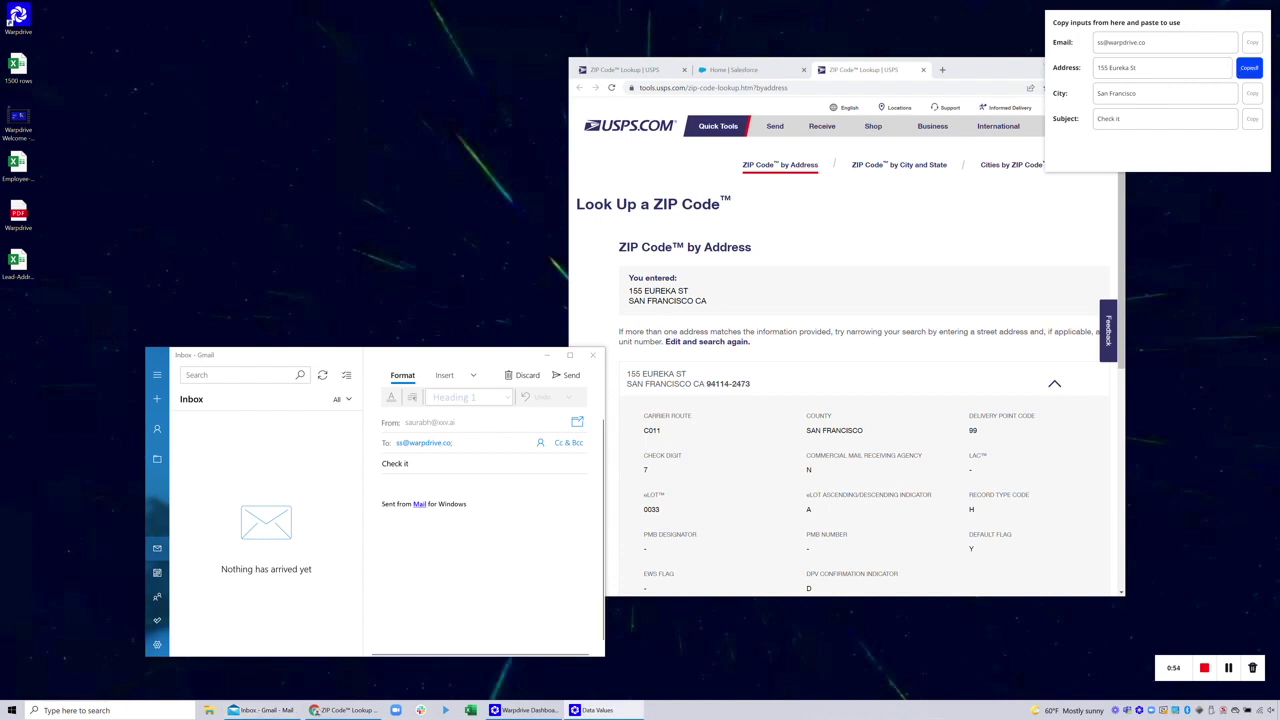
{"action": "left_click", "coordinate": [410, 463]}
{"action": "key", "text": "ctrl+v"}
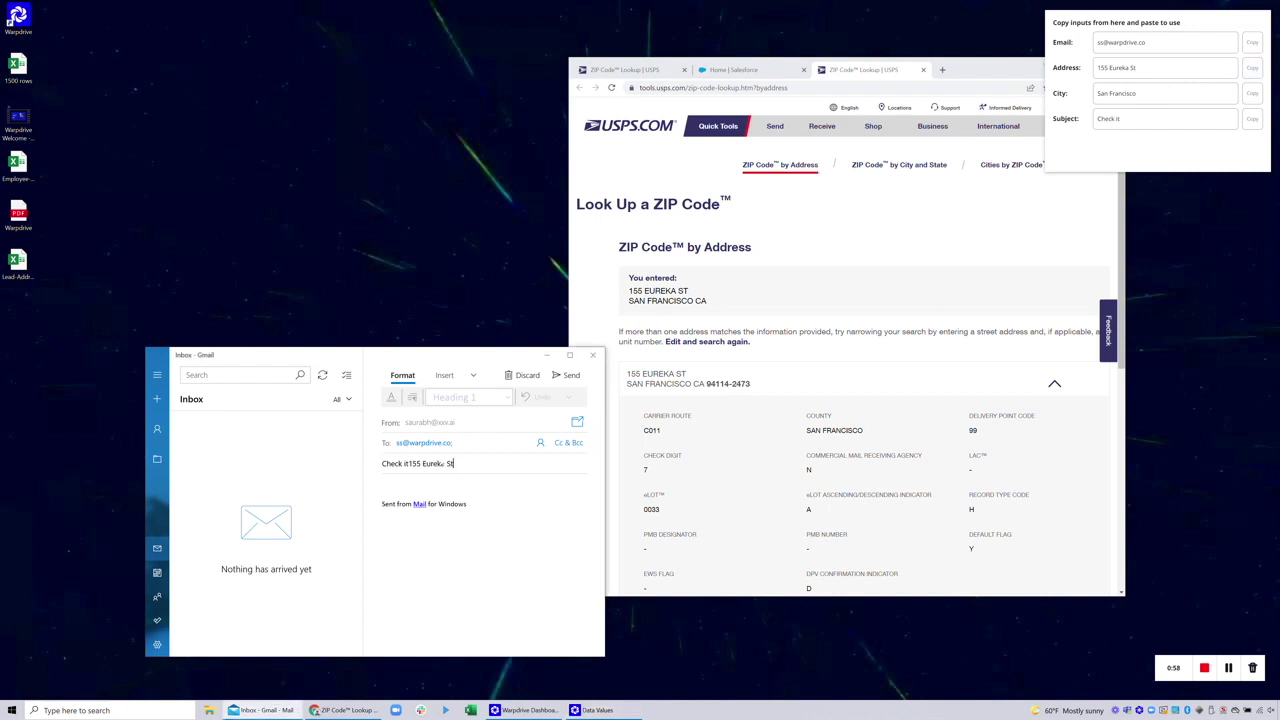
Discard the email draft and close the Mail window
{"action": "left_click", "coordinate": [522, 375]}
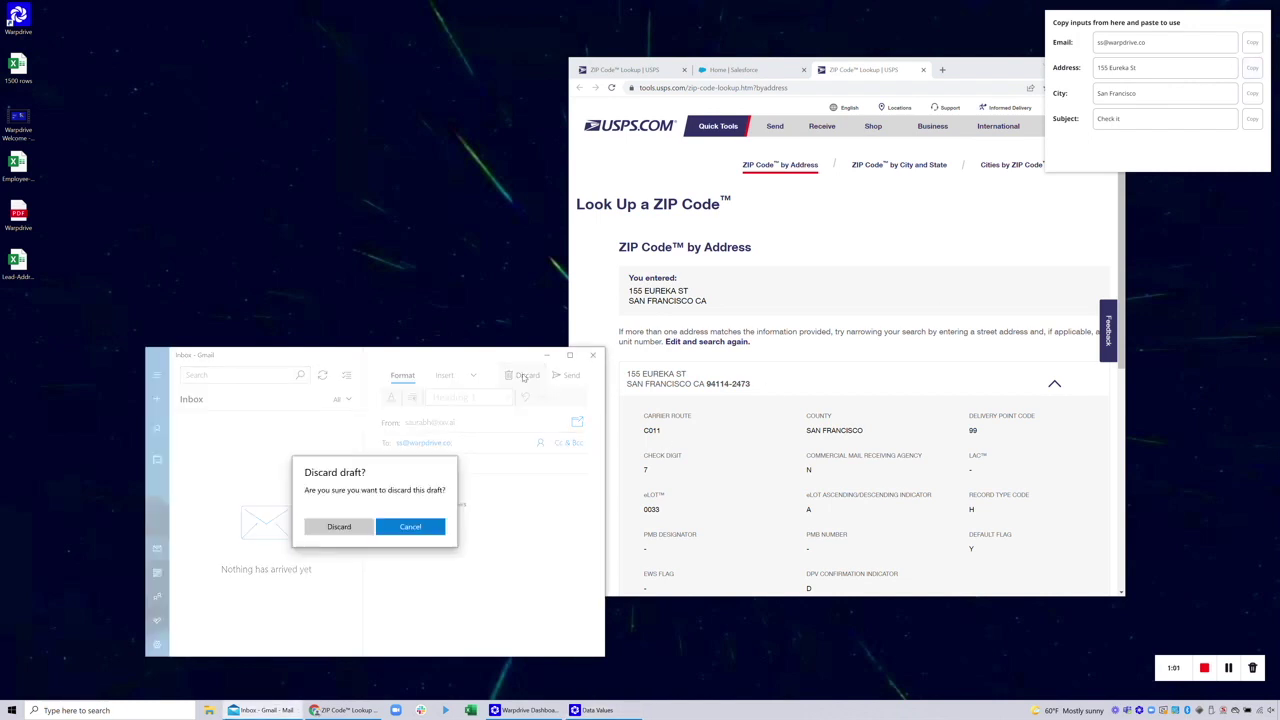
{"action": "left_click", "coordinate": [337, 528]}
{"action": "left_click", "coordinate": [592, 356]}
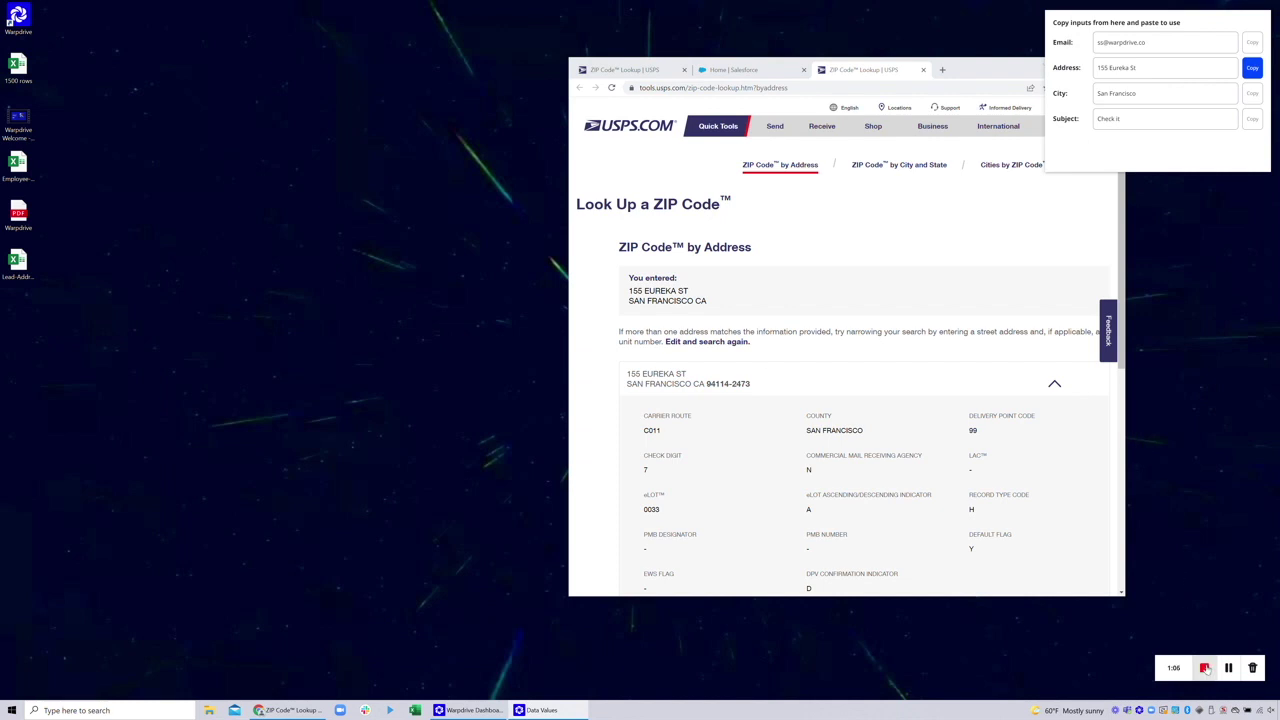
Stop recording, then run the workflow with 'Invalid Address', San Diego, subject 'Checked I' and dismiss the error
{"action": "left_click", "coordinate": [1205, 668]}
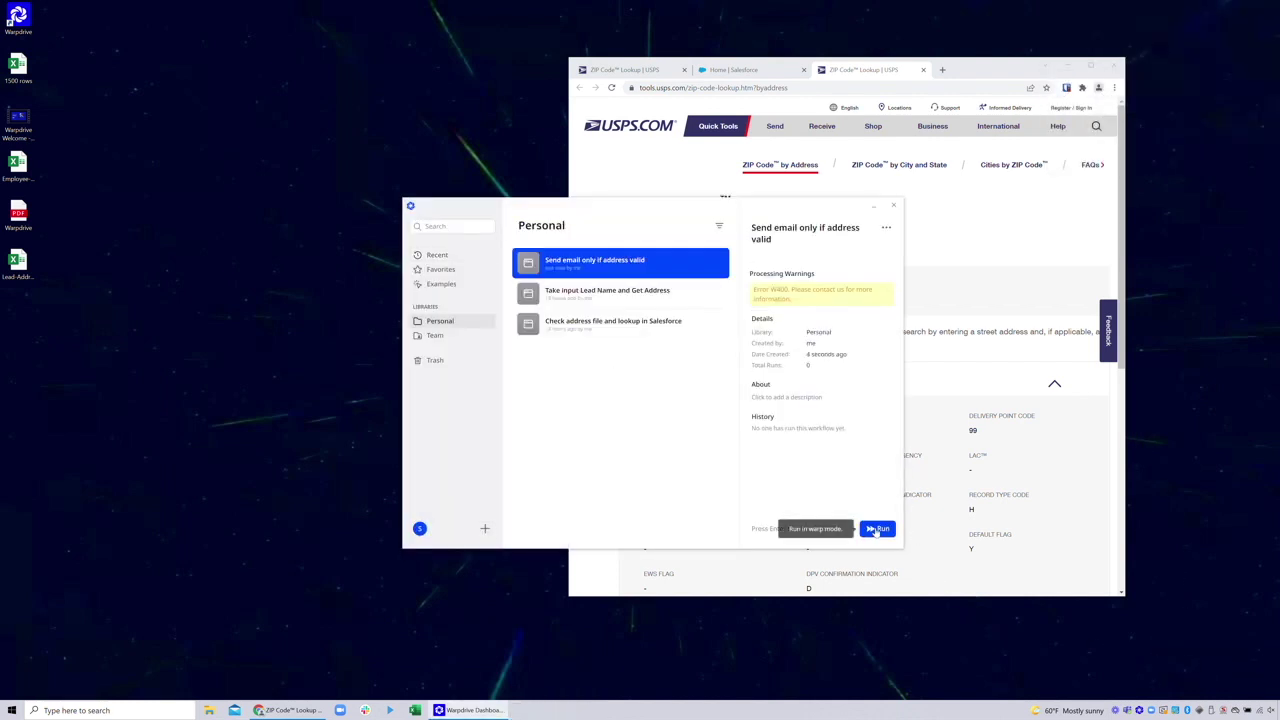
{"action": "left_click", "coordinate": [877, 528]}
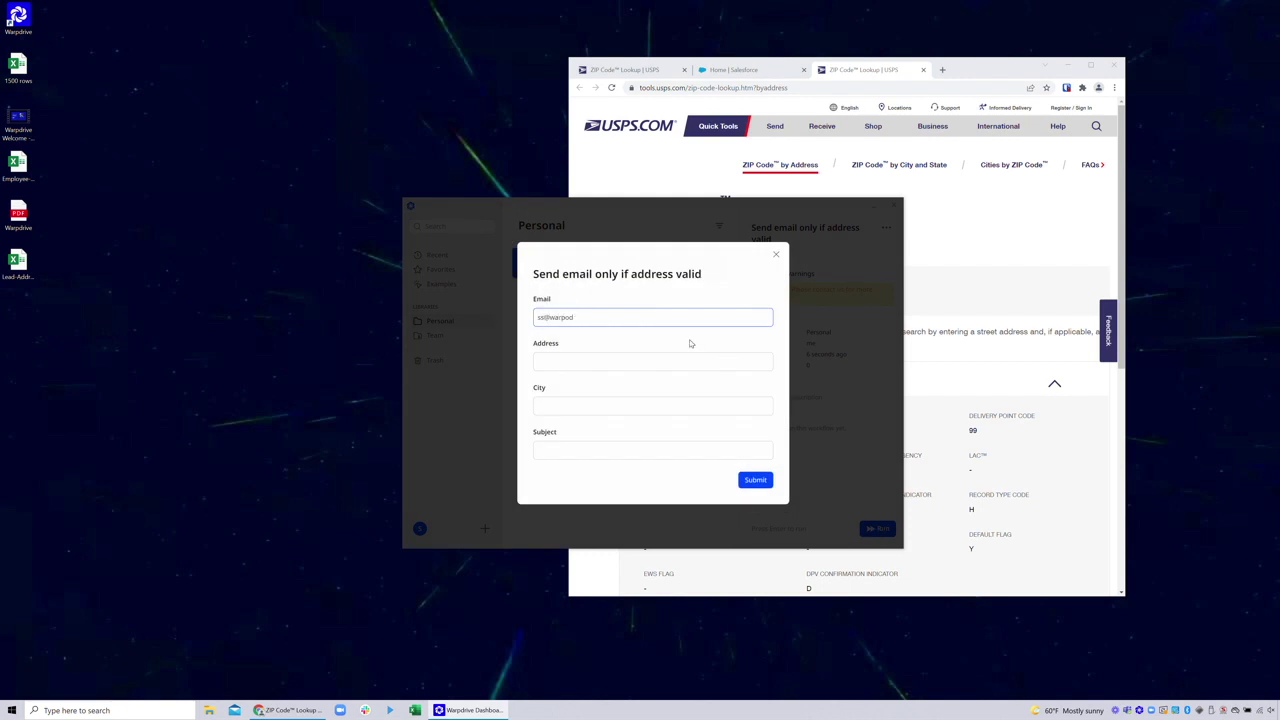
{"action": "type", "text": "Invalid"}
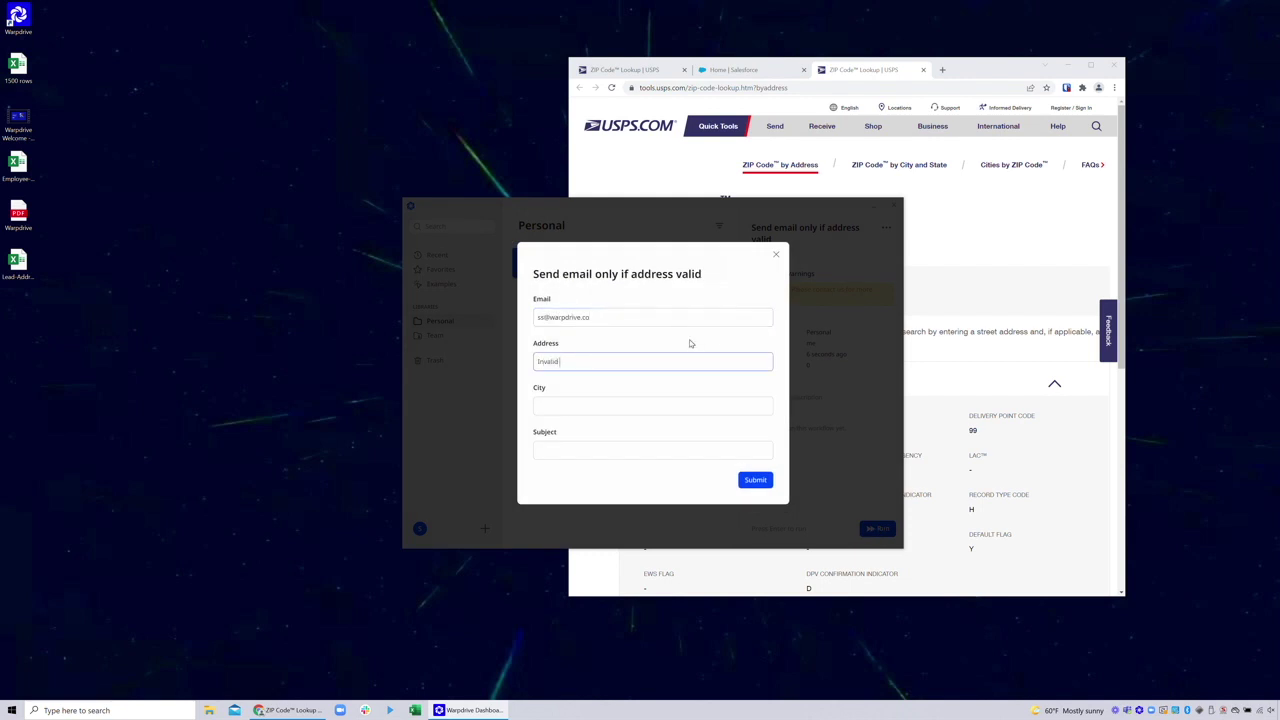
{"action": "type", "text": " Address"}
{"action": "key", "text": "Tab"}
{"action": "type", "text": "San D"}
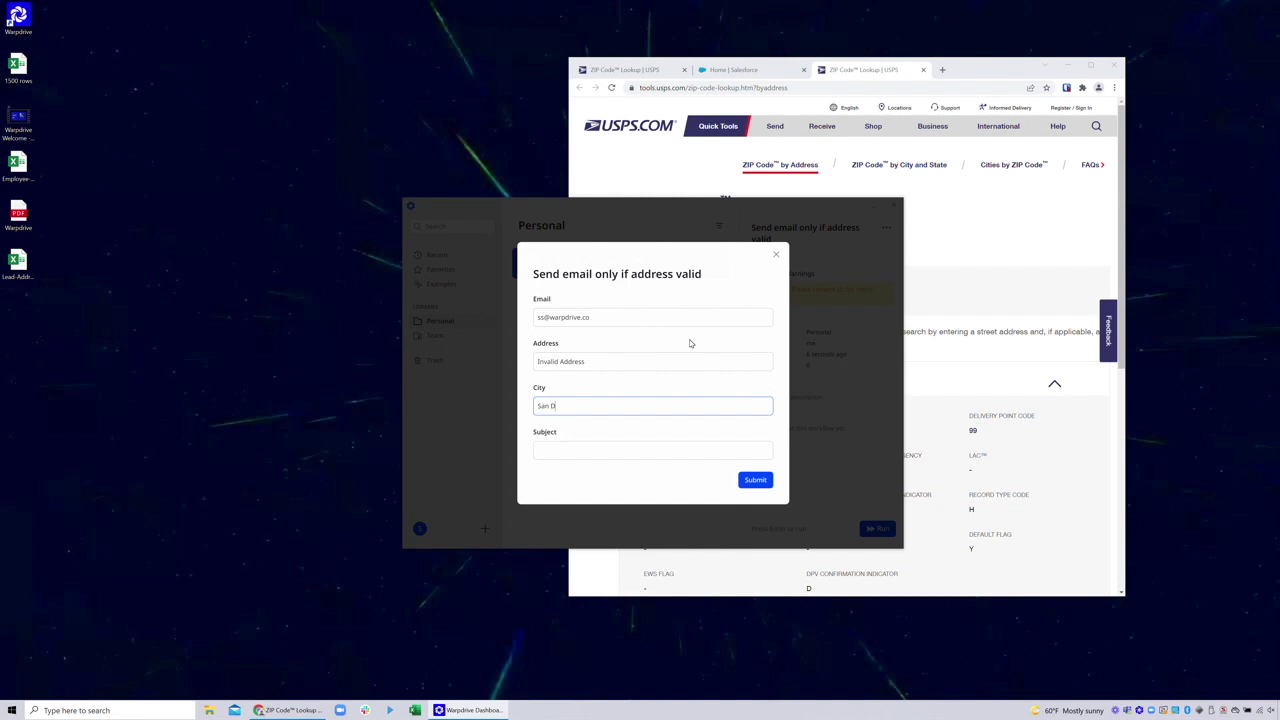
{"action": "type", "text": "iego"}
{"action": "key", "text": "Tab"}
{"action": "type", "text": "Checked I"}
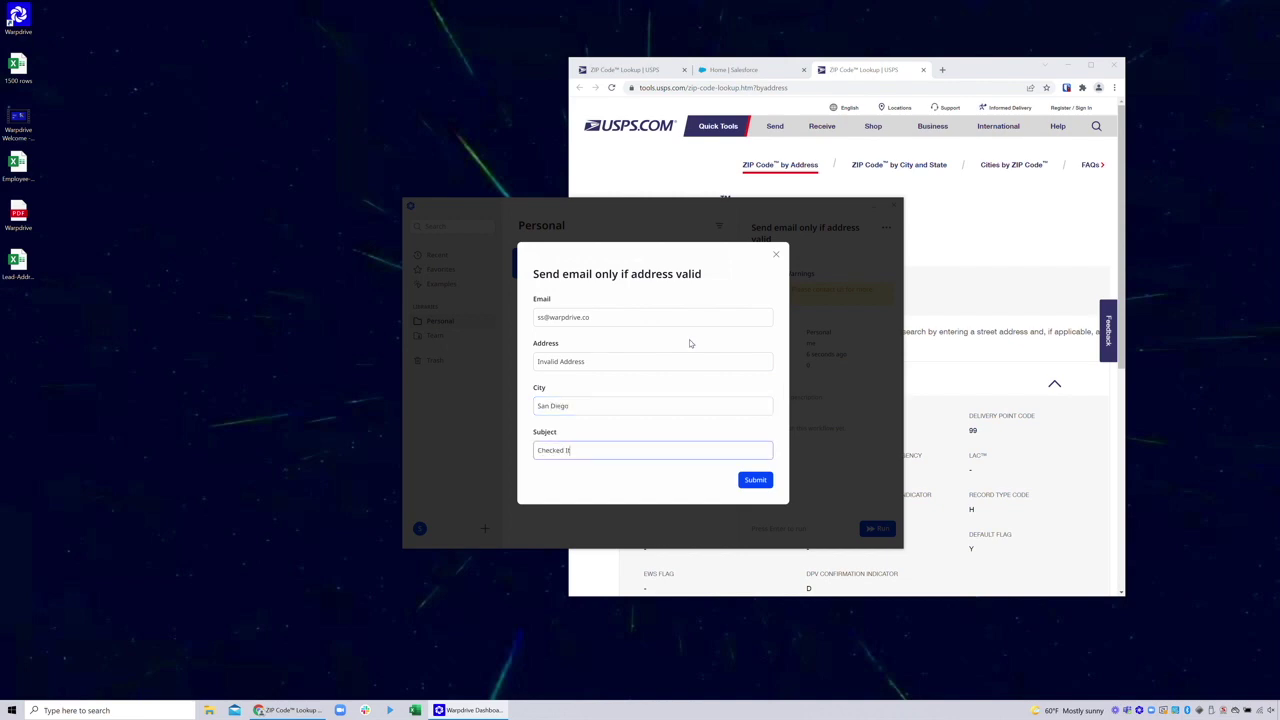
{"action": "left_click", "coordinate": [762, 478]}
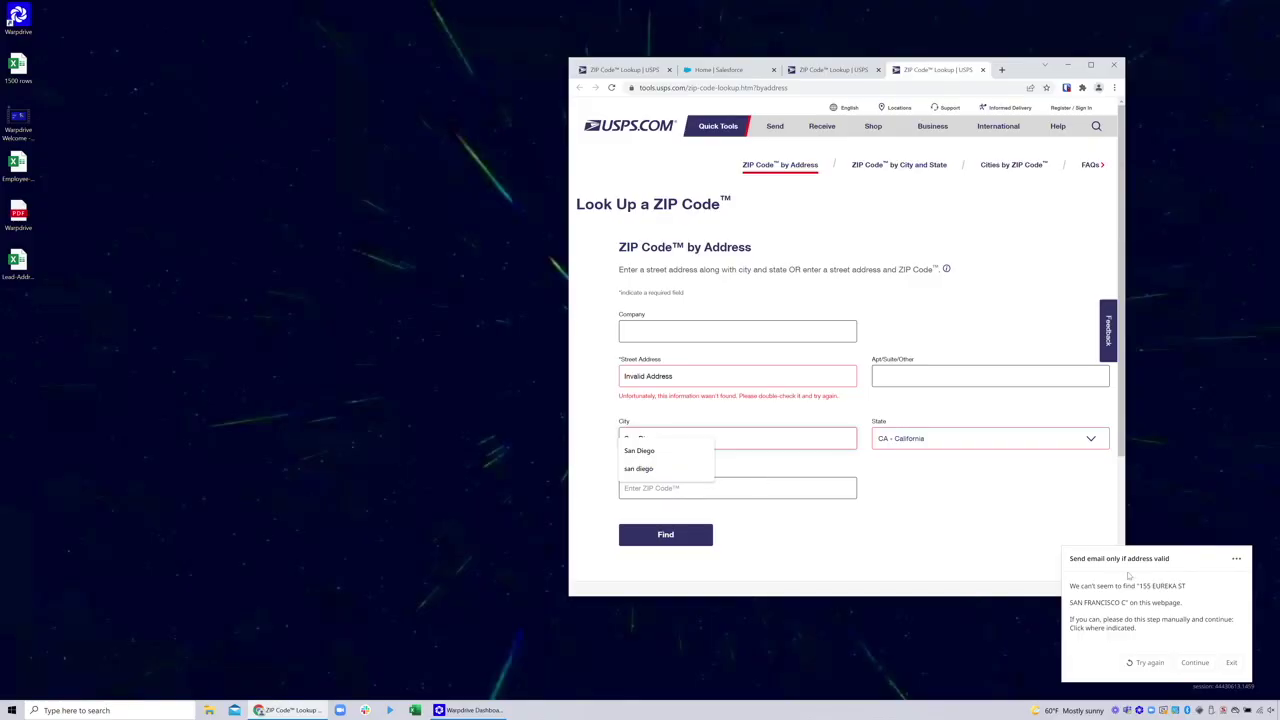
{"action": "left_click", "coordinate": [1231, 662]}
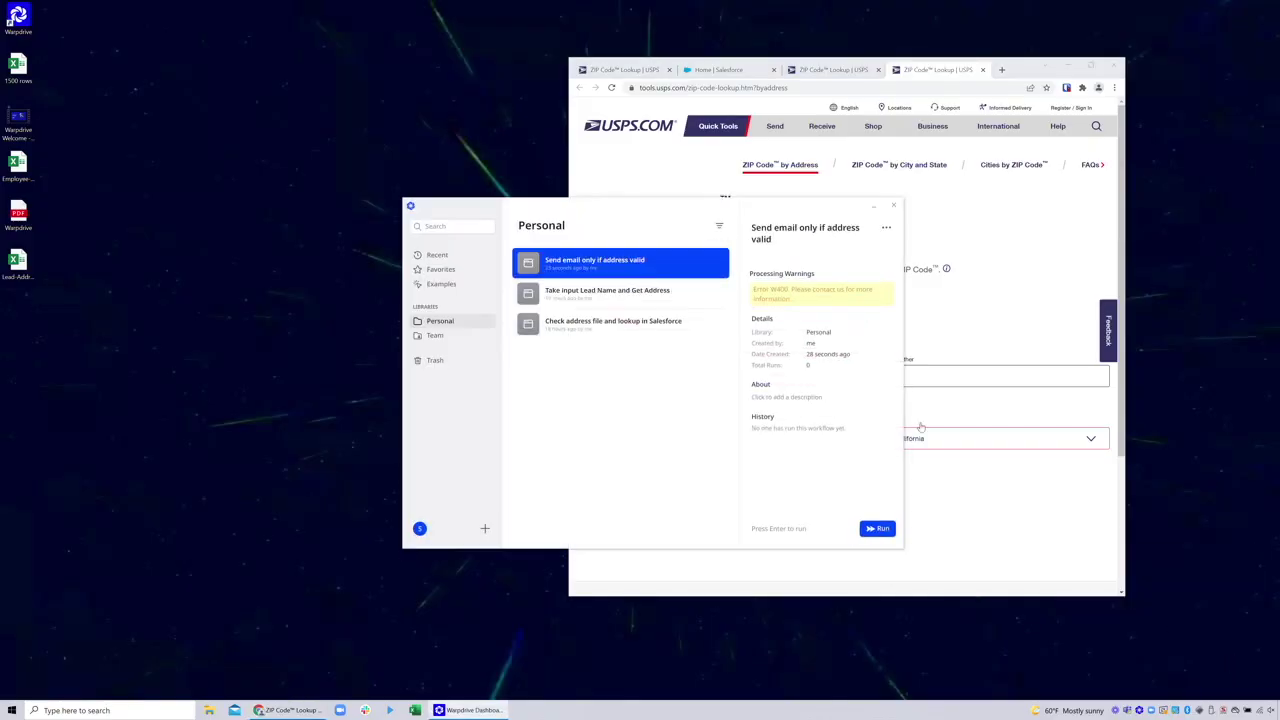
{"action": "left_click", "coordinate": [876, 529]}
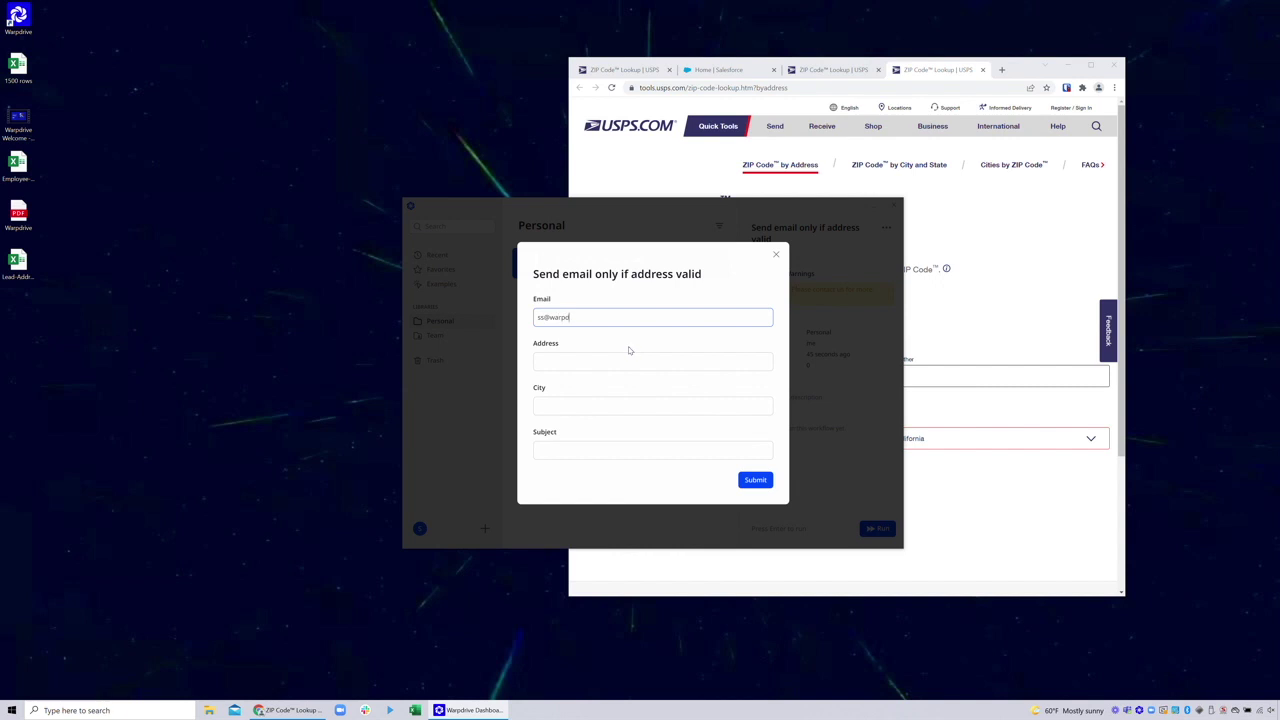
{"action": "key", "text": "Tab"}
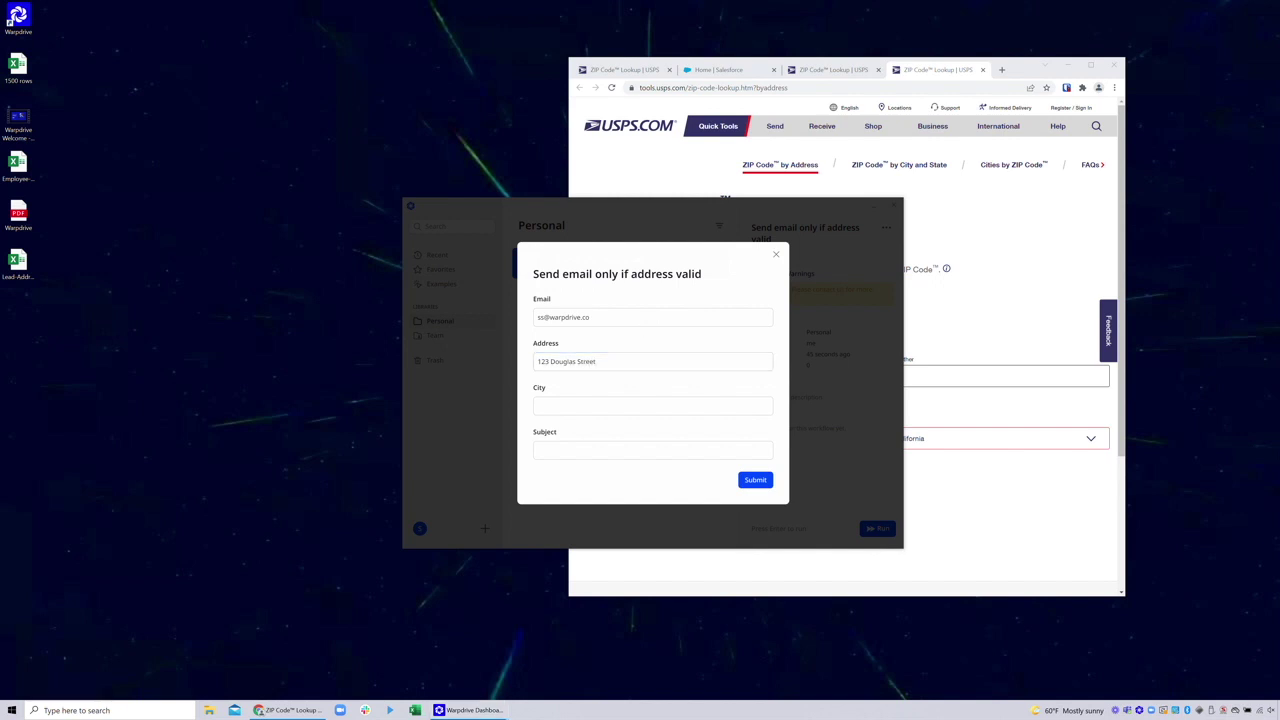
{"action": "left_click", "coordinate": [595, 361]}
{"action": "key", "text": "Tab"}
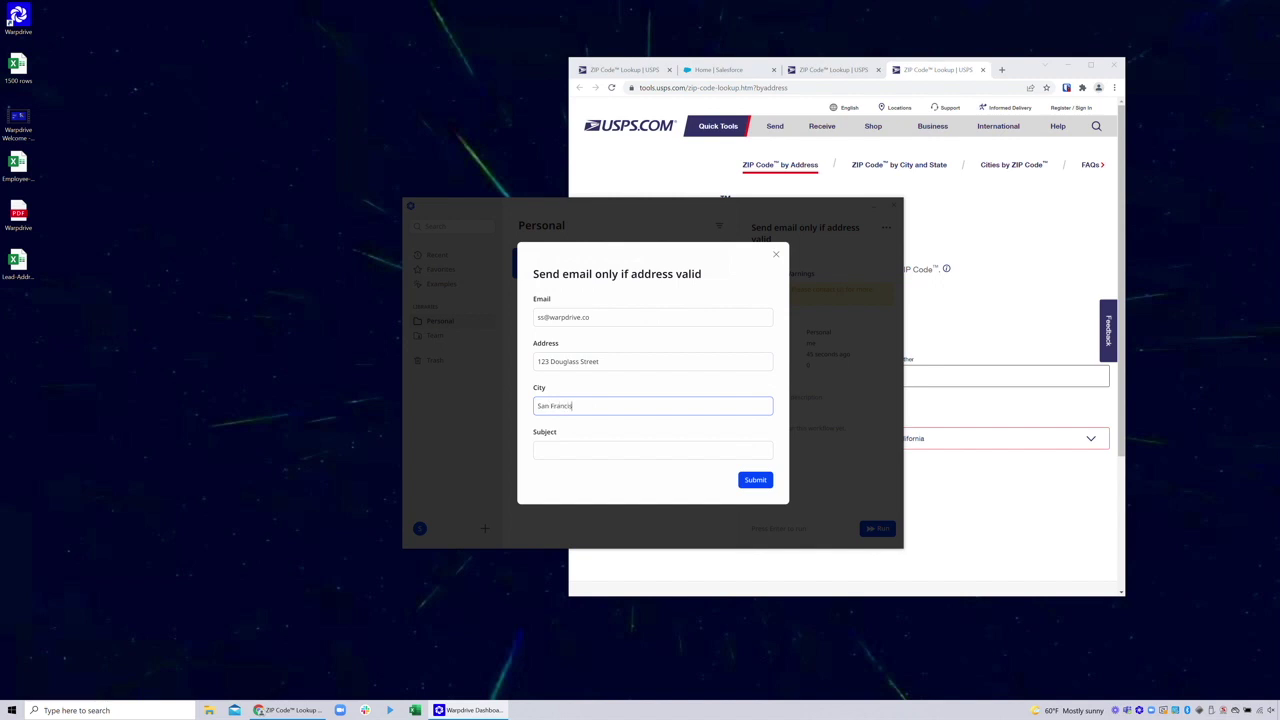
{"action": "key", "text": "Tab"}
{"action": "type", "text": "Checked again"}
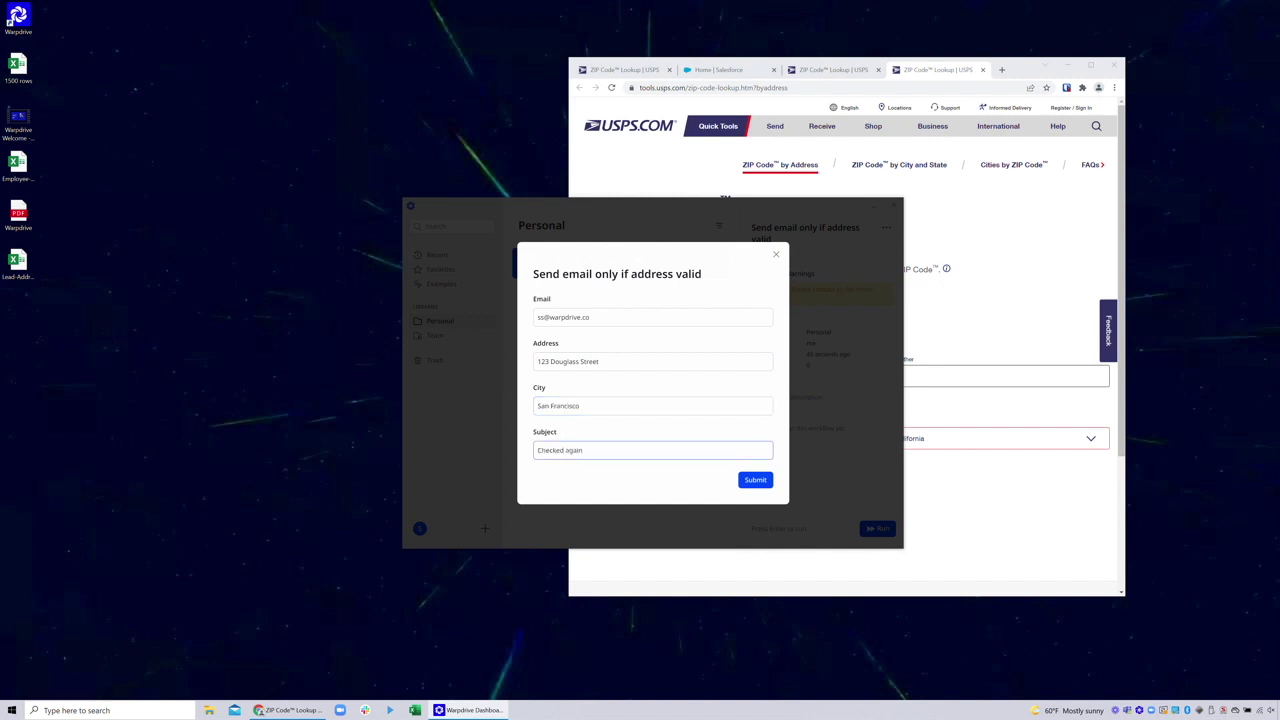
{"action": "left_click", "coordinate": [756, 480]}
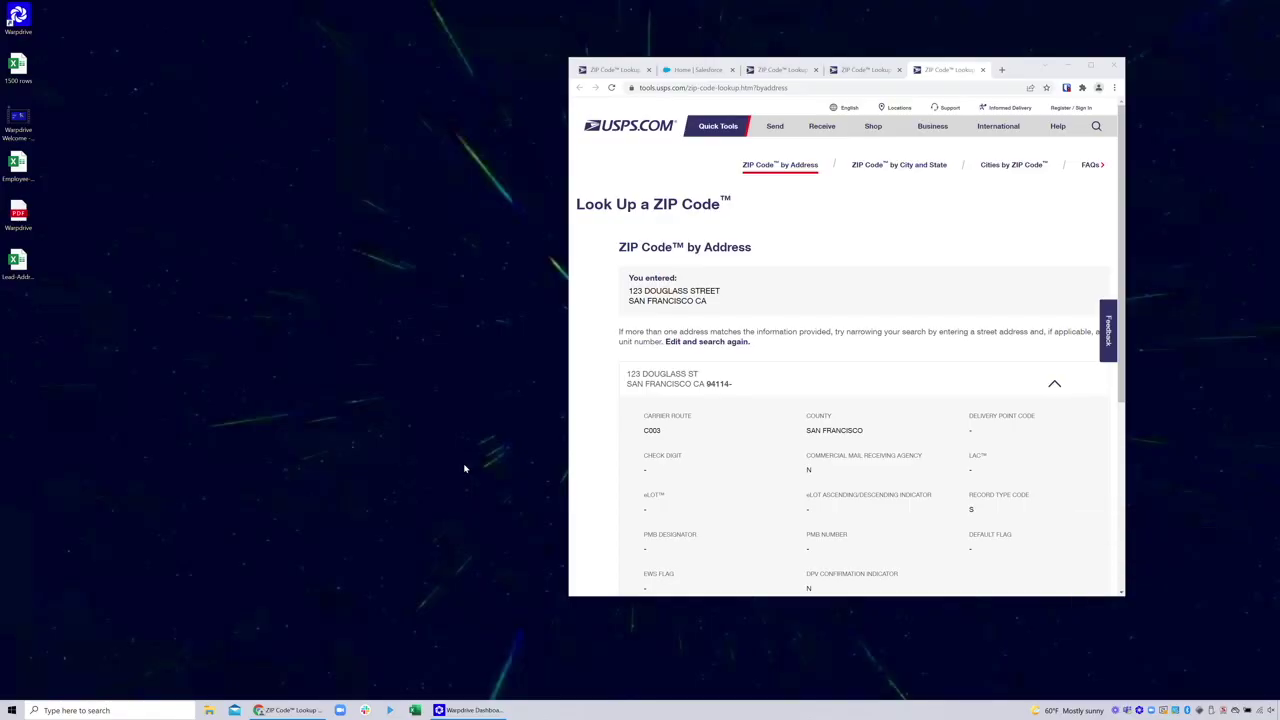
Move the Send email only if address valid automation to the trash and close three extra ZIP lookup tabs
{"action": "left_click", "coordinate": [886, 229]}
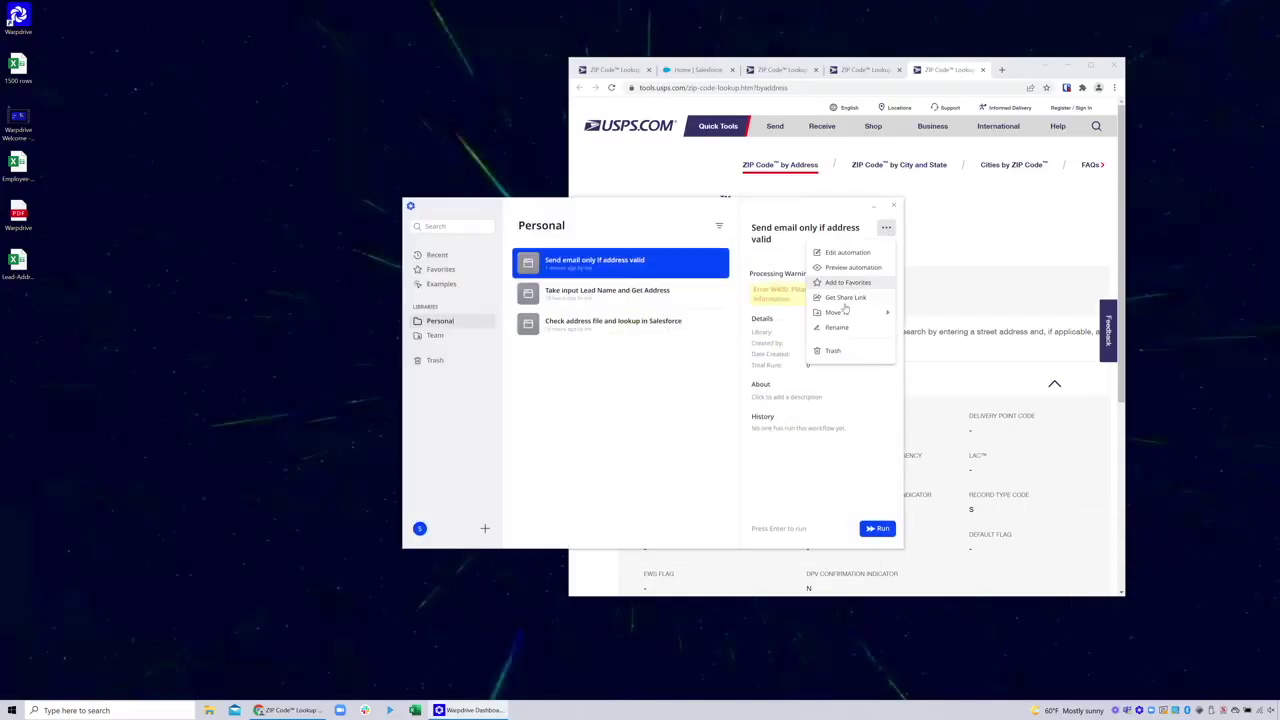
{"action": "left_click", "coordinate": [838, 350]}
{"action": "left_click", "coordinate": [982, 69]}
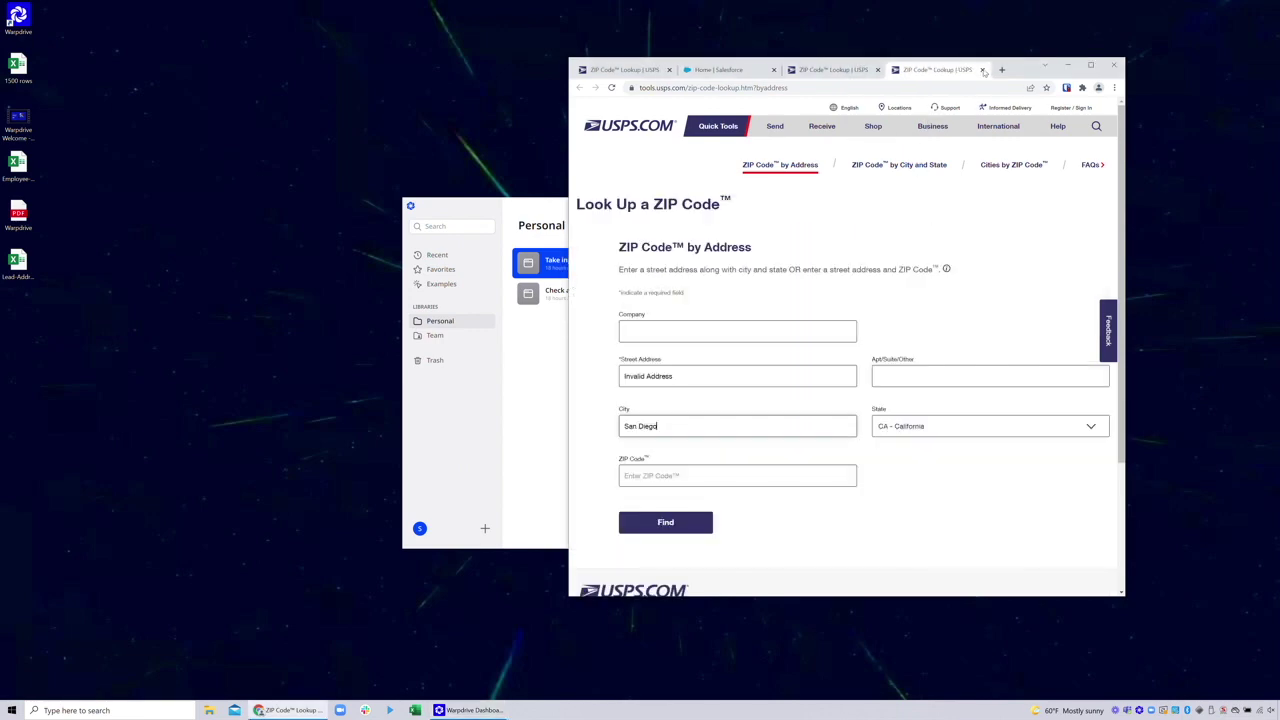
{"action": "left_click", "coordinate": [943, 70]}
{"action": "left_click", "coordinate": [928, 70]}
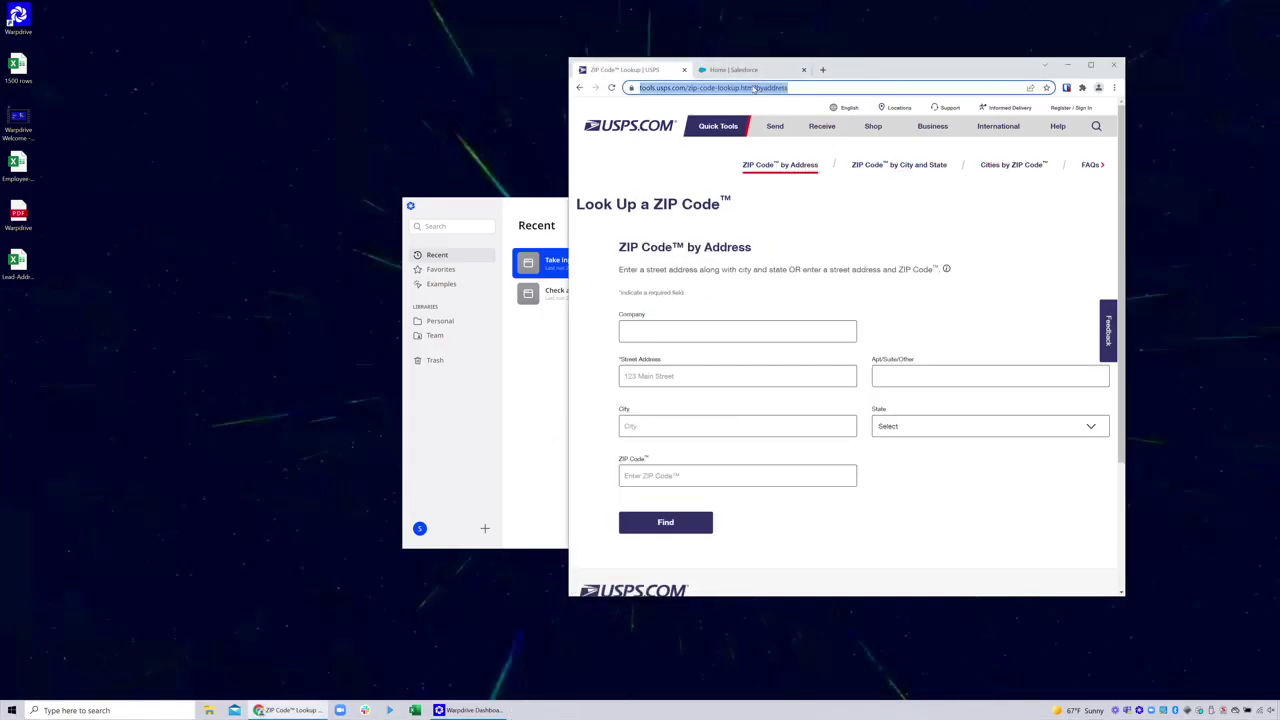
Open Lead-Addresses.xlsx, select A2:C2 and show the Warpdrive task pane
{"action": "left_click", "coordinate": [20, 264]}
{"action": "double_click", "coordinate": [18, 265]}
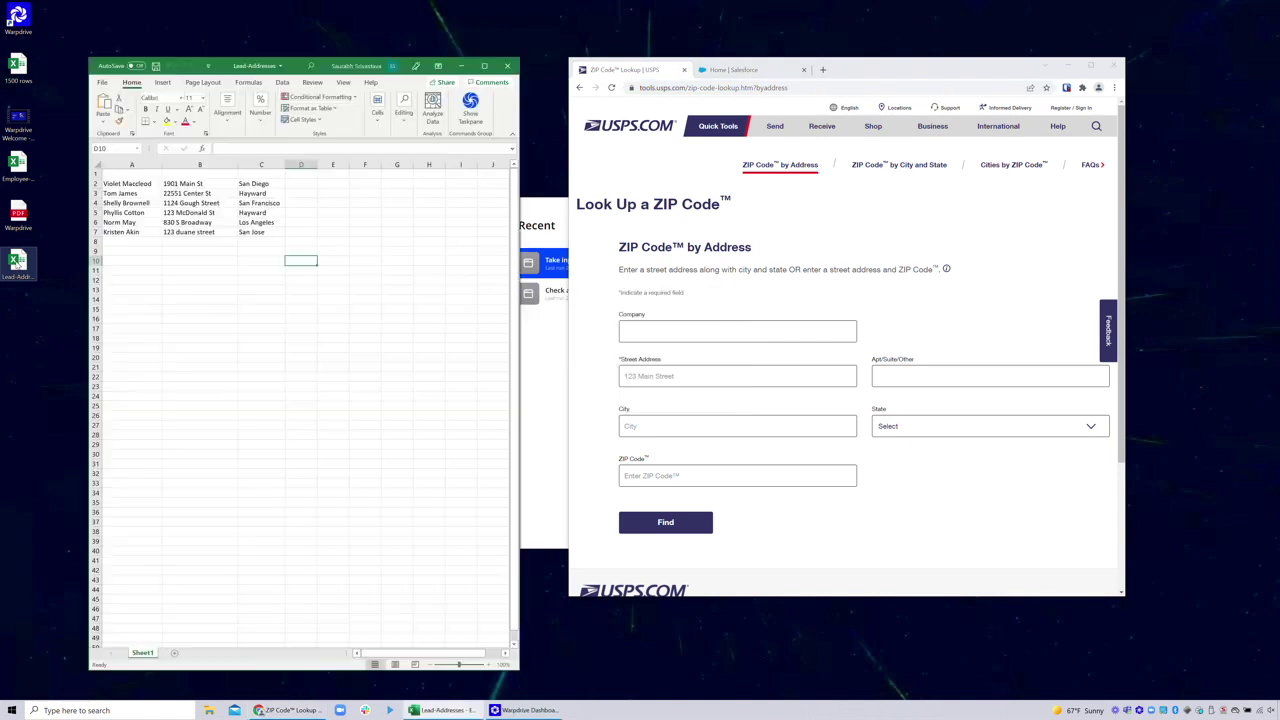
{"action": "left_click_drag", "start_coordinate": [125, 184], "coordinate": [285, 184]}
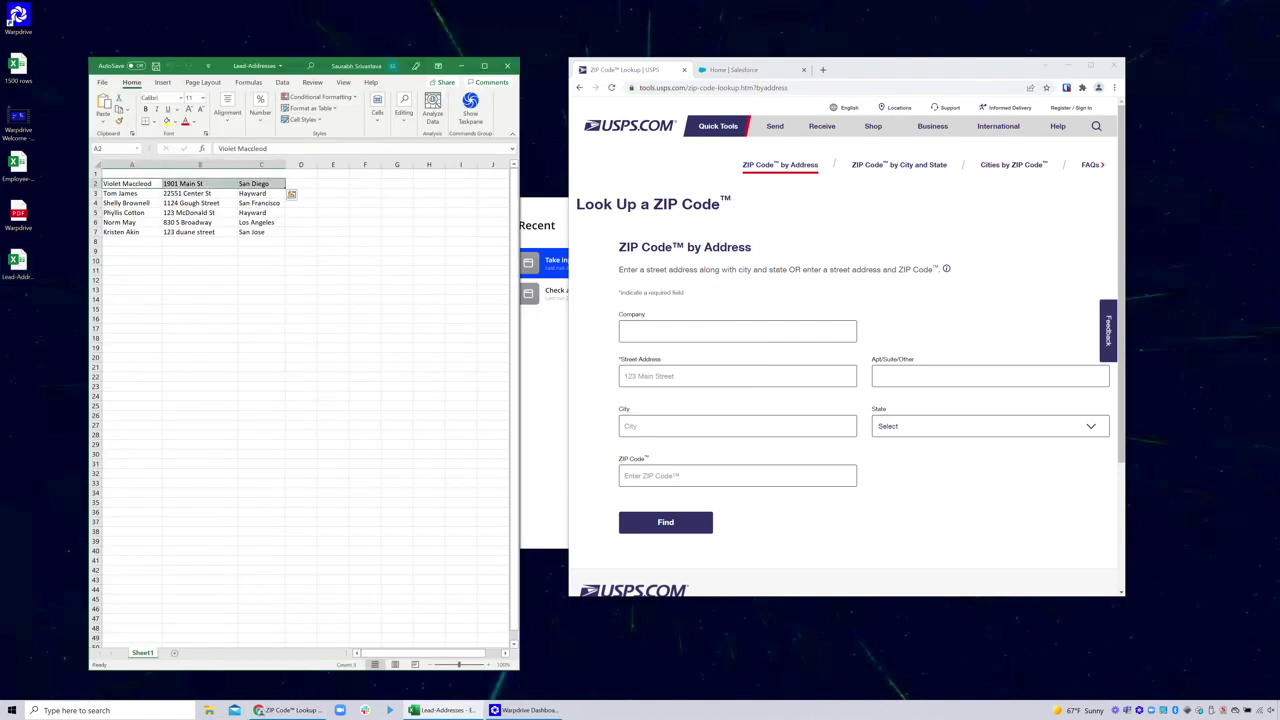
{"action": "left_click", "coordinate": [470, 105]}
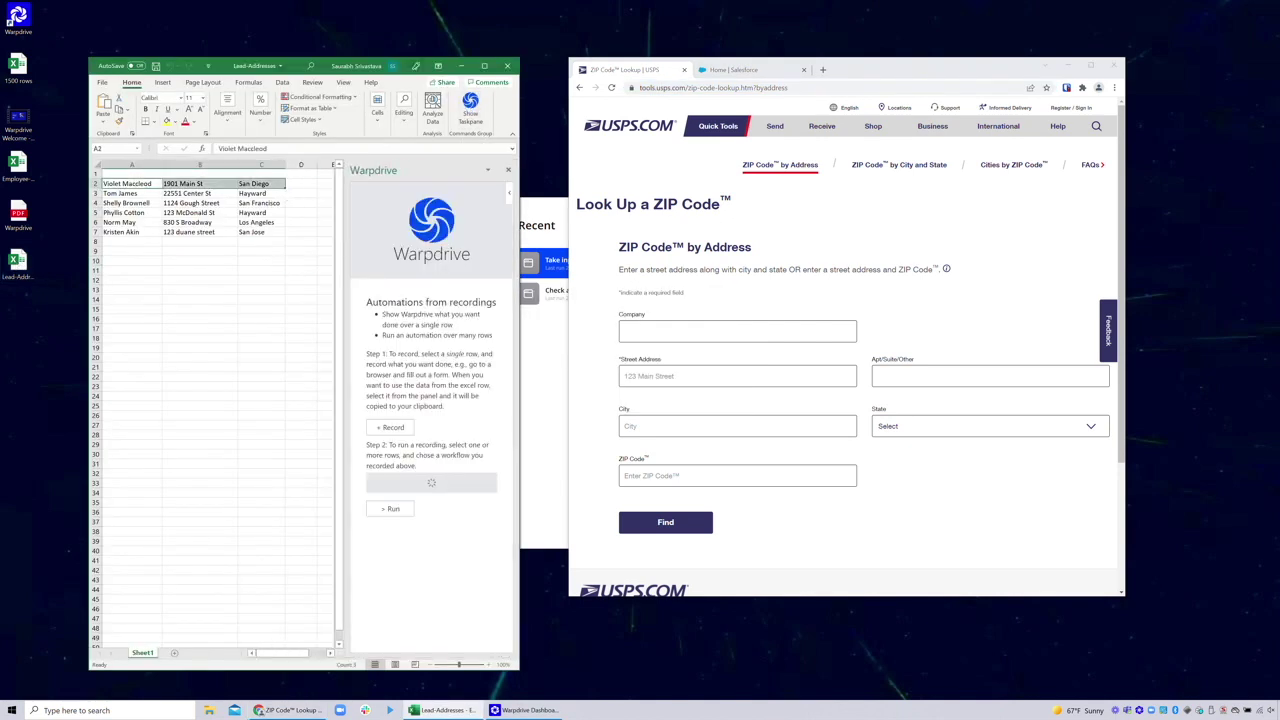
Create a new recording titled 'Lookup address in USPS and validate' and start recording
{"action": "left_click", "coordinate": [391, 427]}
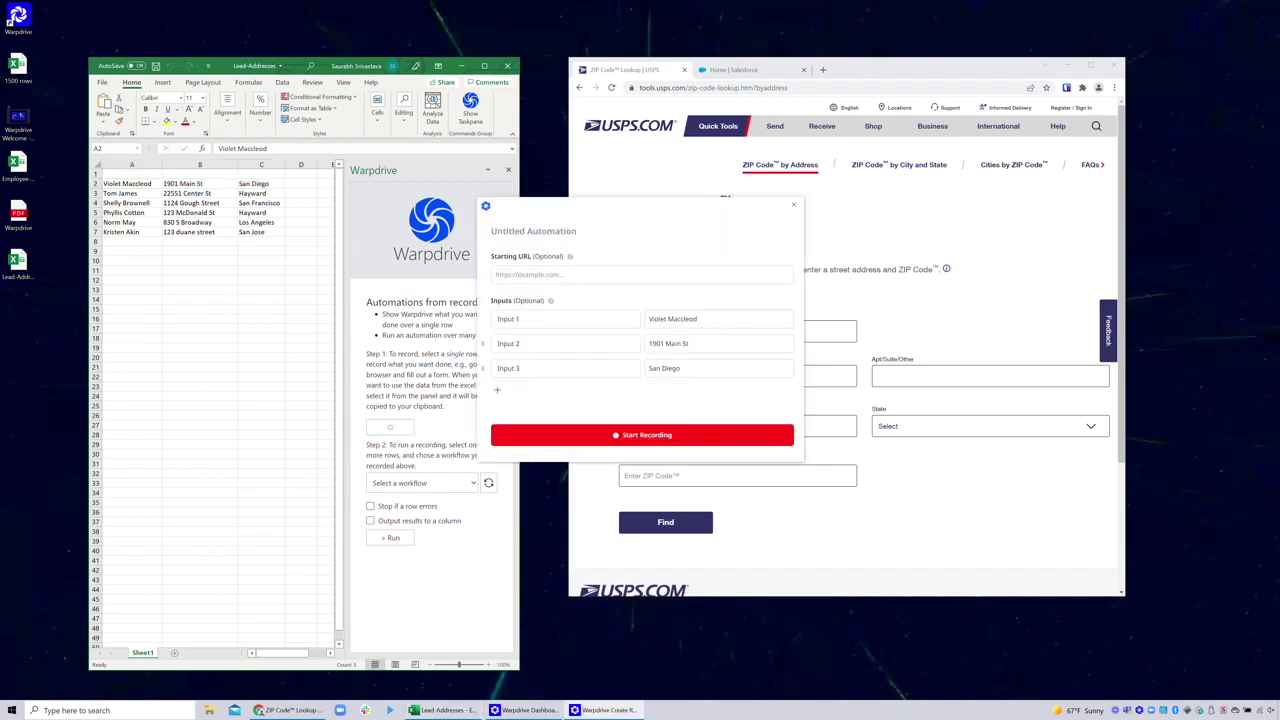
{"action": "type", "text": "Lookup address iun"}
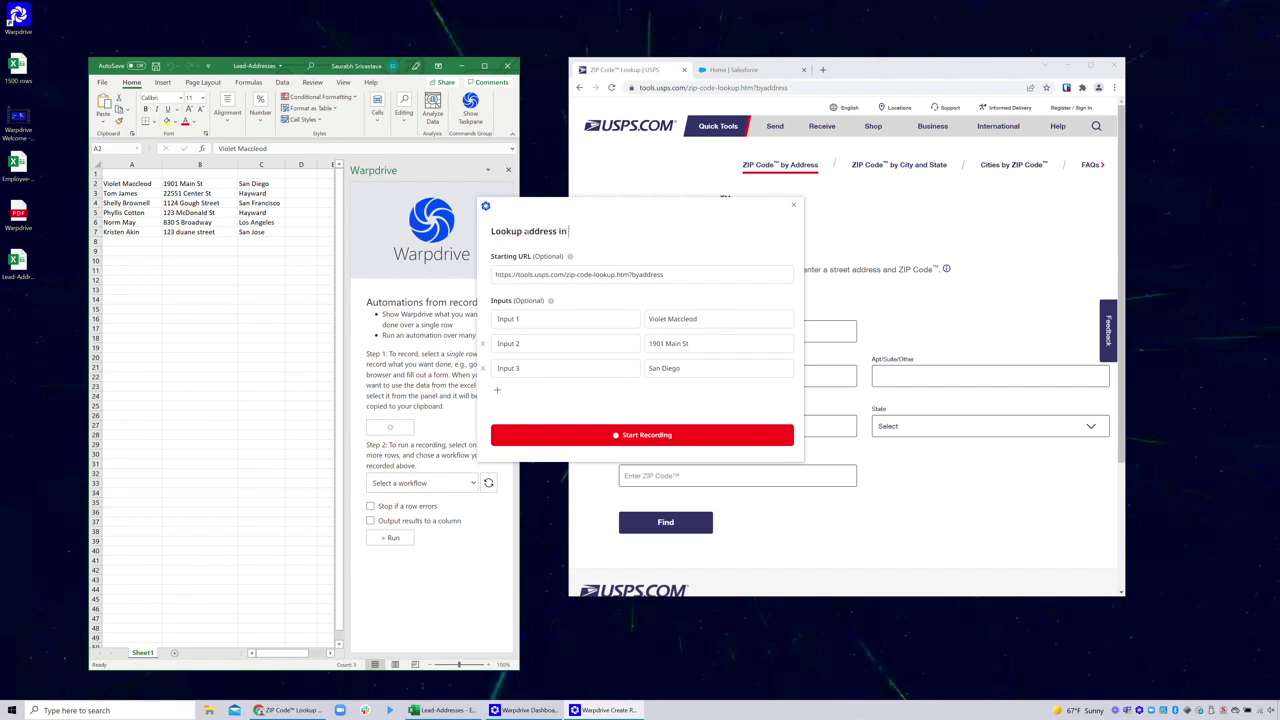
{"action": "type", "text": " USPS and validate"}
{"action": "left_click", "coordinate": [598, 434]}
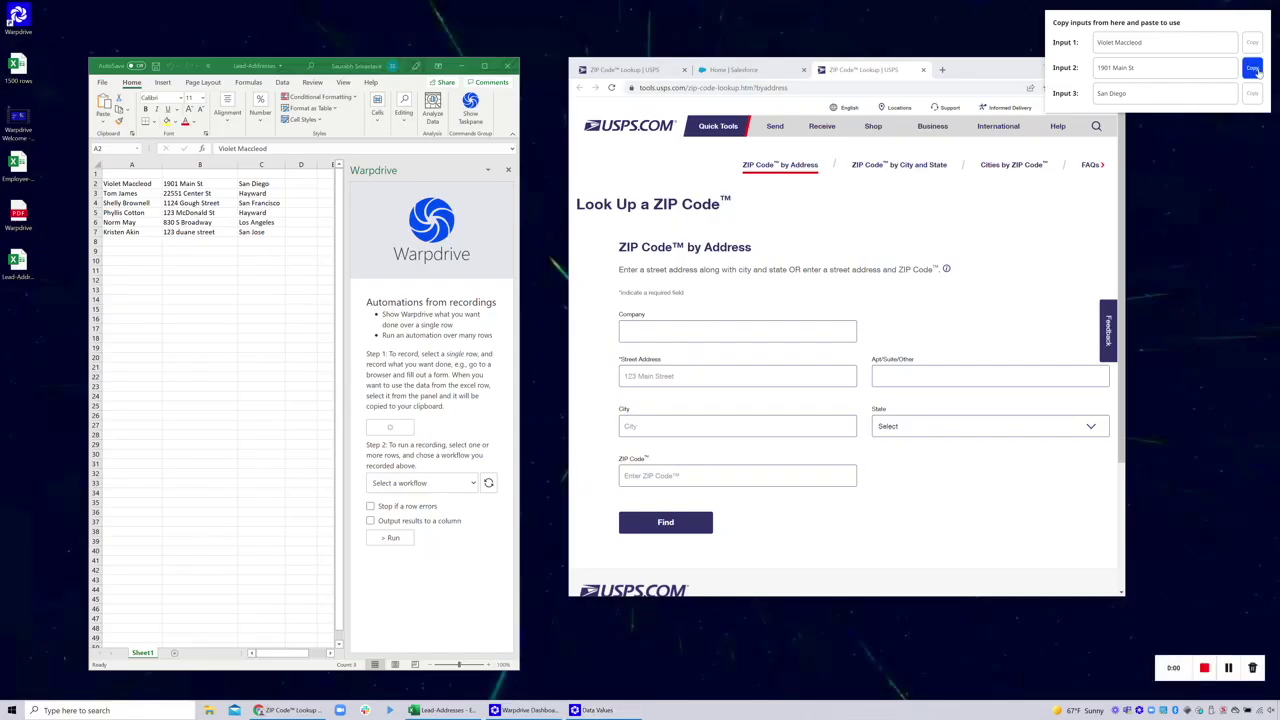
{"action": "left_click", "coordinate": [1252, 68]}
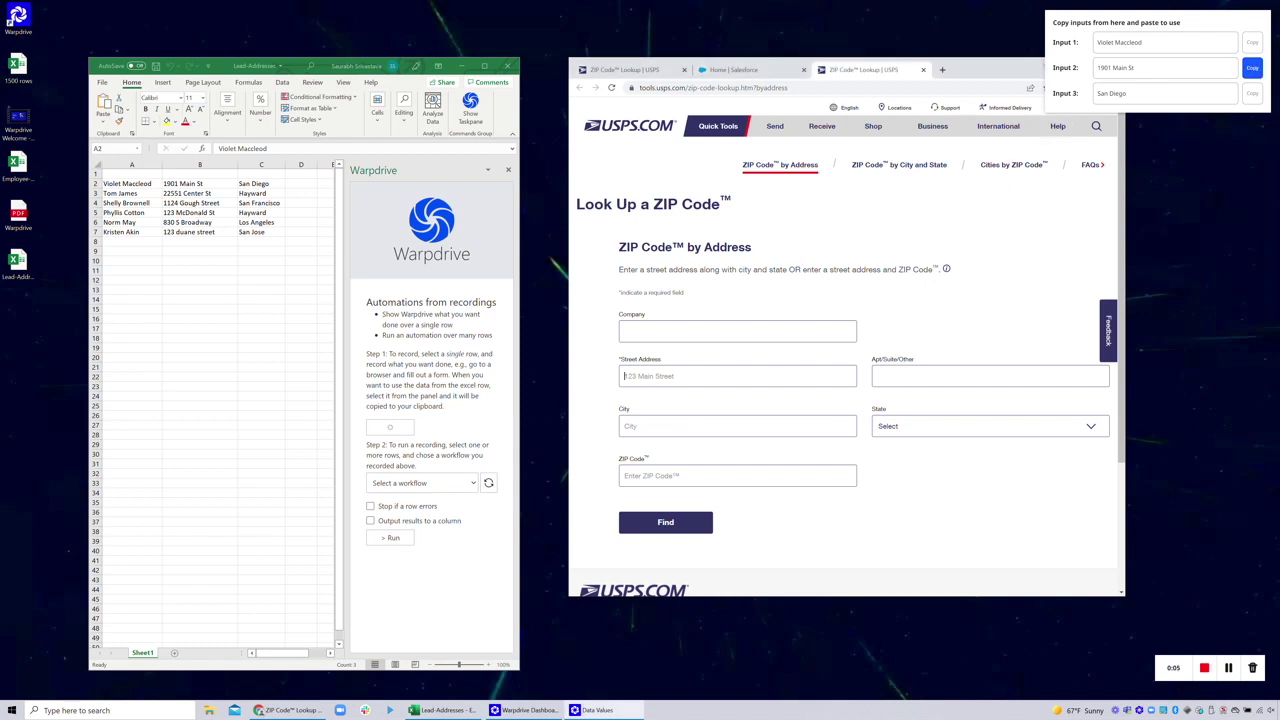
{"action": "left_click", "coordinate": [720, 376]}
{"action": "key", "text": "ctrl+v"}
{"action": "left_click", "coordinate": [1250, 93]}
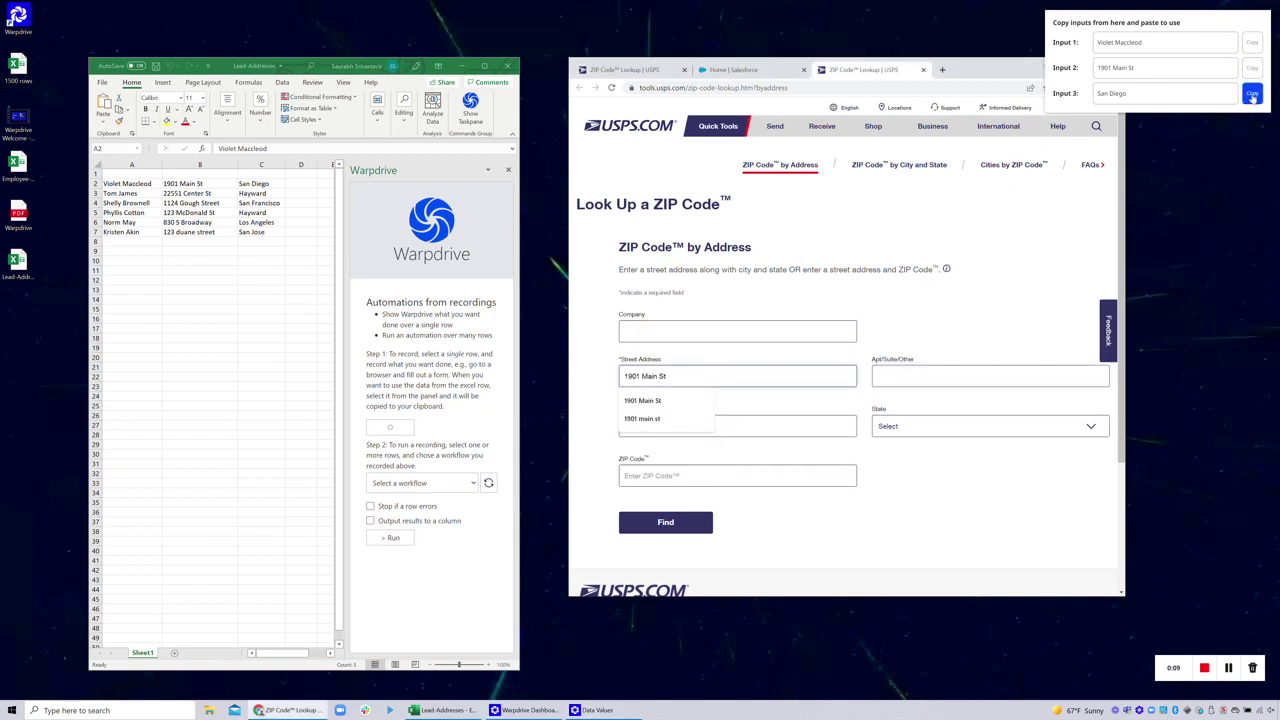
{"action": "left_click", "coordinate": [782, 424]}
{"action": "key", "text": "ctrl+v"}
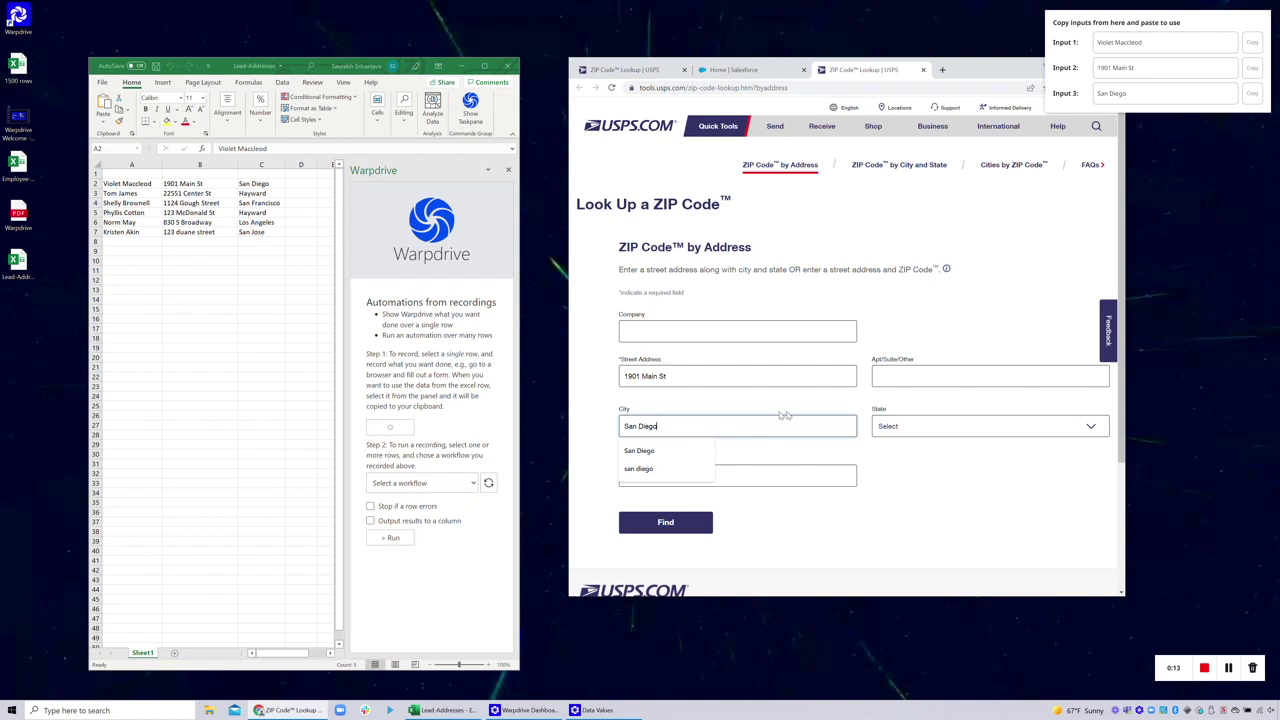
{"action": "left_click", "coordinate": [918, 430]}
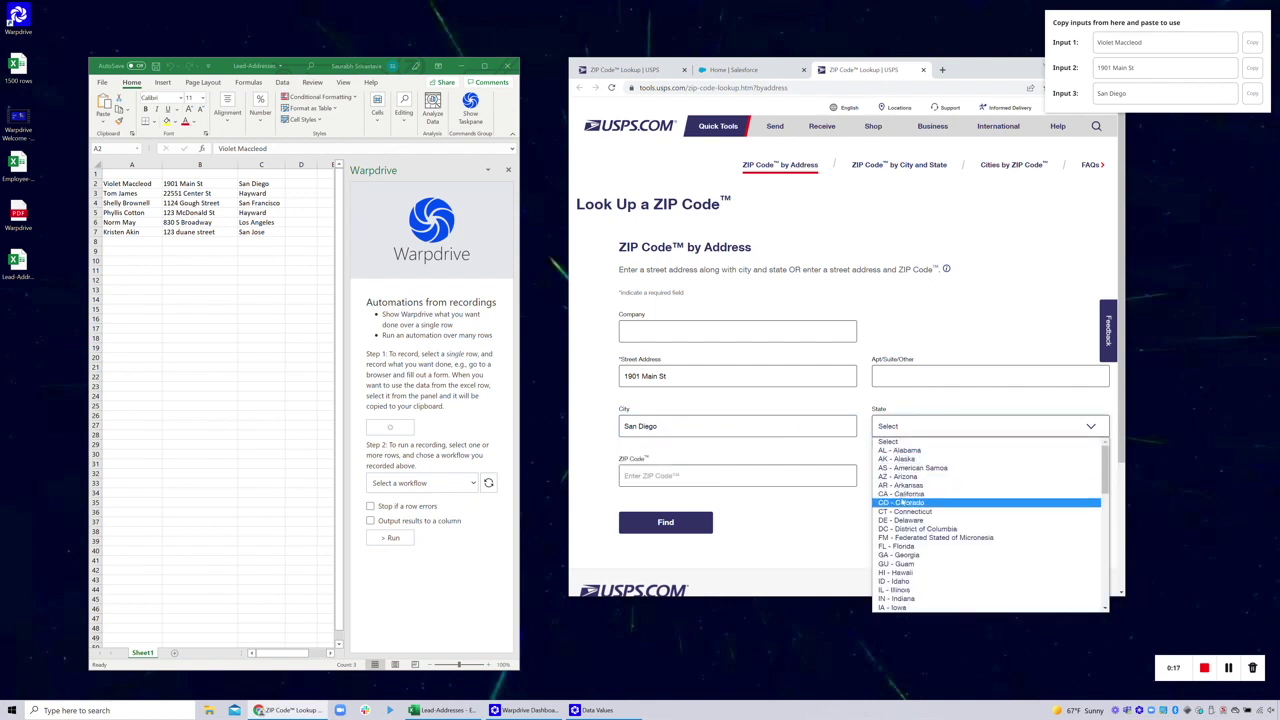
{"action": "left_click", "coordinate": [903, 494]}
Find ZIP 92113-2129, expand its delivery details and stop the recording
{"action": "left_click", "coordinate": [696, 524]}
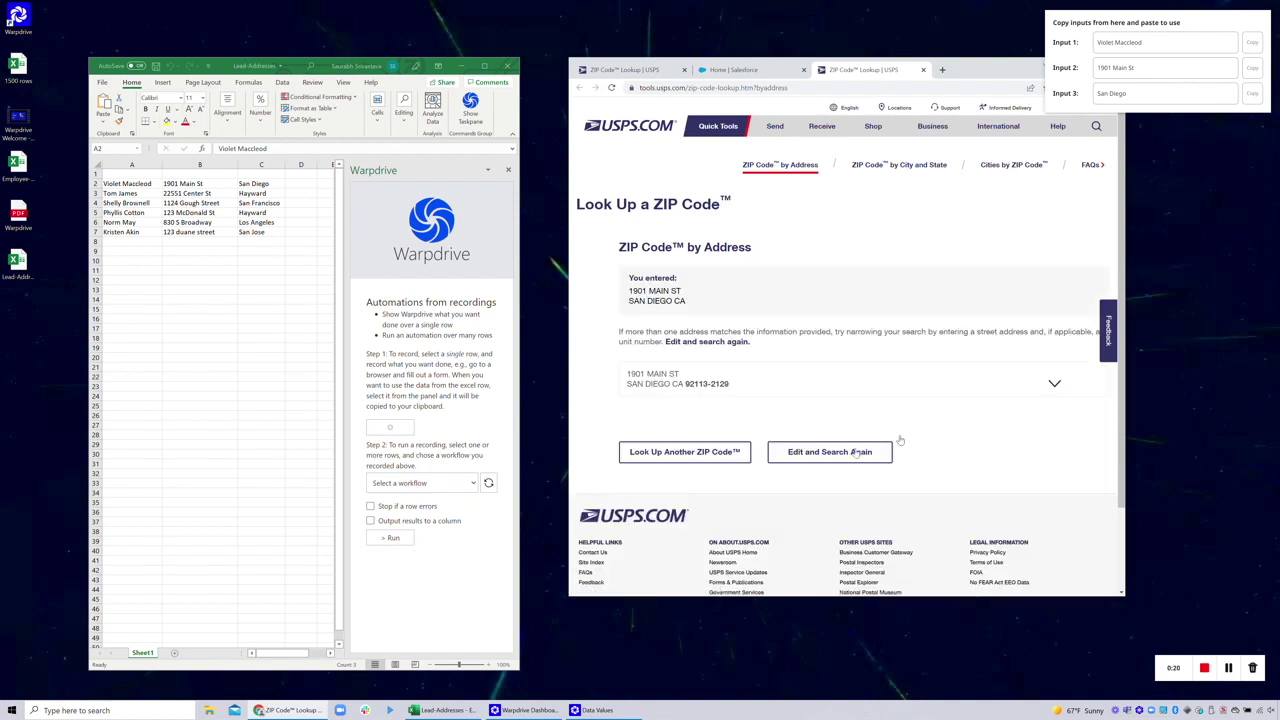
{"action": "left_click", "coordinate": [1054, 386]}
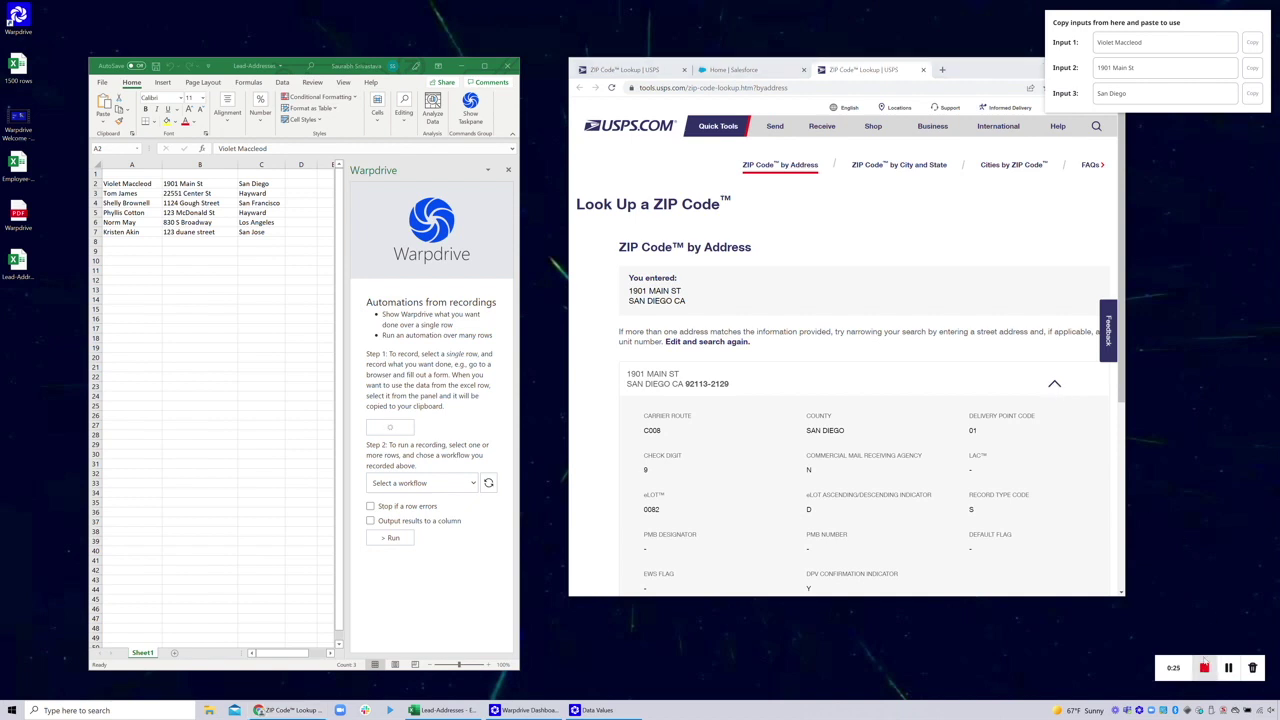
{"action": "left_click", "coordinate": [1204, 667]}
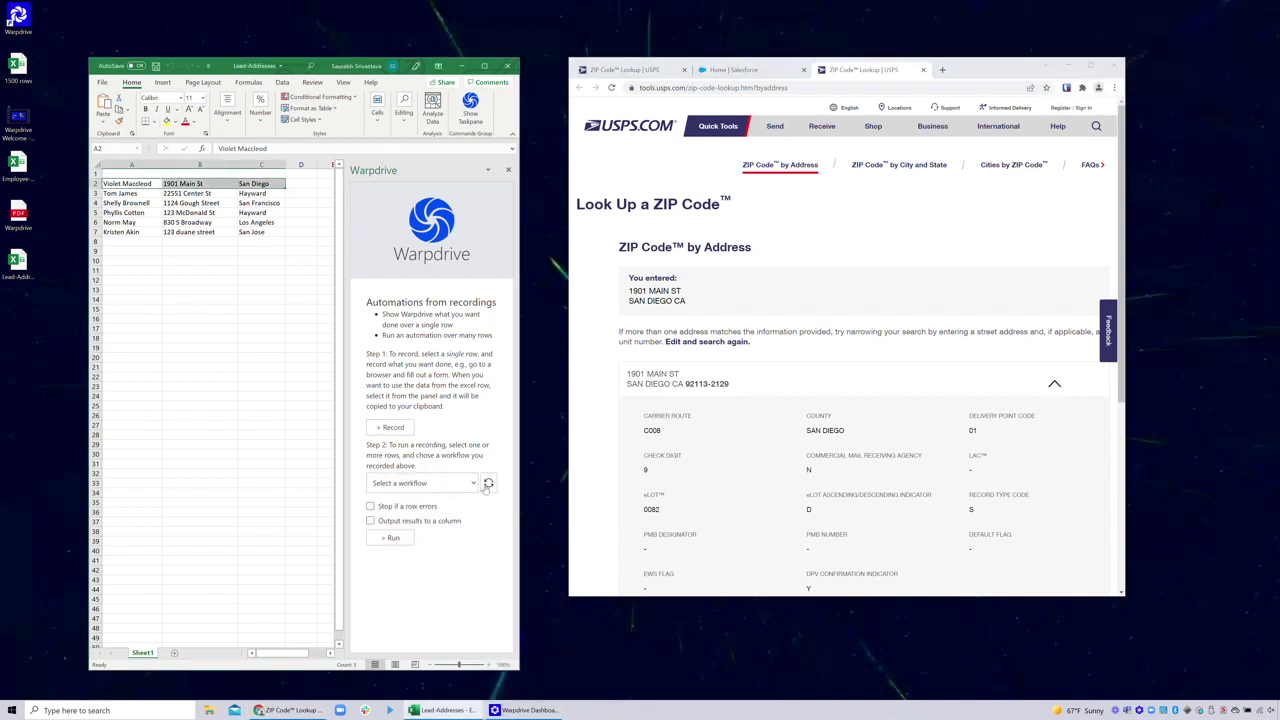
Run 'Lookup address in USPS and validate' on A2:C3 with stop-on-error and results written to column D
{"action": "left_click", "coordinate": [440, 483]}
{"action": "left_click", "coordinate": [410, 514]}
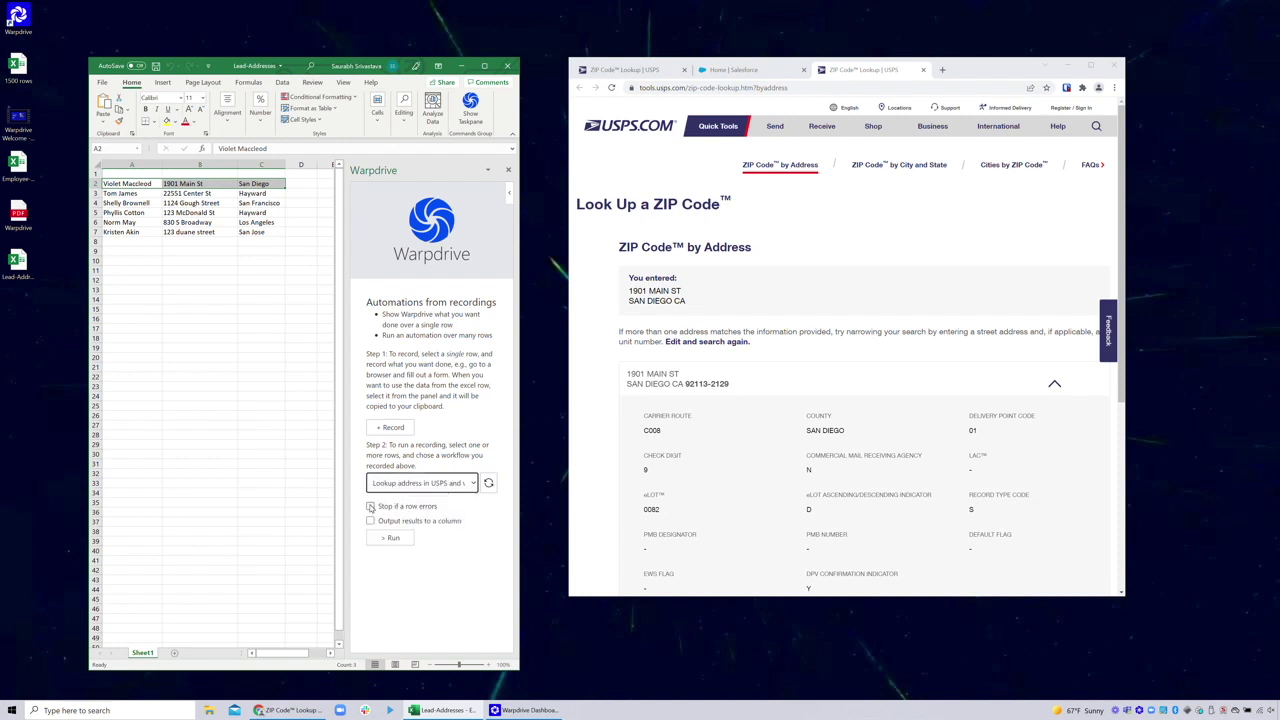
{"action": "left_click", "coordinate": [370, 506]}
{"action": "left_click", "coordinate": [370, 521]}
{"action": "left_click", "coordinate": [439, 535]}
{"action": "left_click", "coordinate": [439, 372]}
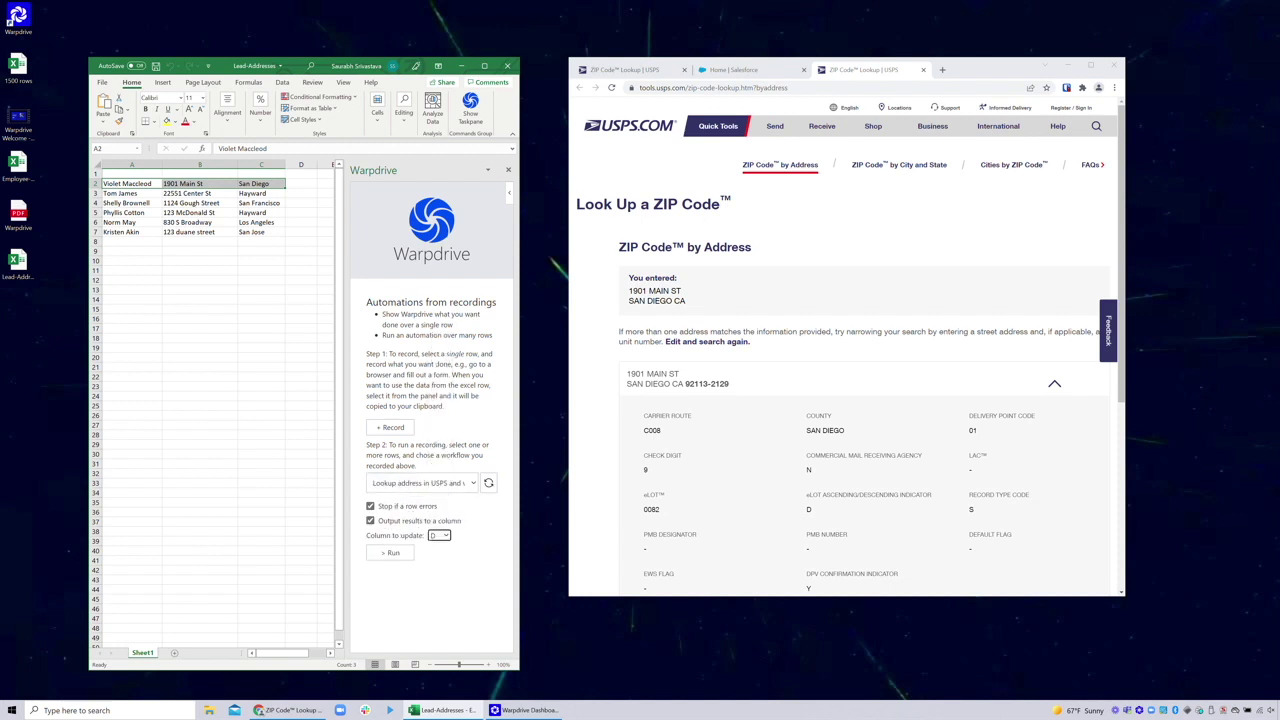
{"action": "left_click_drag", "start_coordinate": [260, 193], "coordinate": [125, 184]}
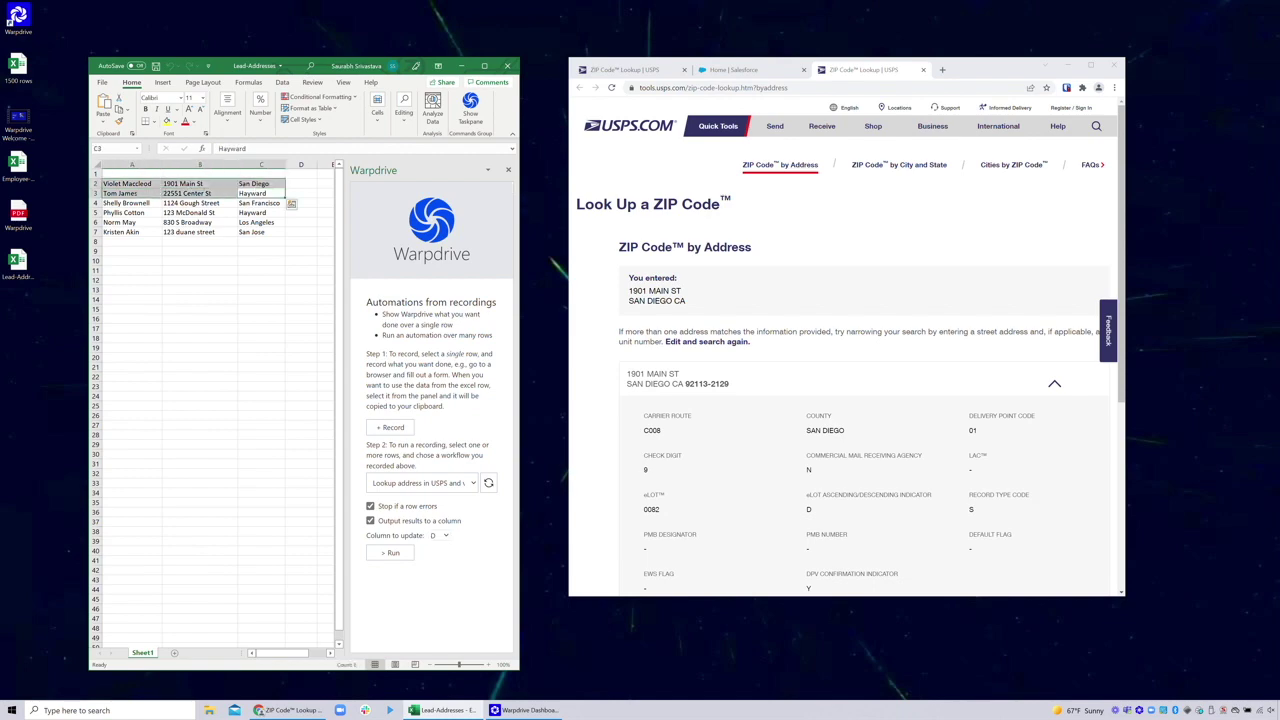
{"action": "left_click", "coordinate": [393, 553]}
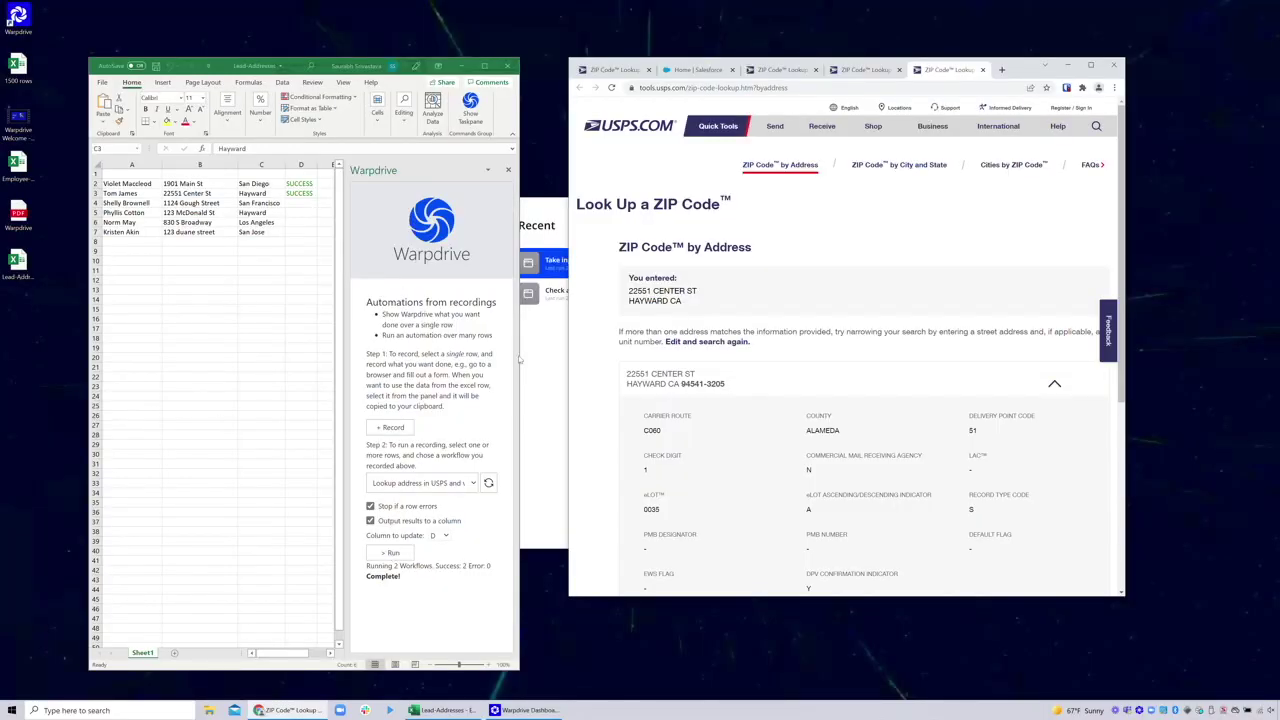
Clear the SUCCESS values from D2:D3 and select the six lead rows A2:C7
{"action": "left_click", "coordinate": [552, 381]}
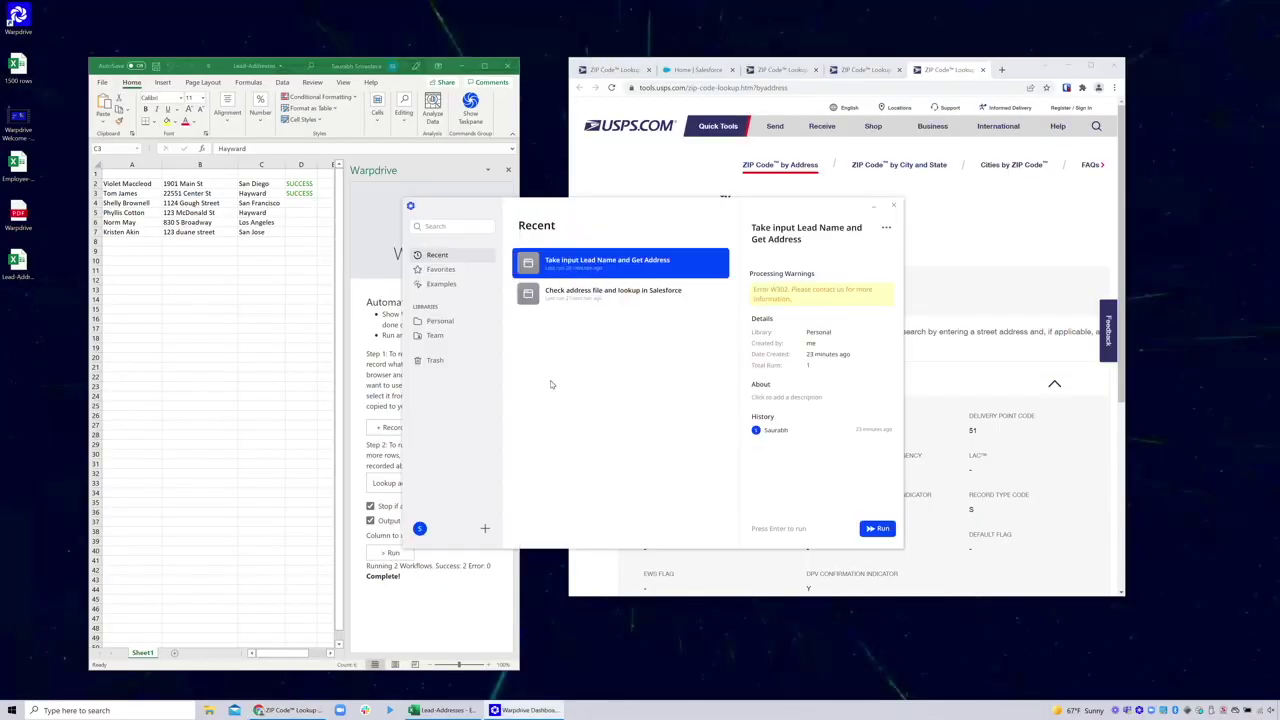
{"action": "left_click_drag", "start_coordinate": [296, 185], "coordinate": [296, 195]}
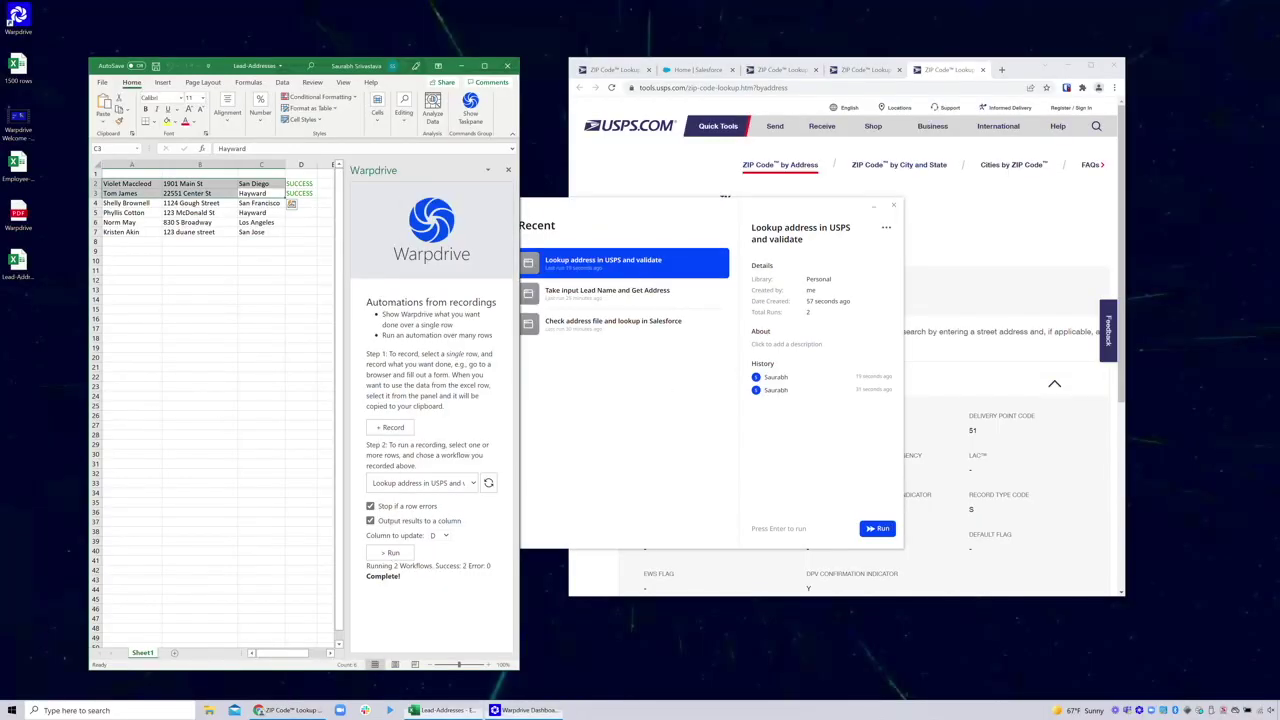
{"action": "right_click", "coordinate": [298, 193]}
{"action": "left_click", "coordinate": [330, 303]}
{"action": "left_click", "coordinate": [300, 308]}
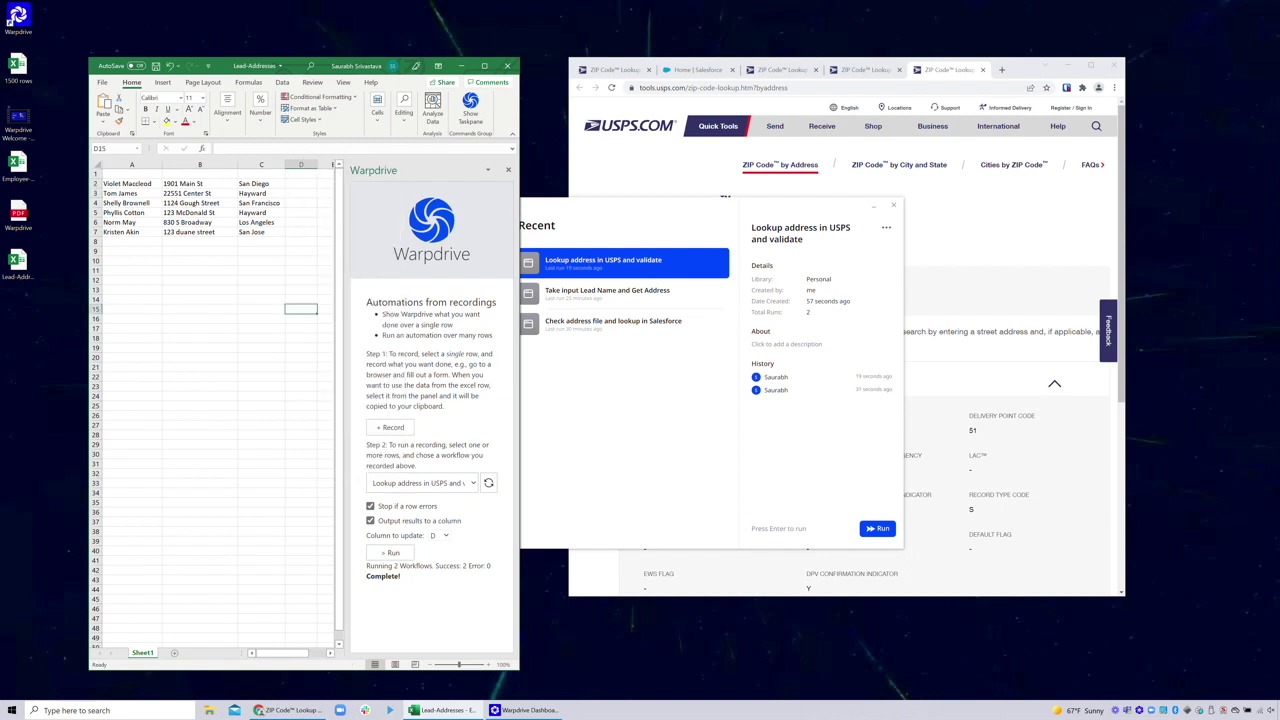
{"action": "left_click_drag", "start_coordinate": [115, 184], "coordinate": [284, 234]}
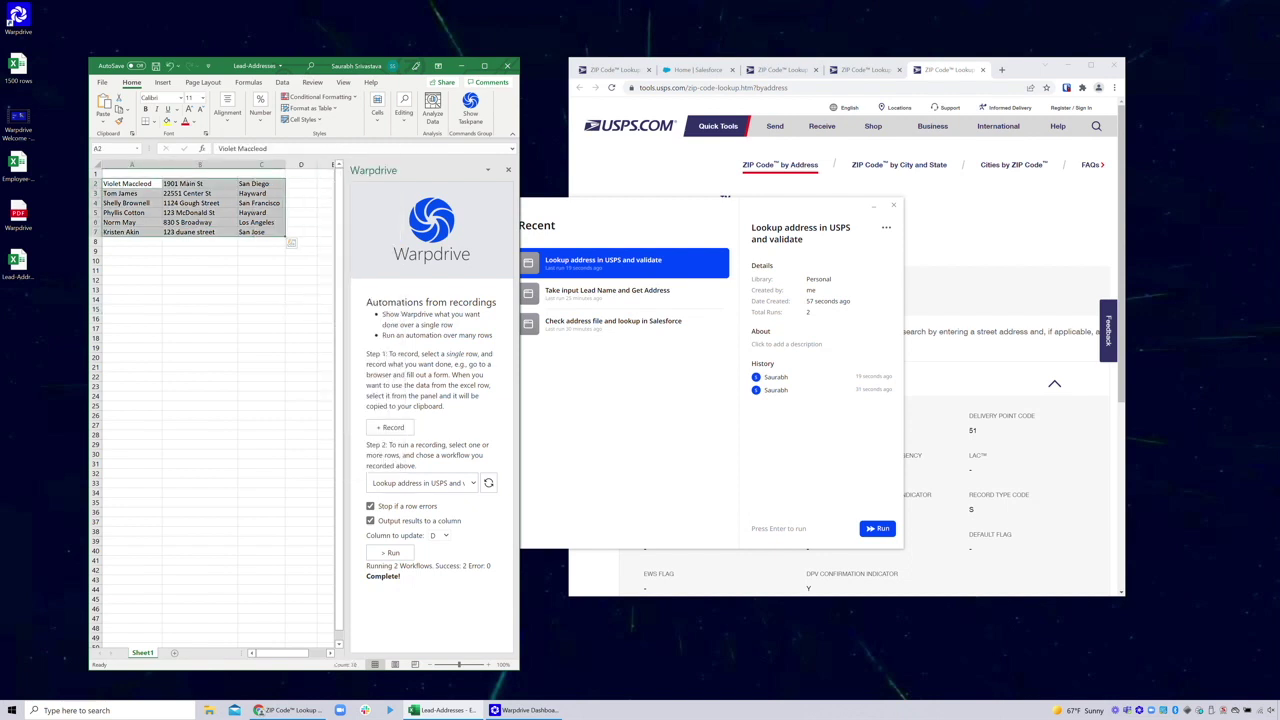
{"action": "left_click", "coordinate": [656, 415]}
{"action": "left_click", "coordinate": [886, 227]}
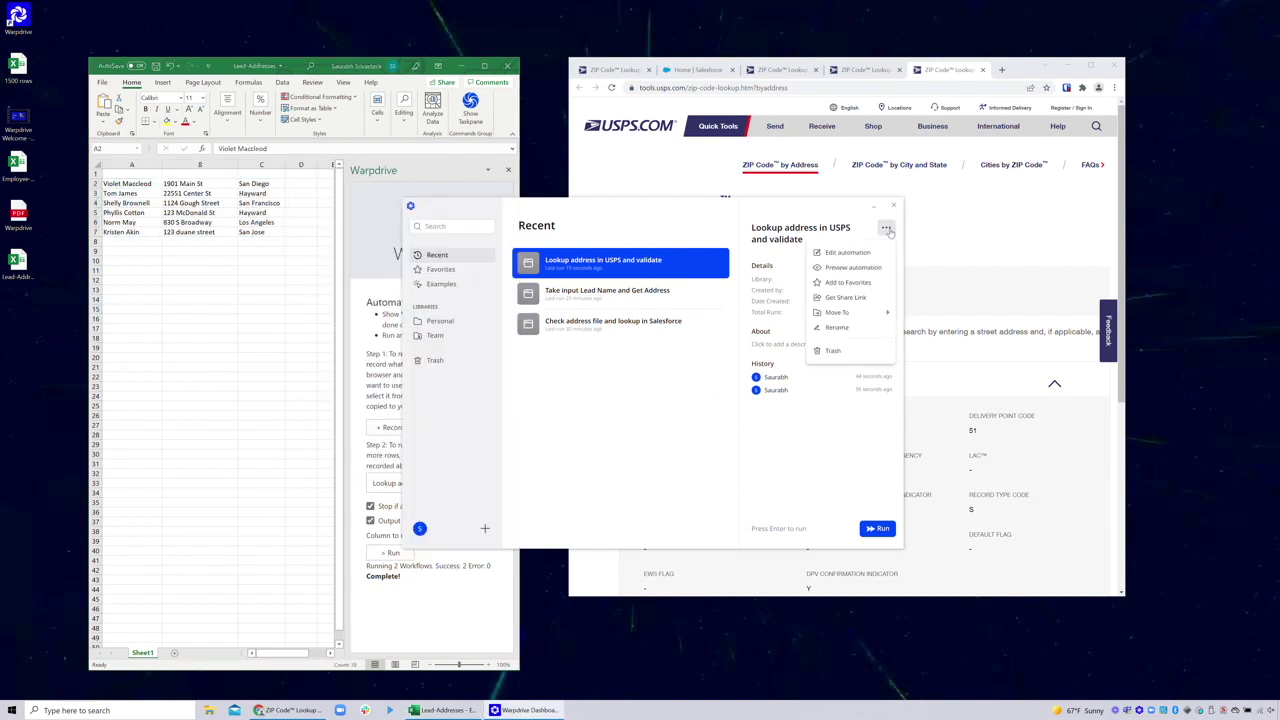
{"action": "left_click", "coordinate": [851, 255]}
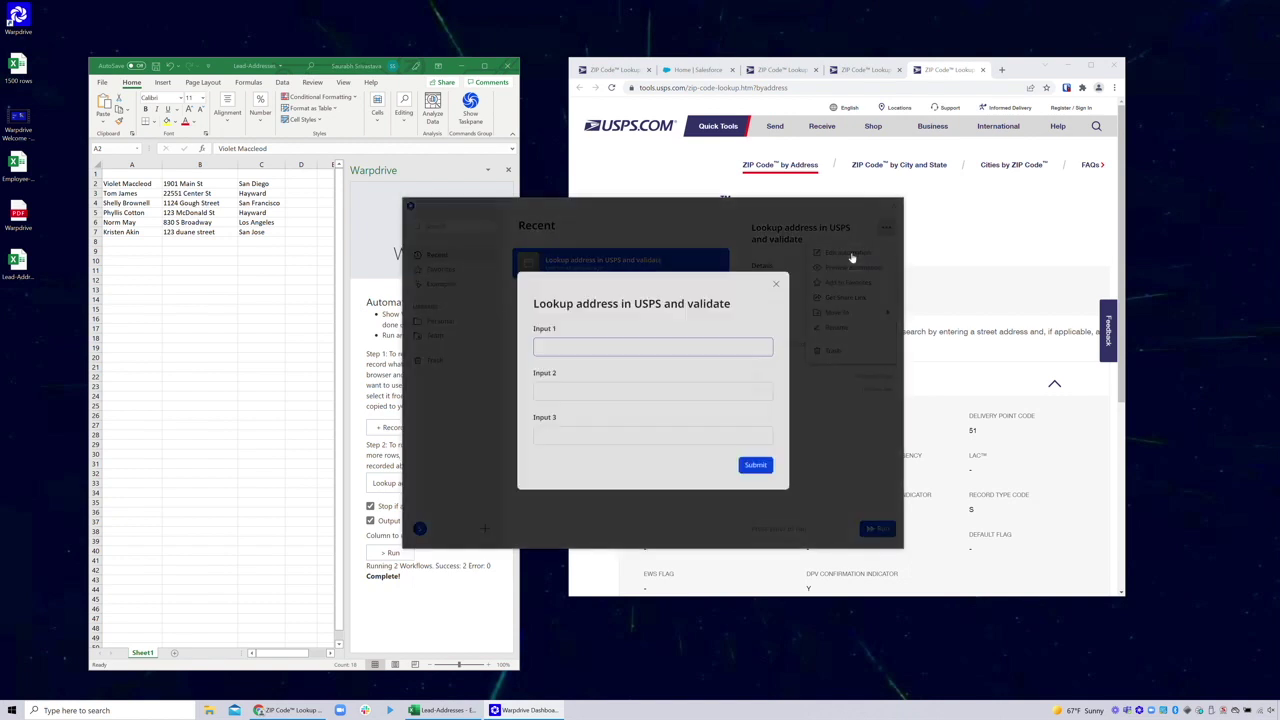
{"action": "type", "text": "Saurabh"}
{"action": "key", "text": "Tab"}
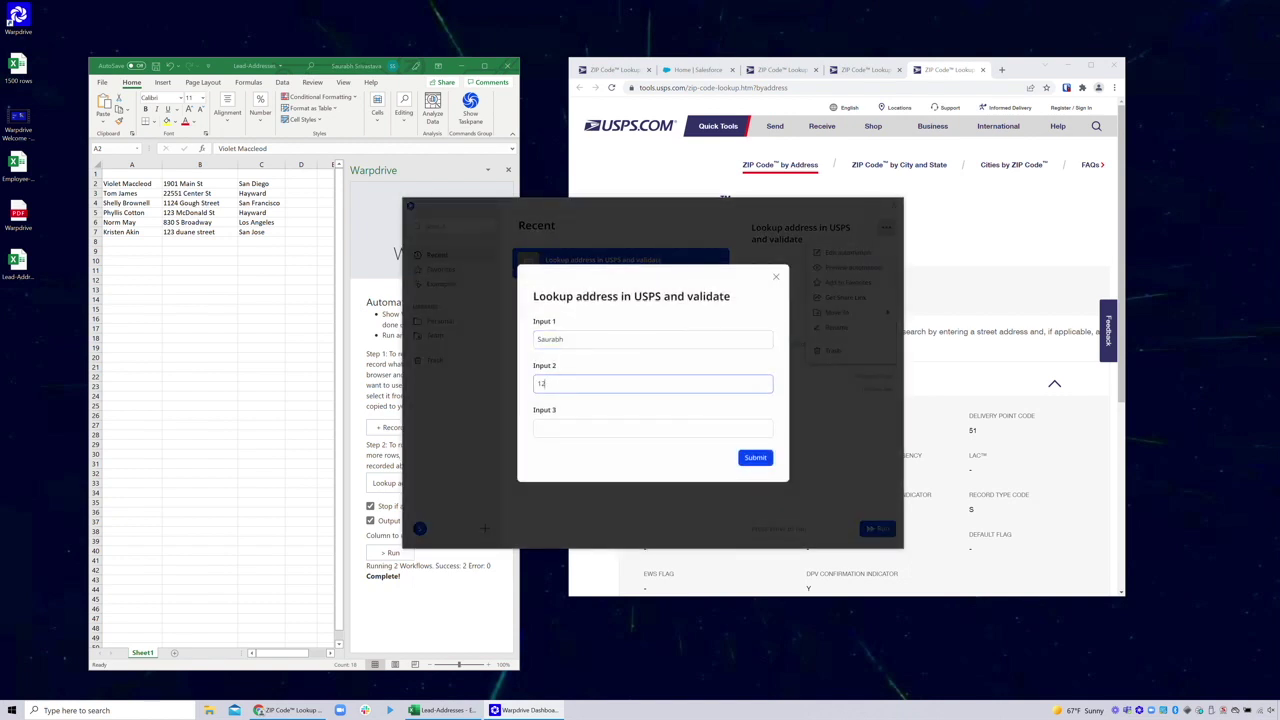
{"action": "type", "text": "San F"}
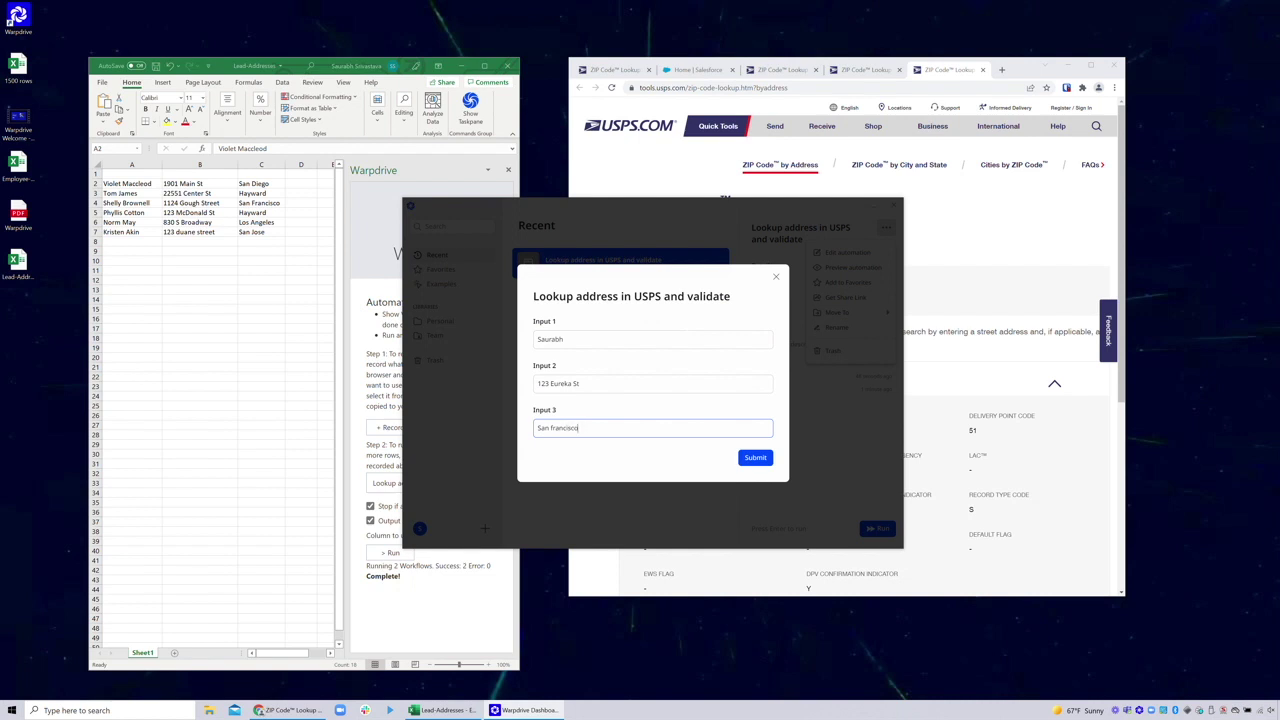
{"action": "key", "text": "Return"}
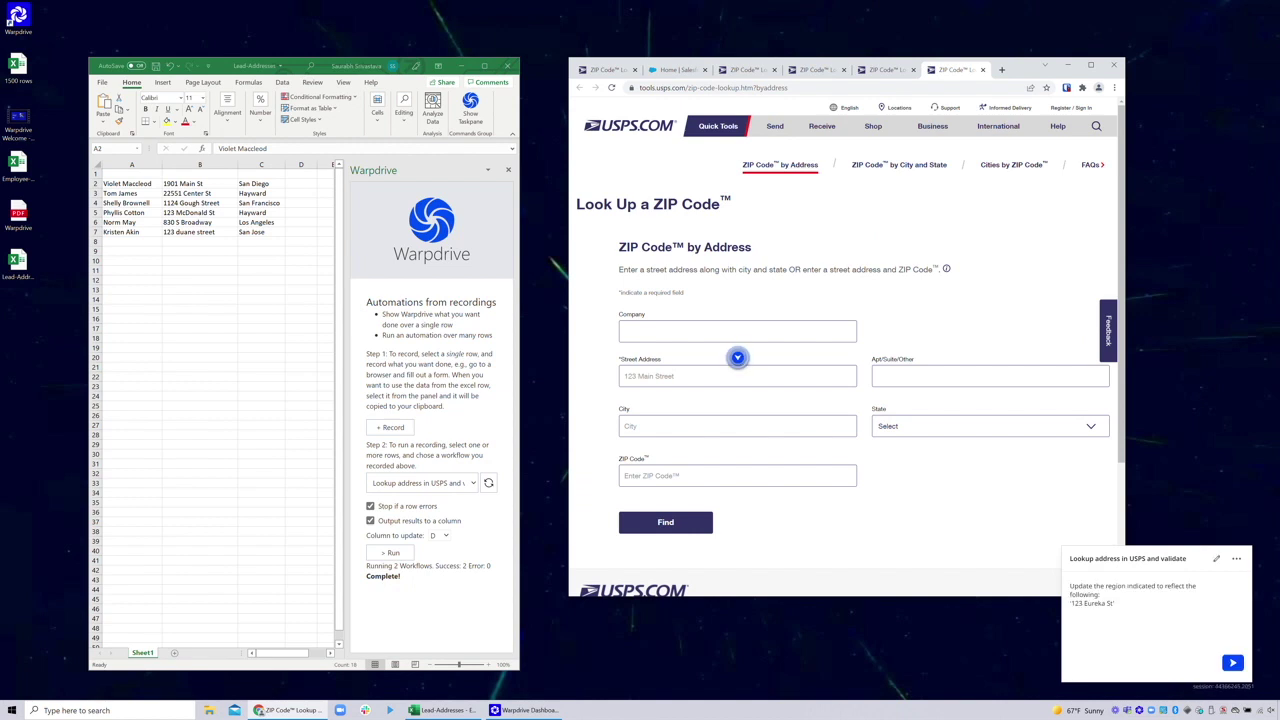
Add a Text Equals assertion on 'You entered:' to the step, then run it to finish the test
{"action": "left_click", "coordinate": [1238, 664]}
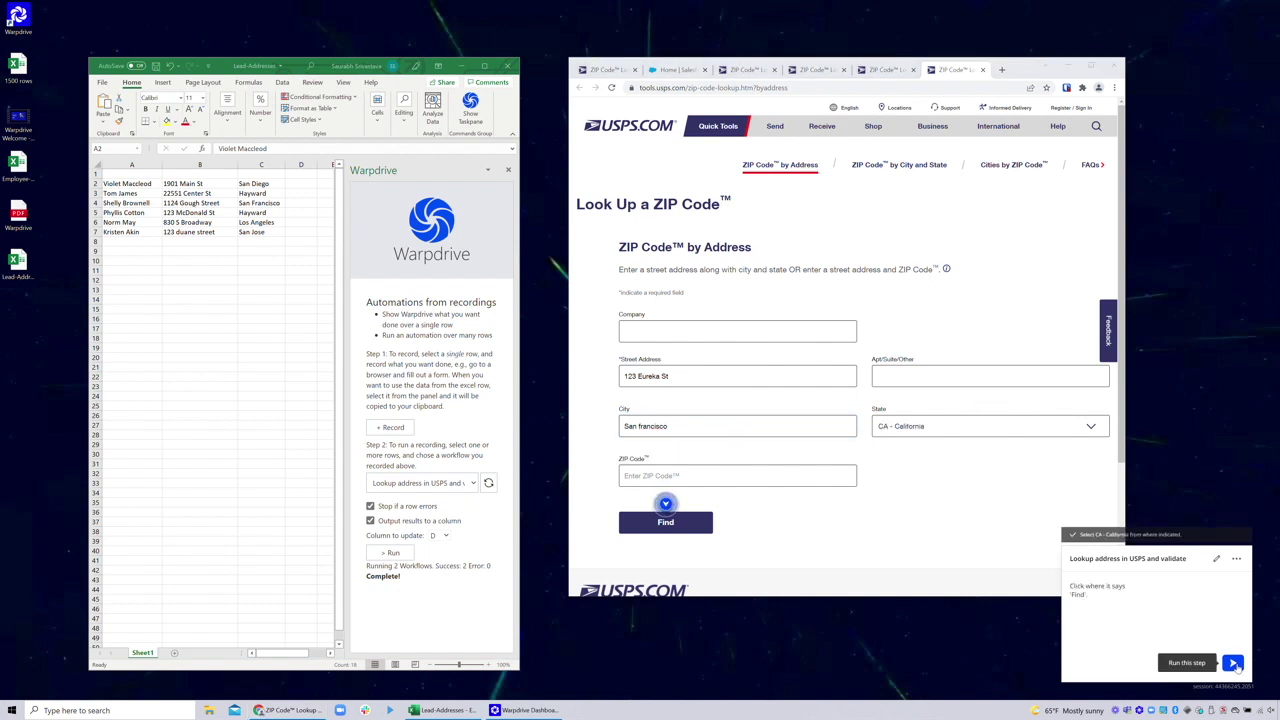
{"action": "left_click", "coordinate": [1236, 559]}
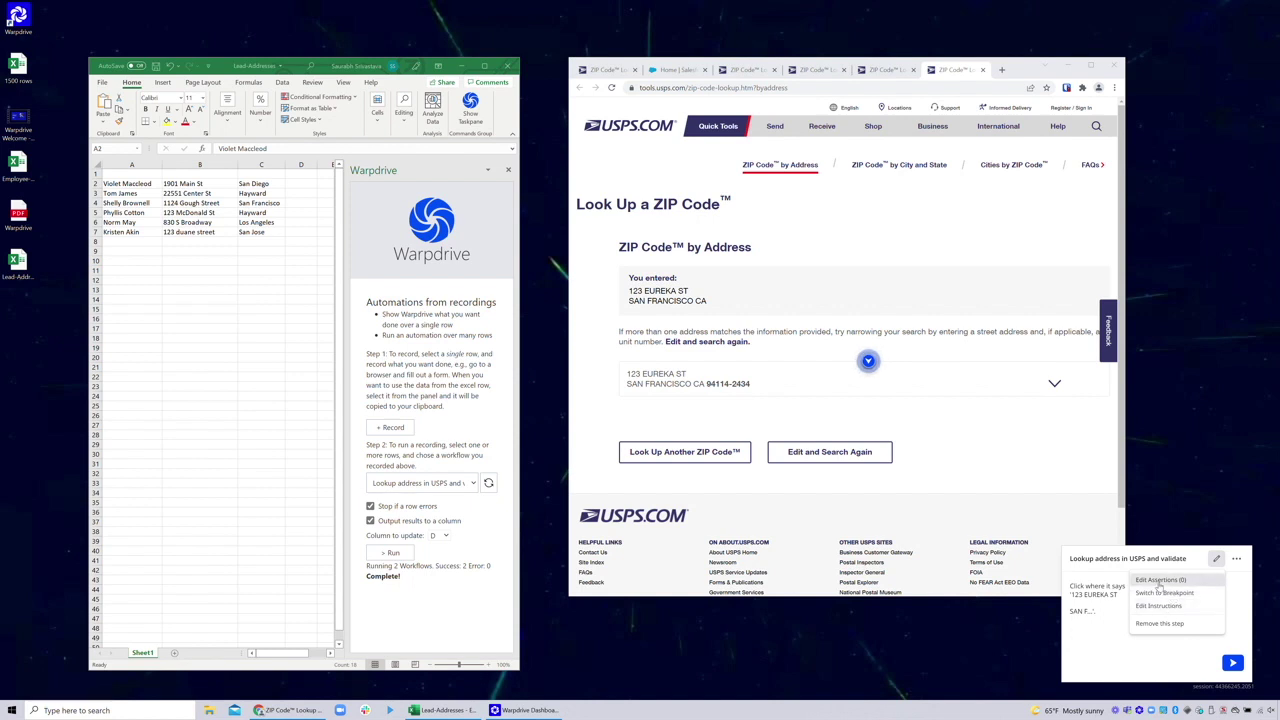
{"action": "left_click", "coordinate": [1158, 584]}
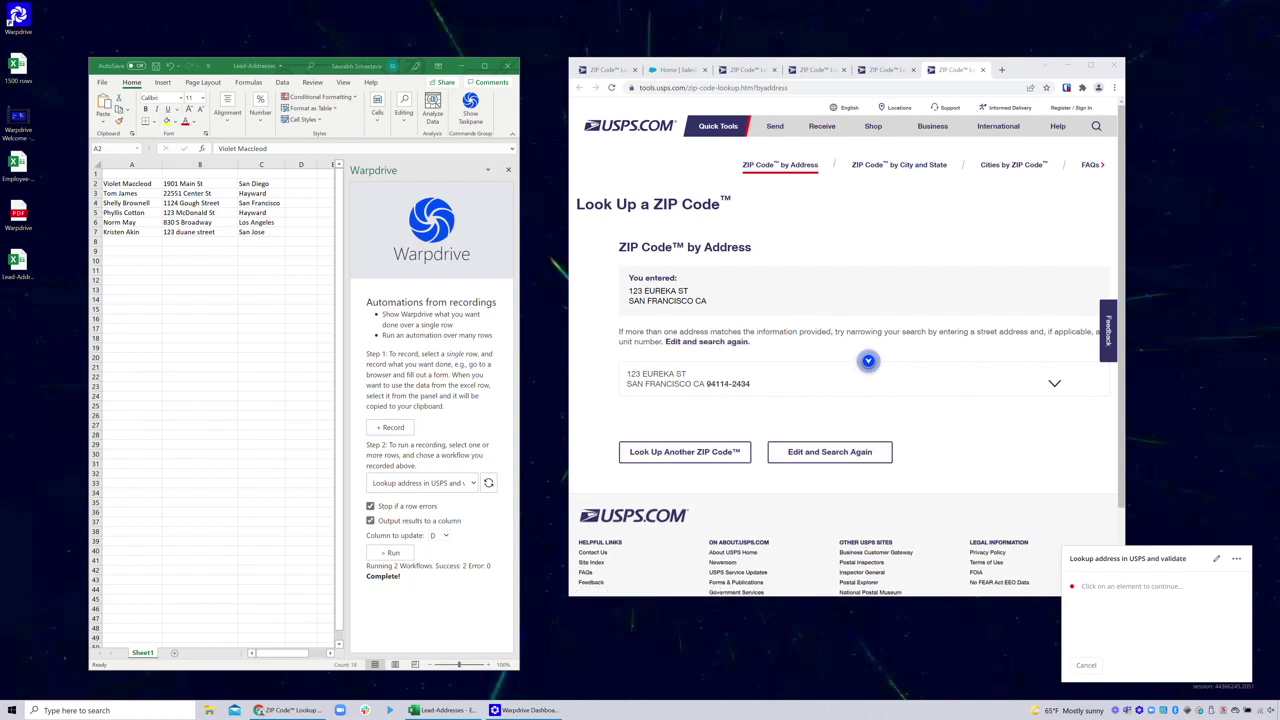
{"action": "left_click", "coordinate": [868, 361]}
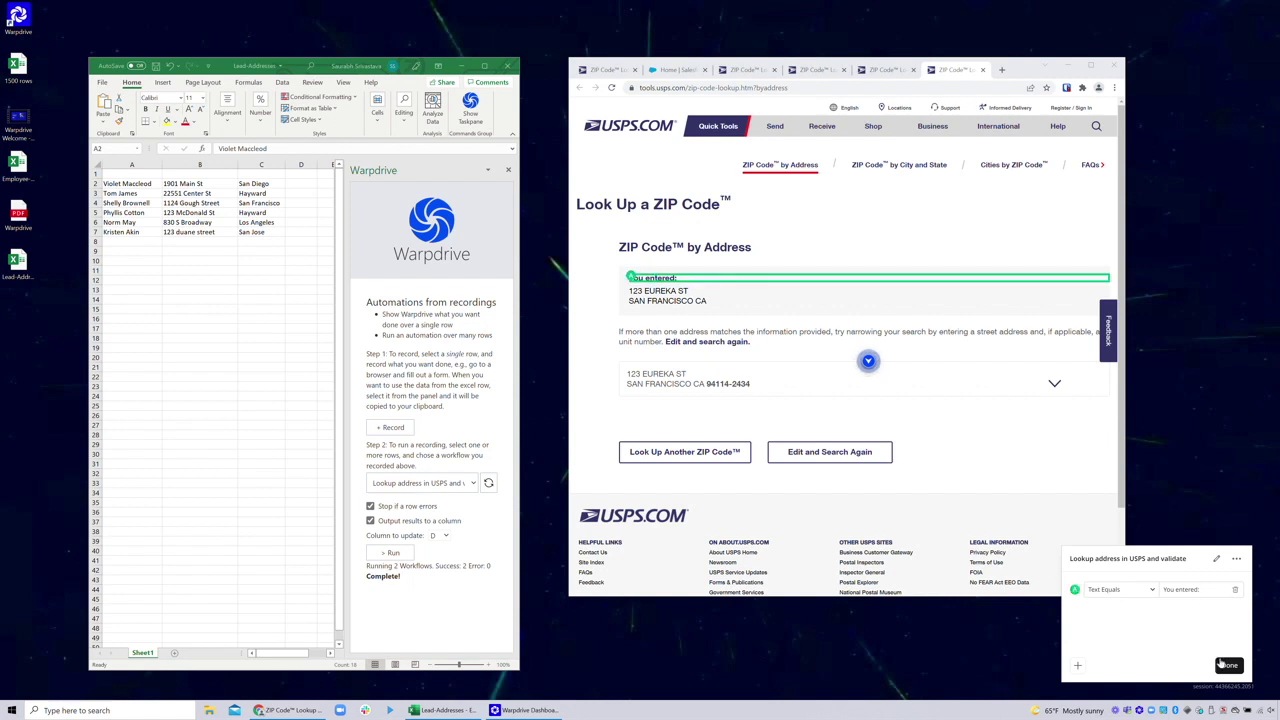
{"action": "left_click", "coordinate": [1221, 664]}
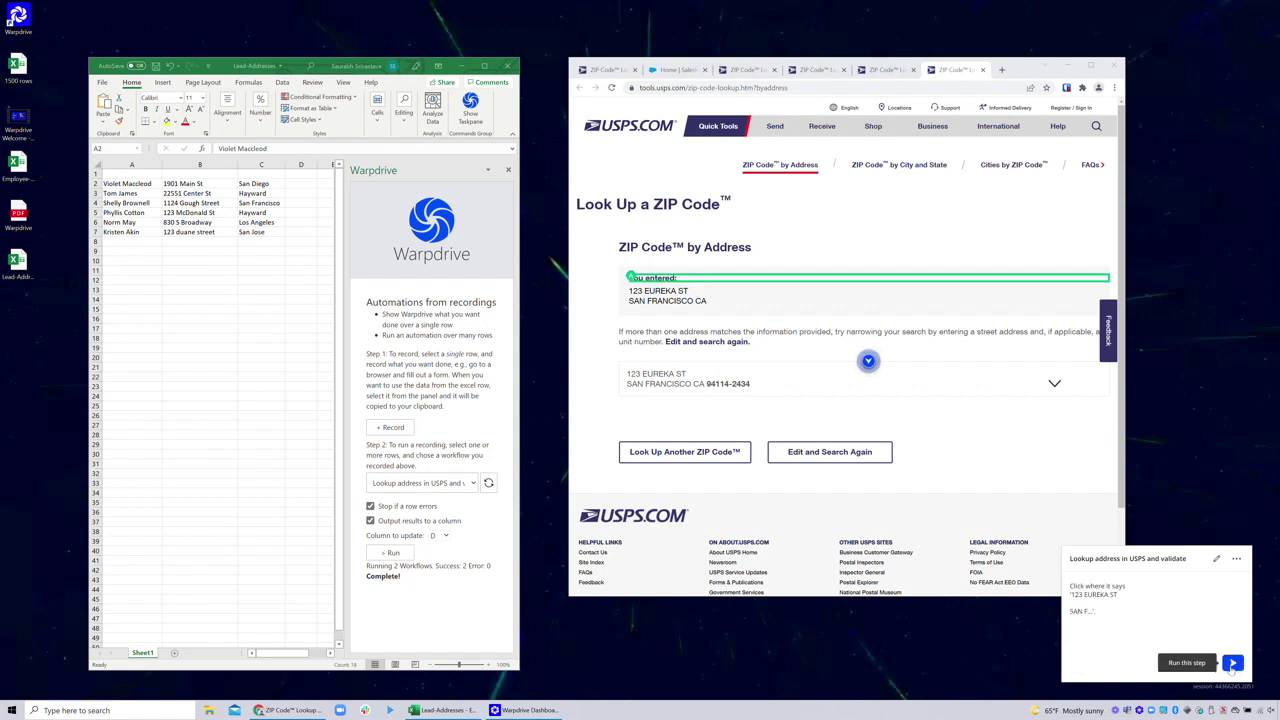
{"action": "left_click", "coordinate": [1233, 664]}
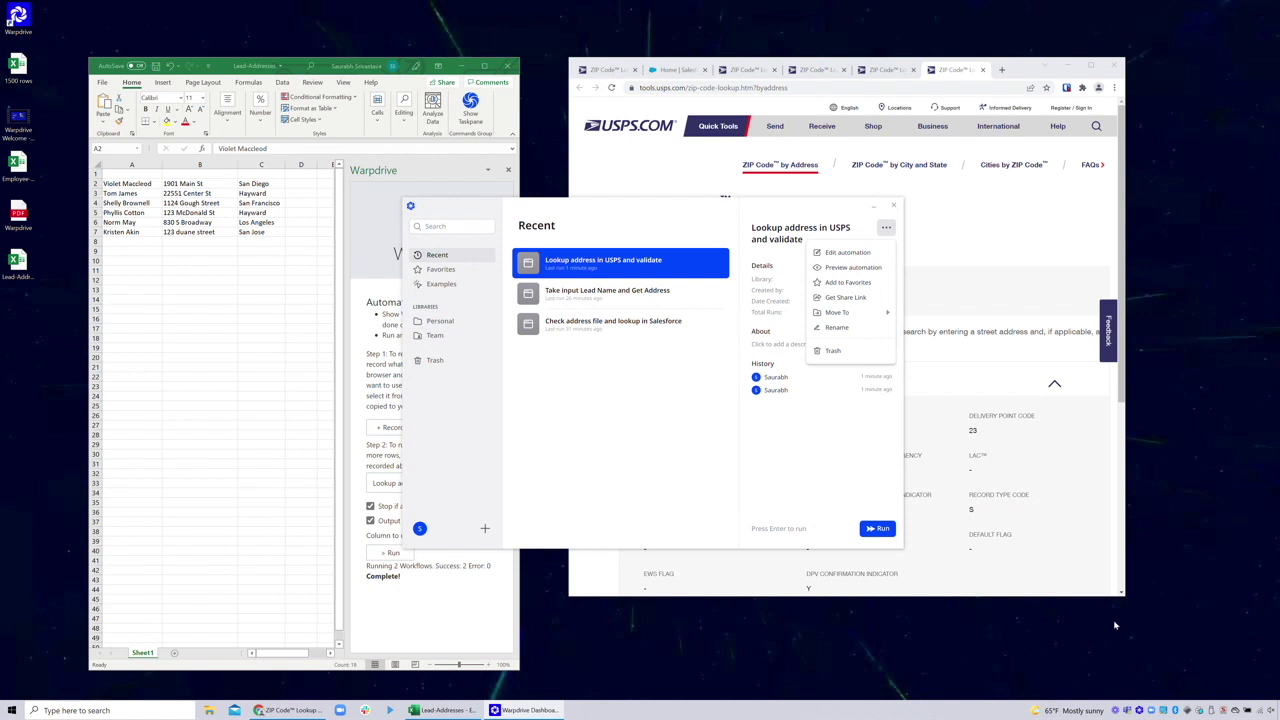
Test the automation with a dummy name, 'Invalid St' and 'Some City', then dismiss the not-found failure
{"action": "left_click", "coordinate": [844, 457]}
{"action": "left_click", "coordinate": [889, 528]}
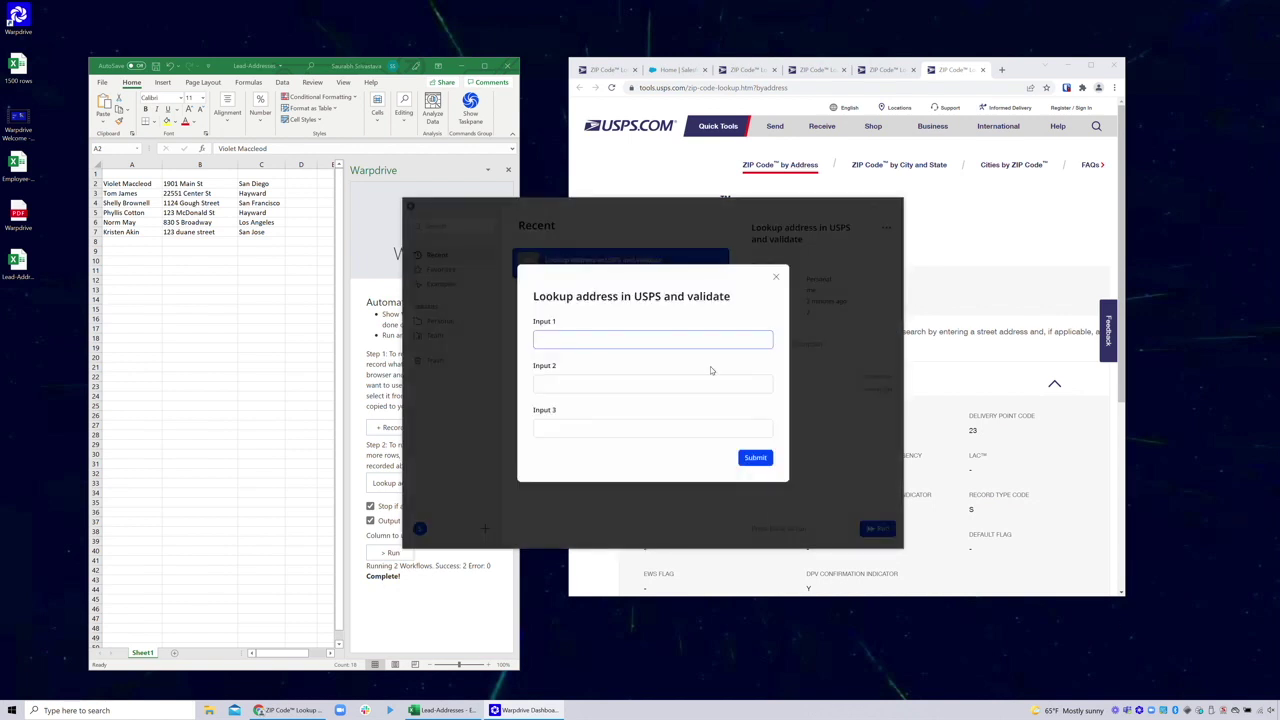
{"action": "type", "text": "Not saurabh"}
{"action": "key", "text": "Tab"}
{"action": "type", "text": "In"}
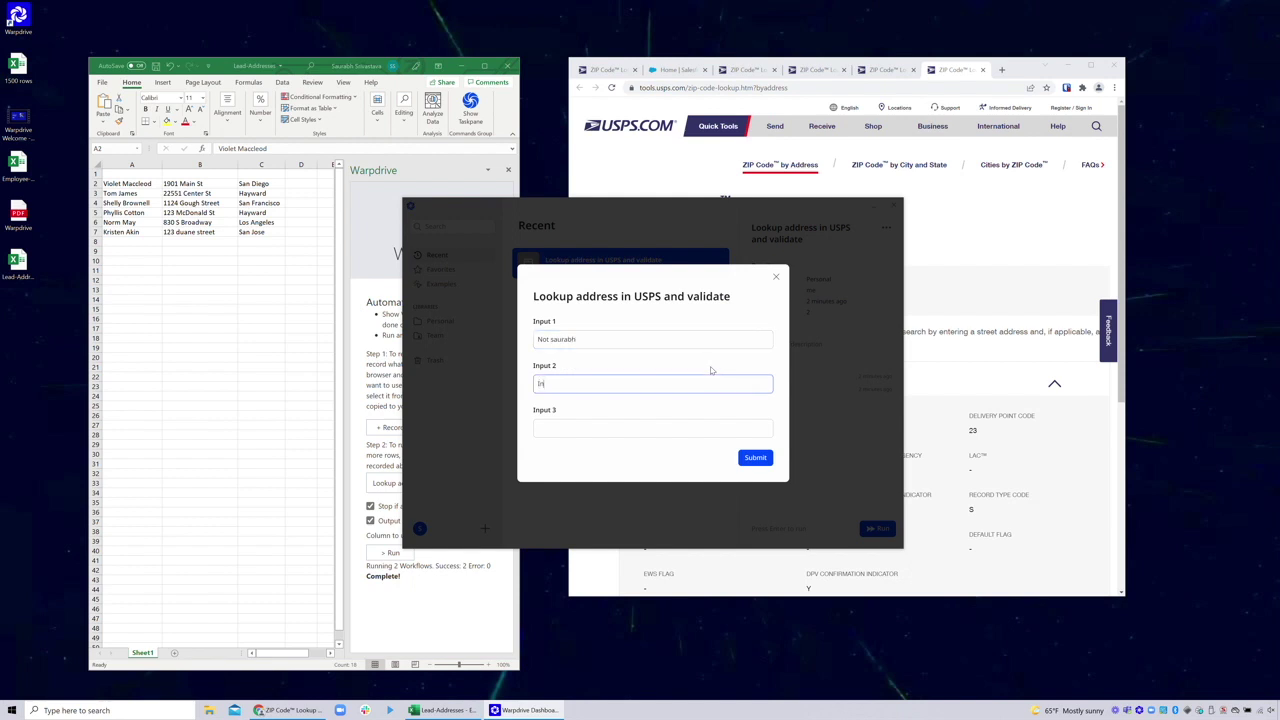
{"action": "type", "text": "valid St"}
{"action": "key", "text": "Tab"}
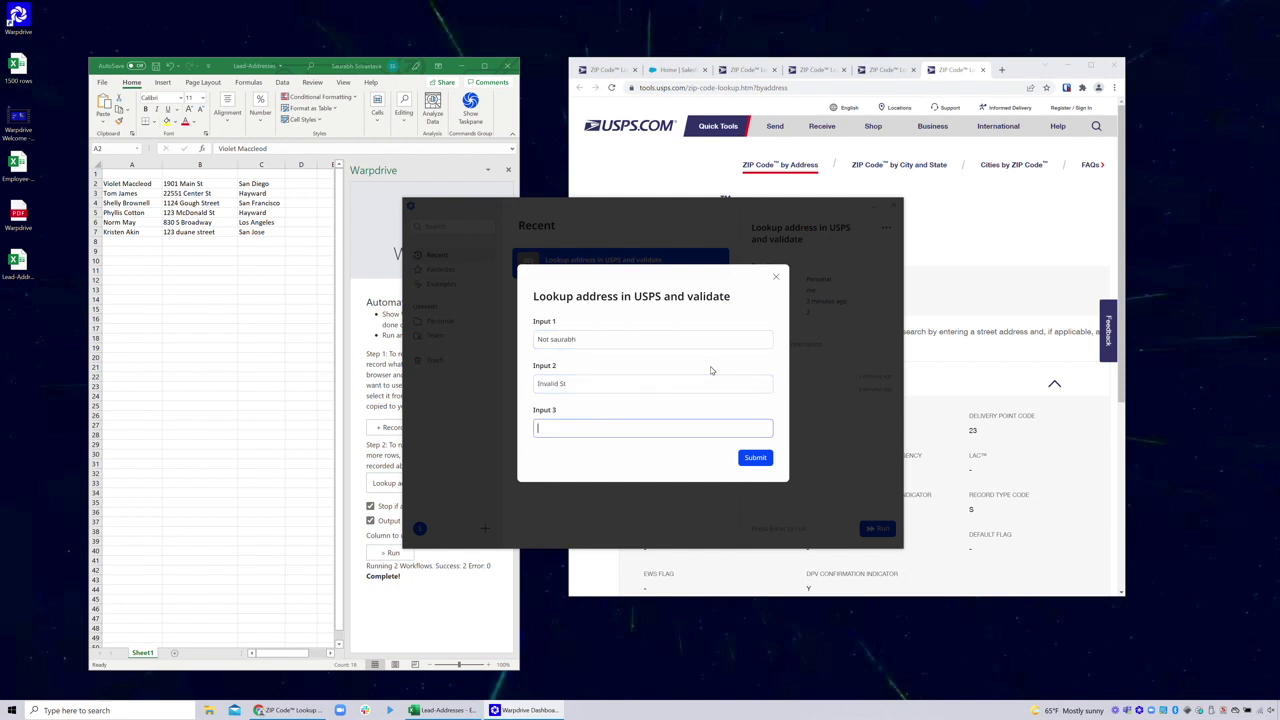
{"action": "type", "text": "Some City"}
{"action": "left_click", "coordinate": [750, 458]}
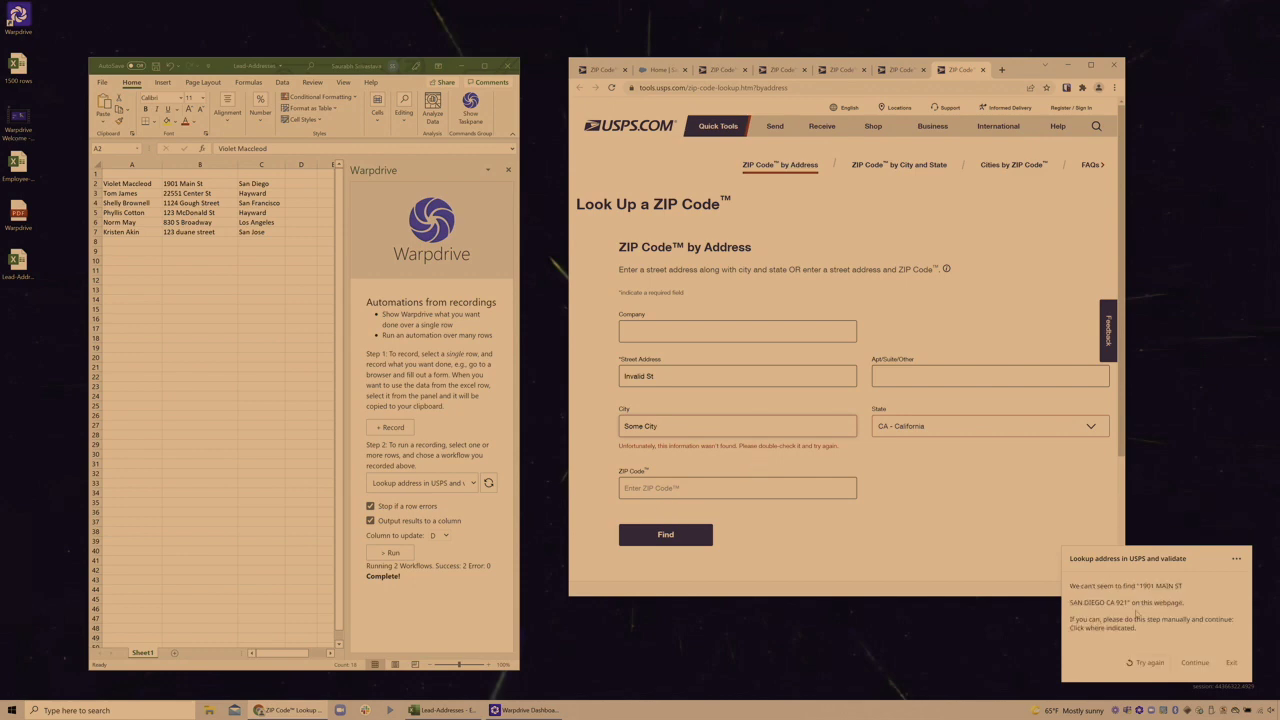
{"action": "left_click", "coordinate": [1231, 662]}
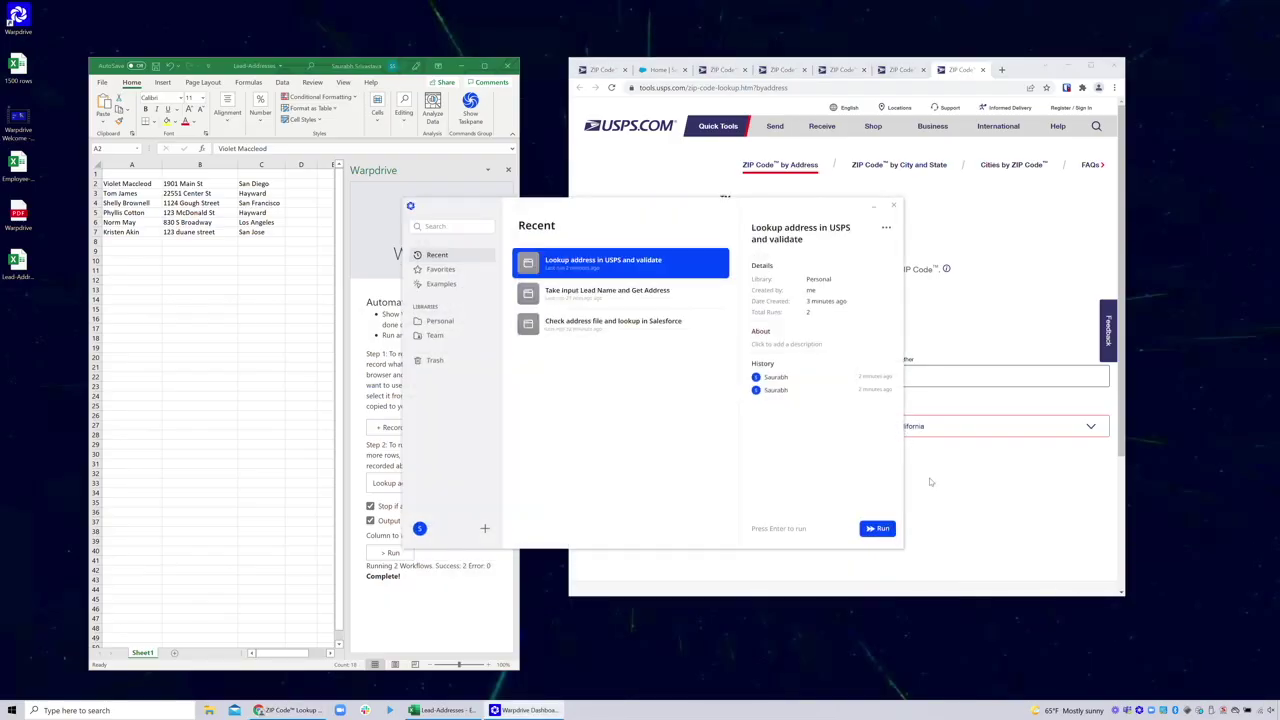
Close the five leftover ZIP Code lookup tabs in the browser
{"action": "left_click", "coordinate": [962, 523]}
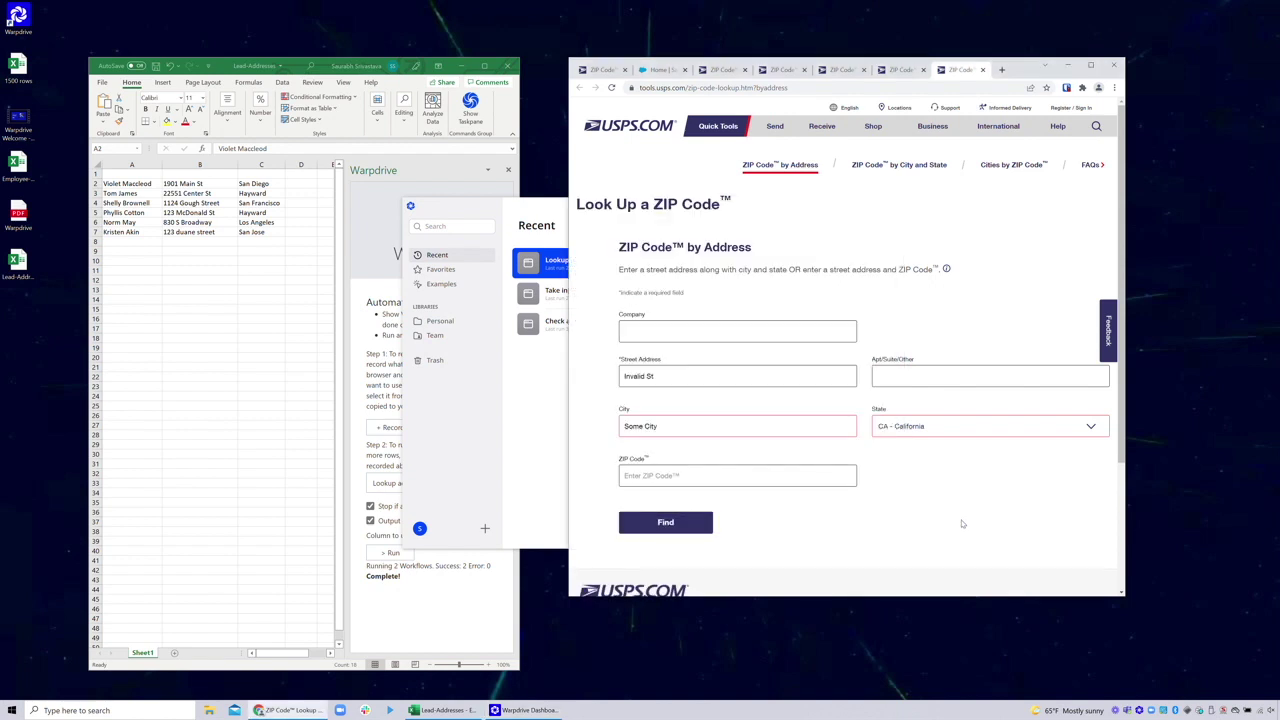
{"action": "left_click", "coordinate": [982, 69]}
{"action": "left_click", "coordinate": [982, 69]}
{"action": "left_click", "coordinate": [913, 69]}
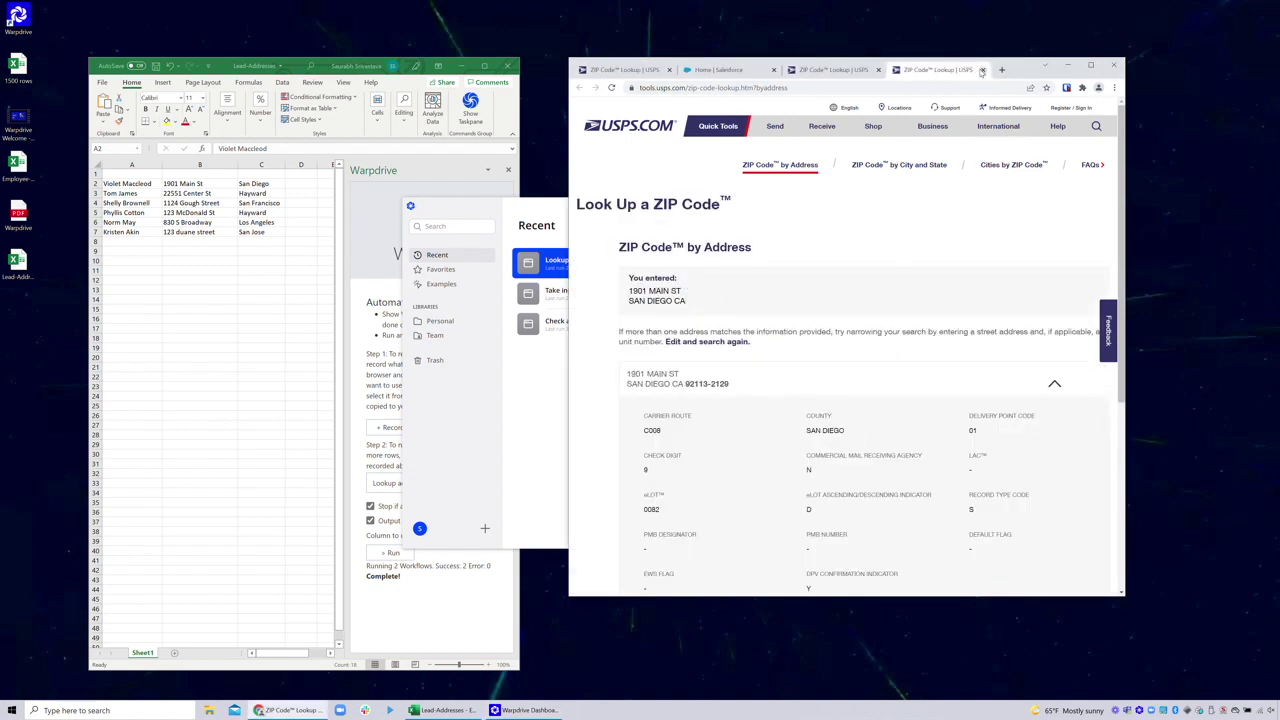
{"action": "left_click", "coordinate": [843, 69]}
{"action": "left_click", "coordinate": [774, 69]}
Run the USPS lookup over the six lead rows in Excel, then sign out of Warpdrive
{"action": "left_click", "coordinate": [537, 430]}
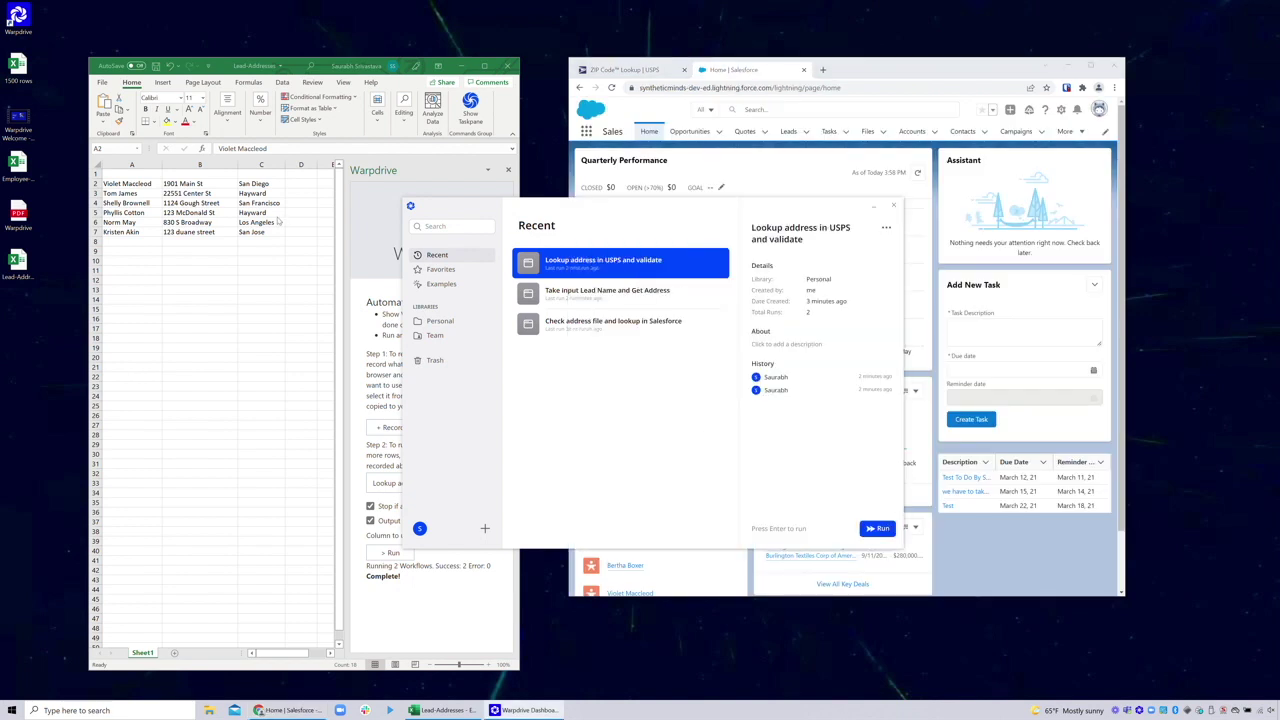
{"action": "left_click", "coordinate": [385, 470]}
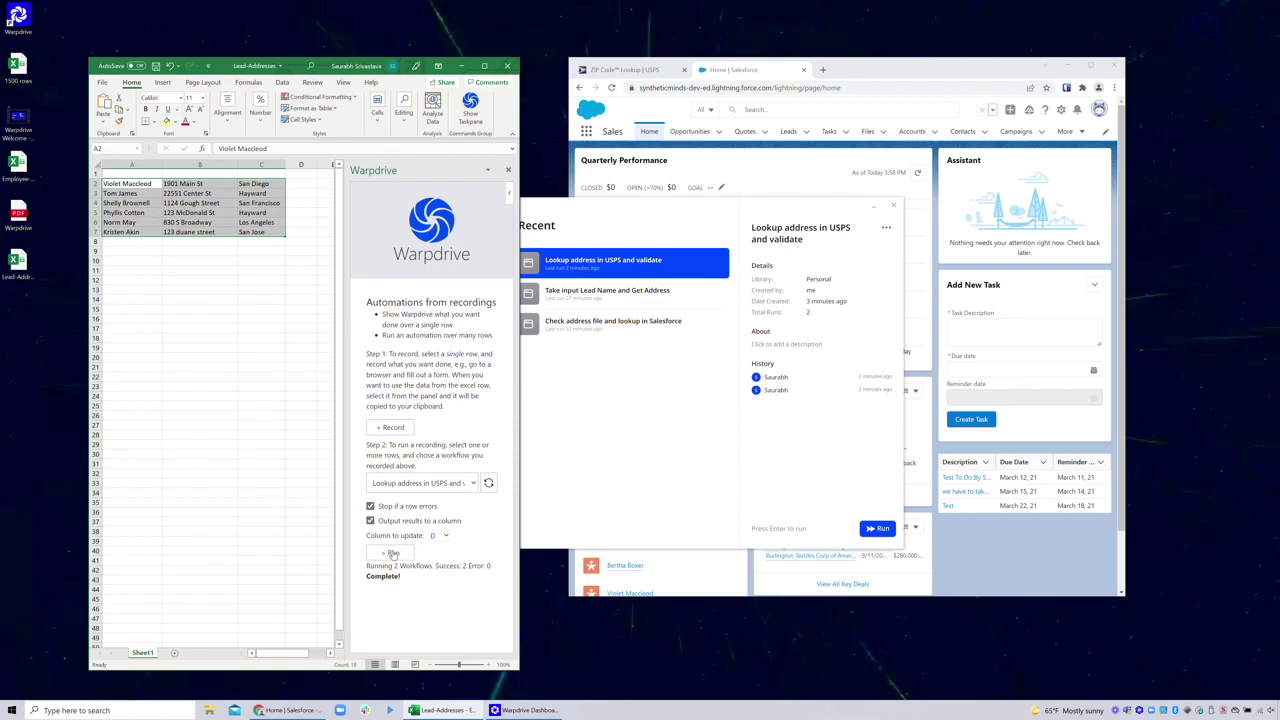
{"action": "left_click", "coordinate": [393, 554]}
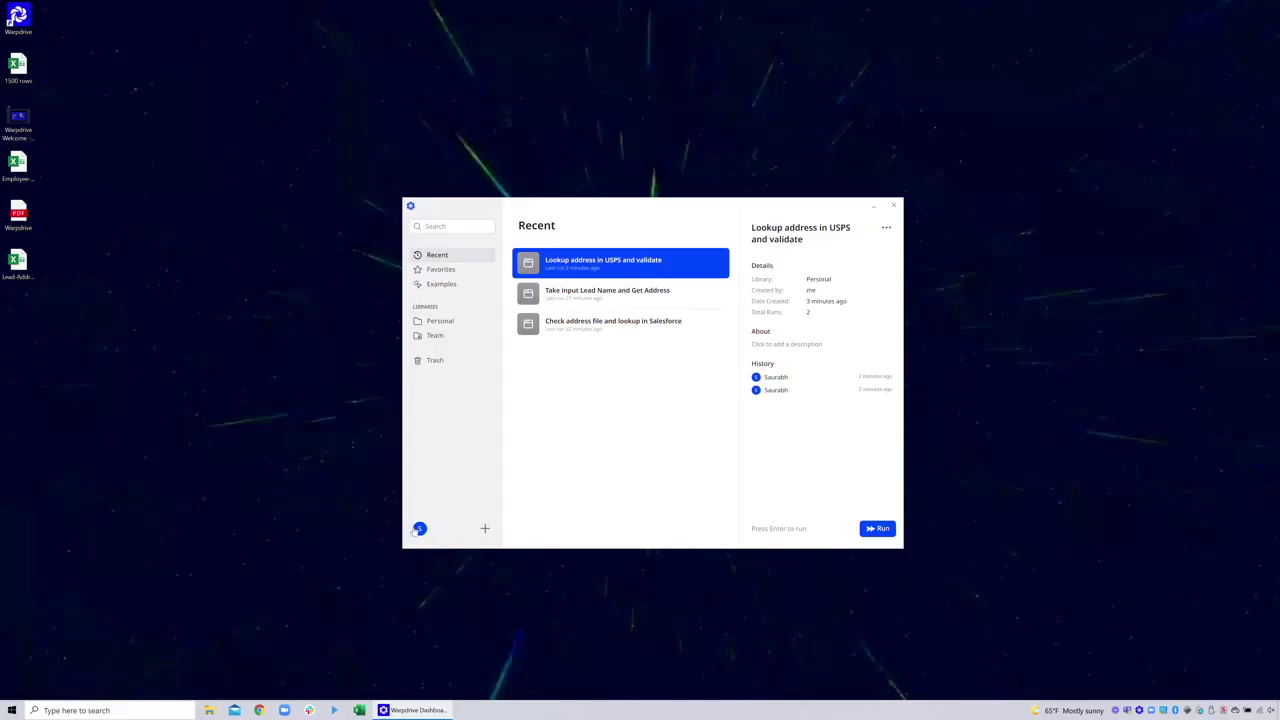
{"action": "left_click", "coordinate": [420, 531]}
{"action": "left_click", "coordinate": [460, 504]}
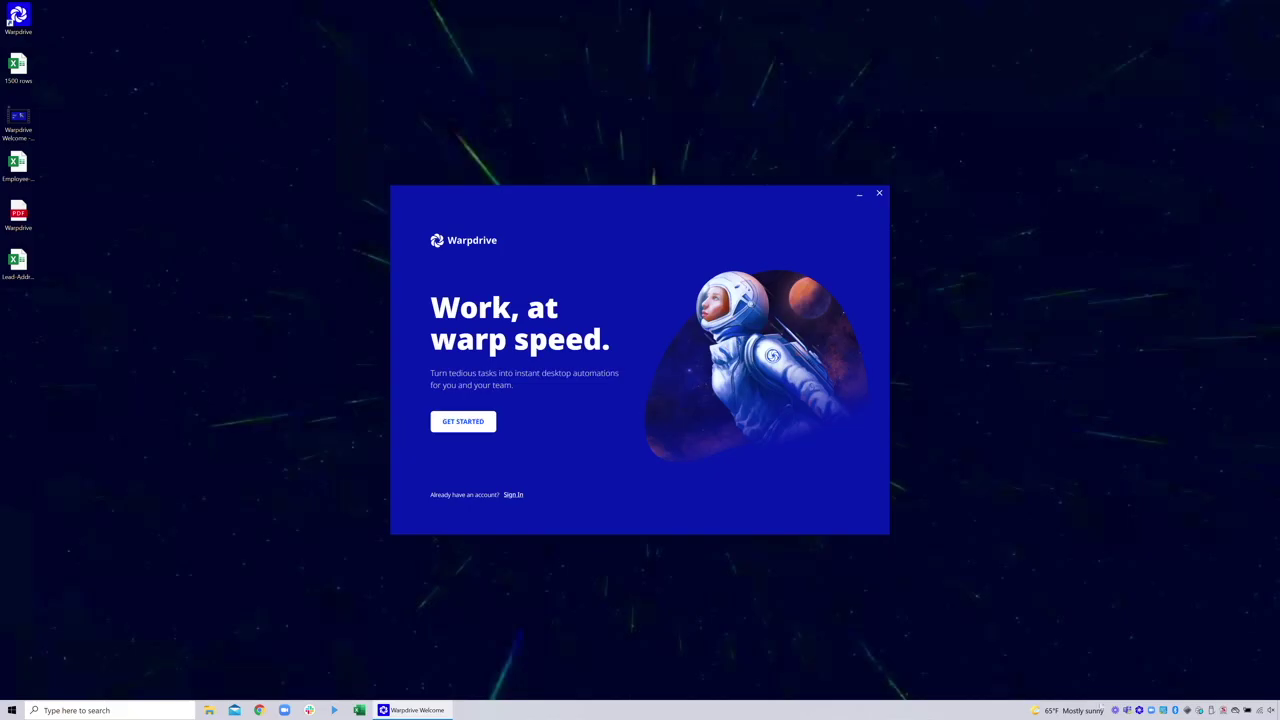